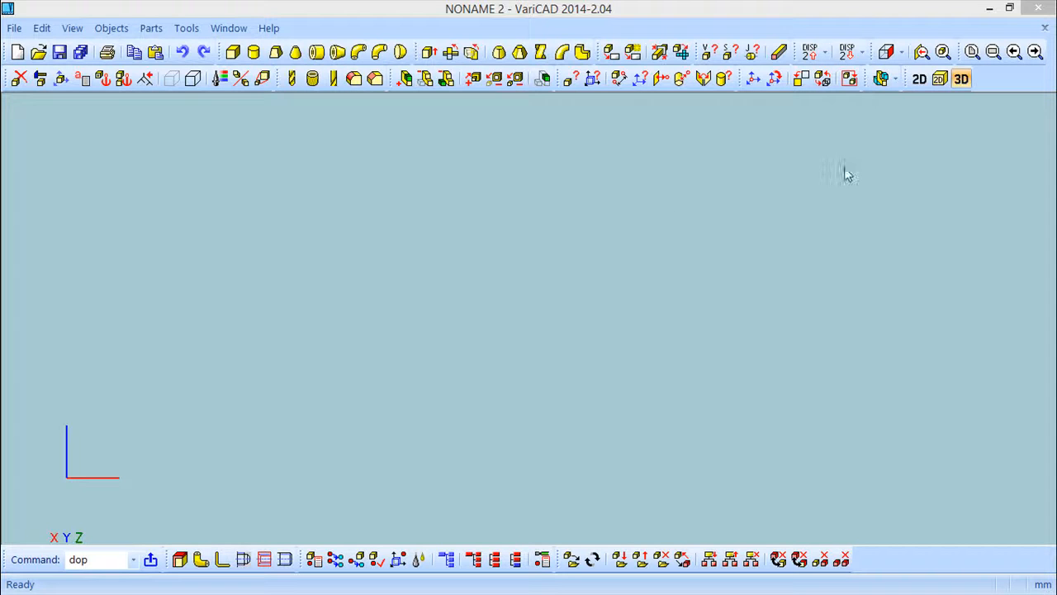
Step: Draw a freehand rectangle in the 2D drawing area and return to 3D space
left_click(918, 79)
left_click(254, 52)
left_click(328, 174)
left_click(560, 336)
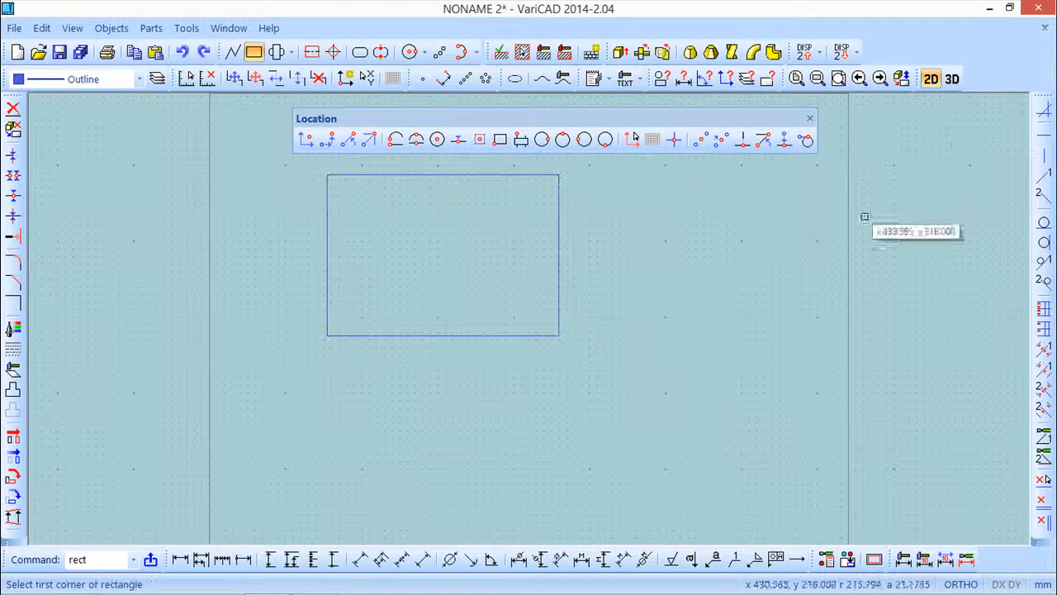
left_click(952, 78)
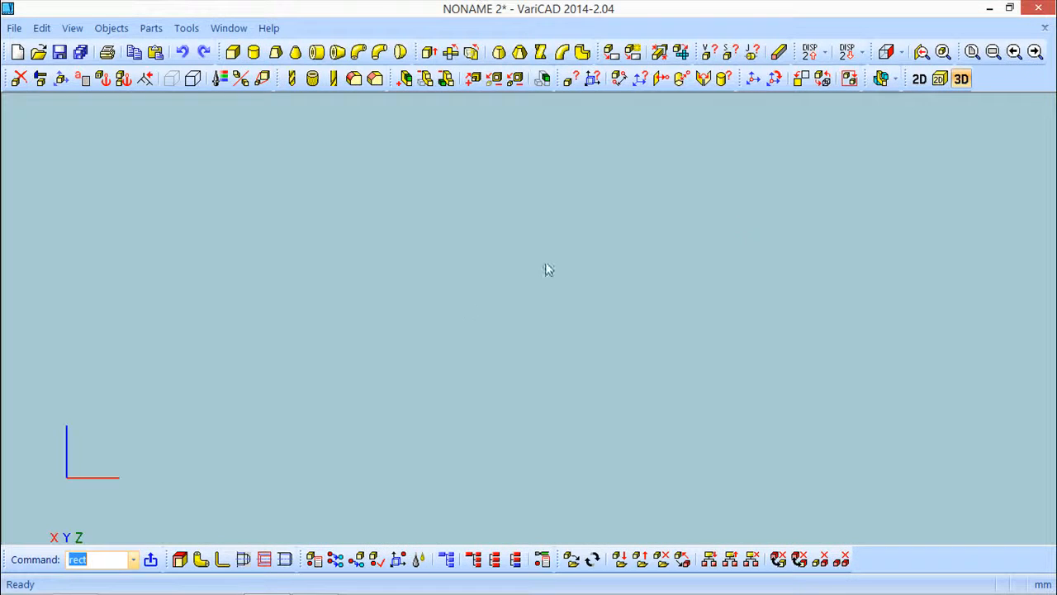
Step: Insert a box solid with height 100 mm, width 100 mm and length 10 mm at its default location
middle_click_drag(461, 310, 389, 183)
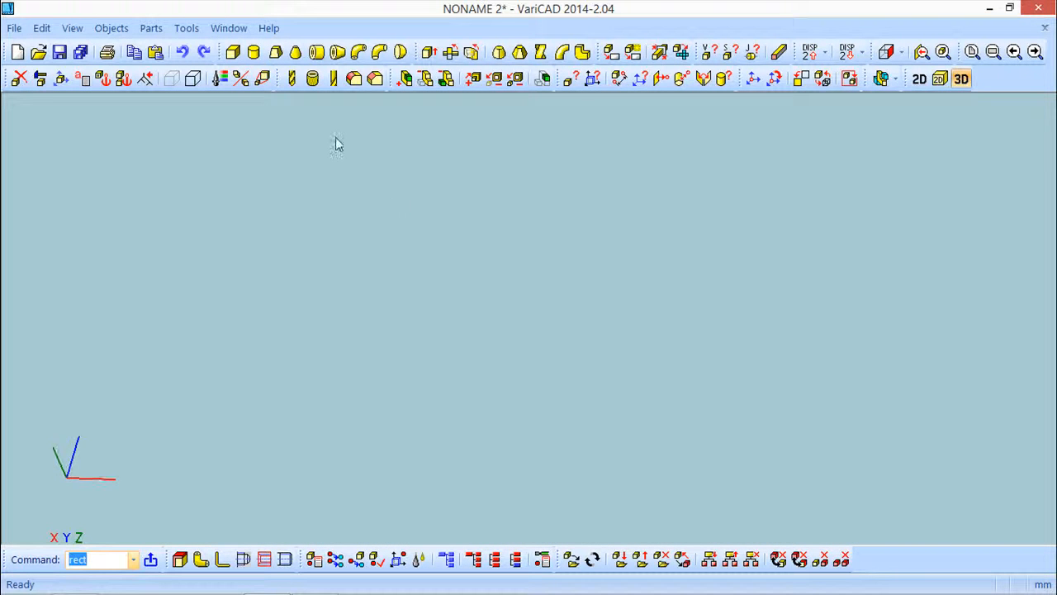
left_click(232, 52)
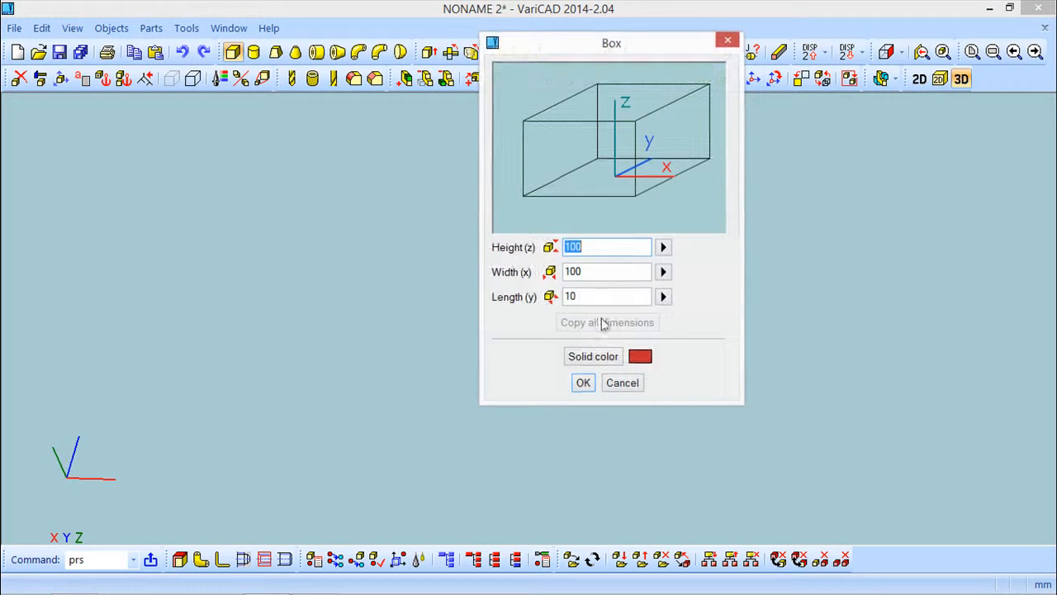
left_click(583, 384)
middle_click_drag(672, 425, 547, 410)
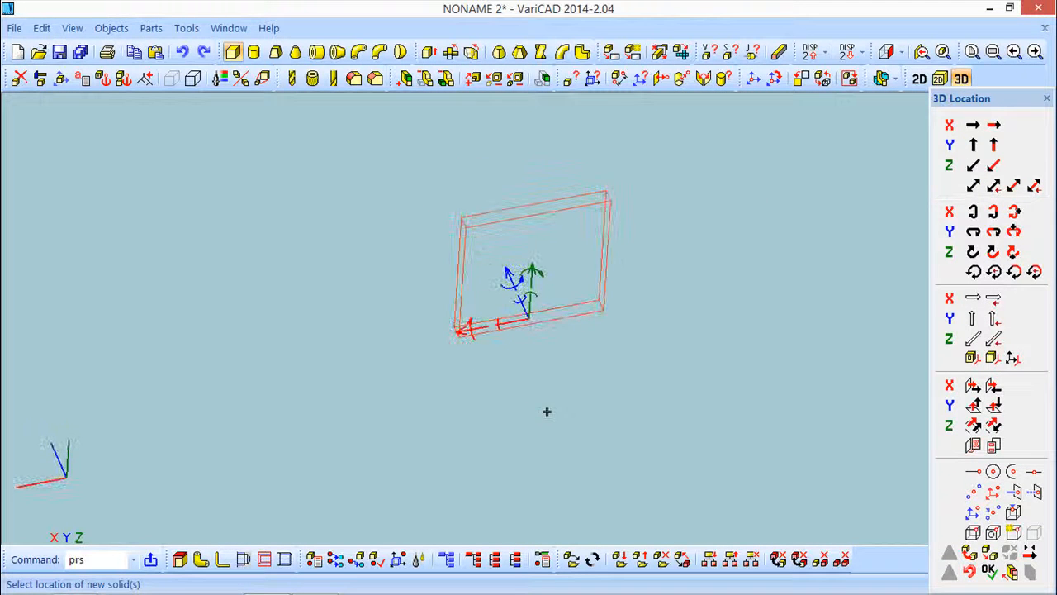
left_click(989, 570)
middle_click_drag(659, 448, 635, 394)
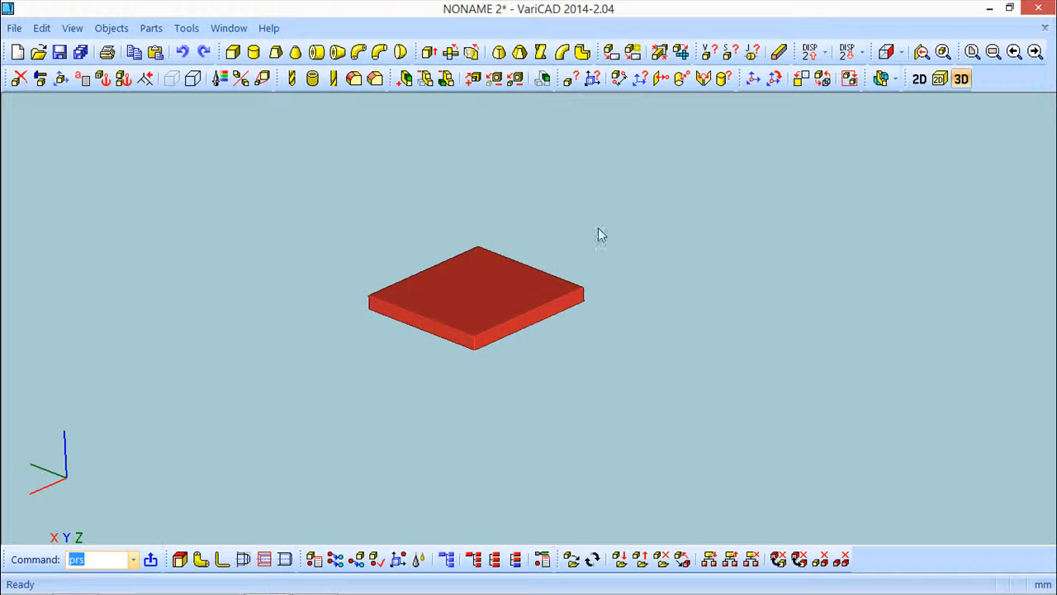
Step: Define a plain cylinder solid with diameter 10 mm and length 30 mm, without chamfers or fillets
left_click_drag(595, 222, 614, 237)
middle_click_drag(626, 252, 676, 292)
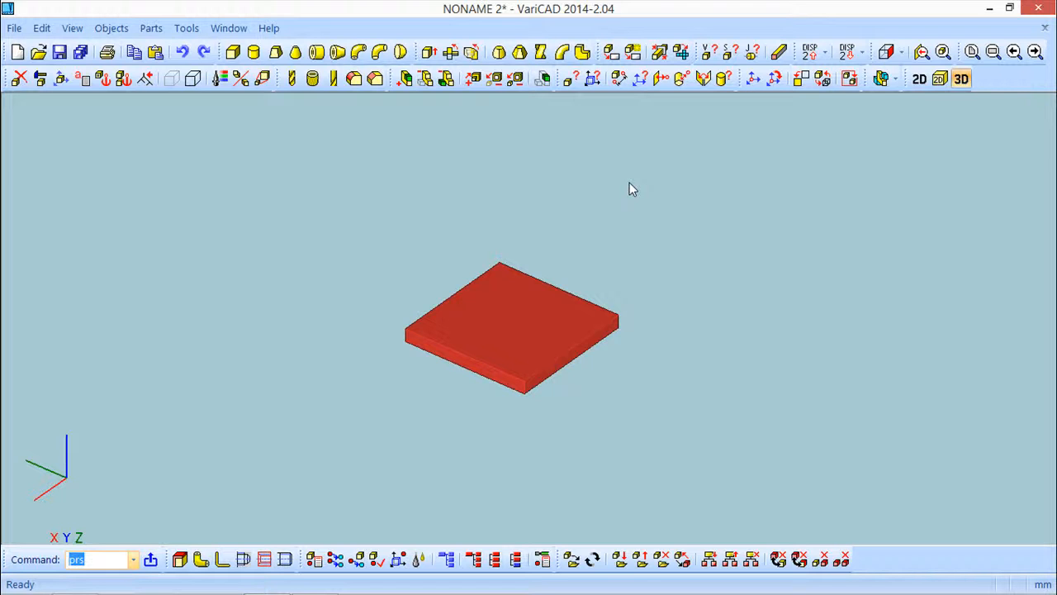
middle_click_drag(630, 257, 642, 212)
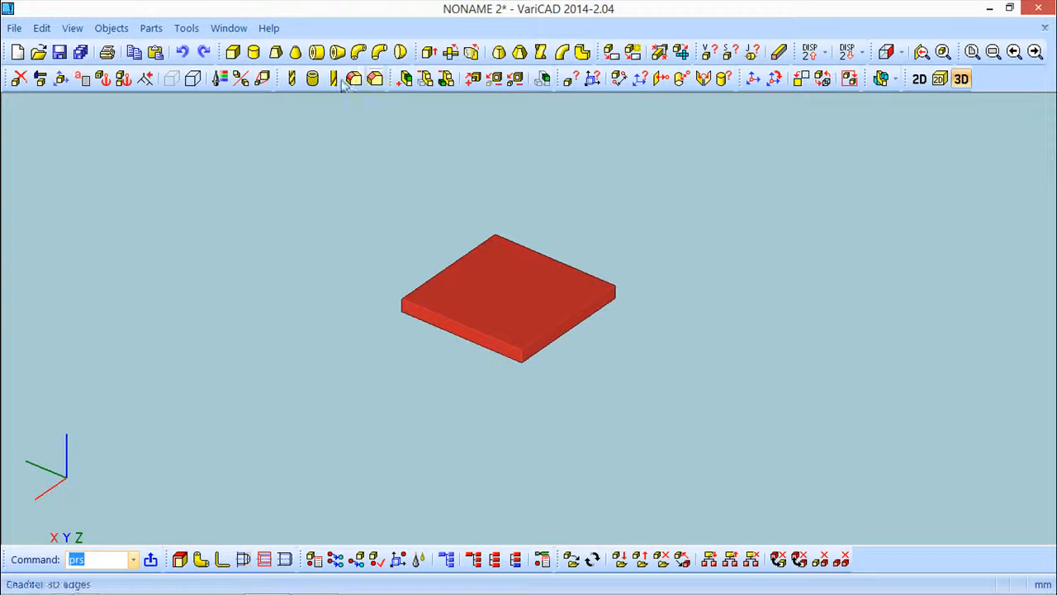
left_click(254, 51)
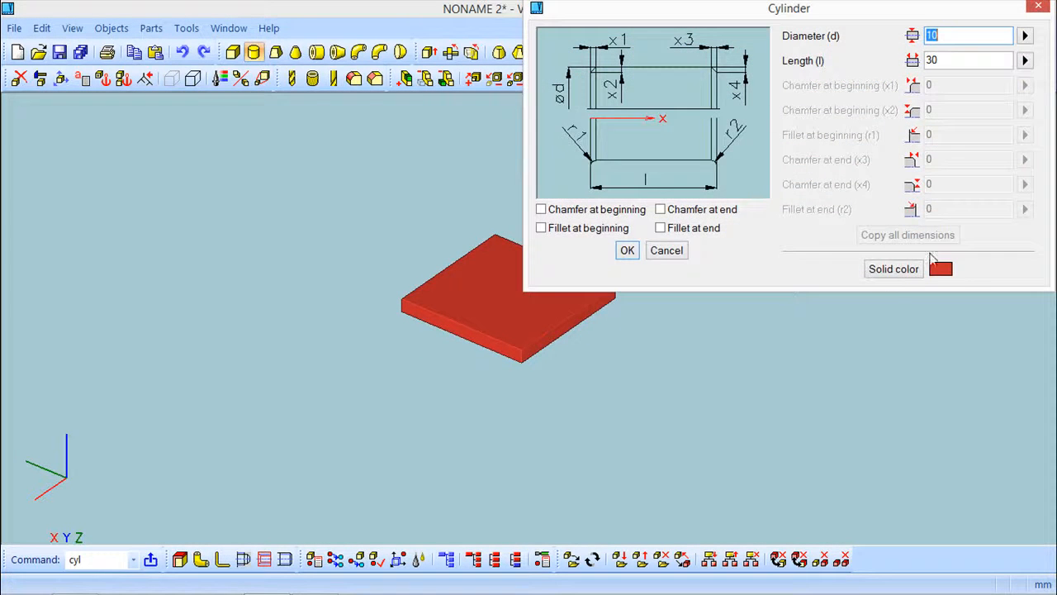
left_click(627, 250)
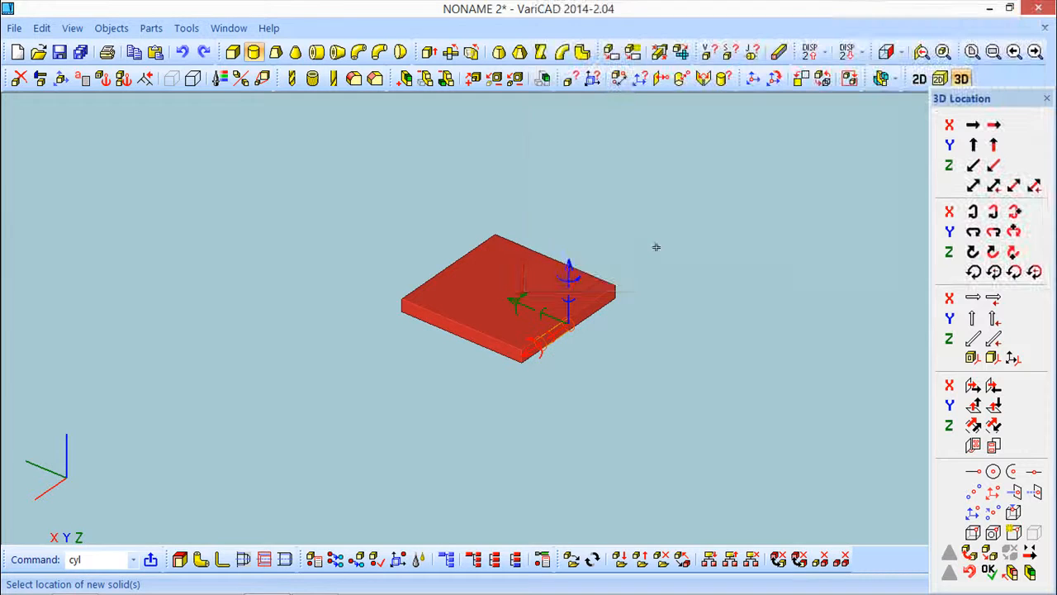
Step: Place the cylinder with its insertion point on a top corner of the red plate
left_click(559, 320)
left_click(611, 342)
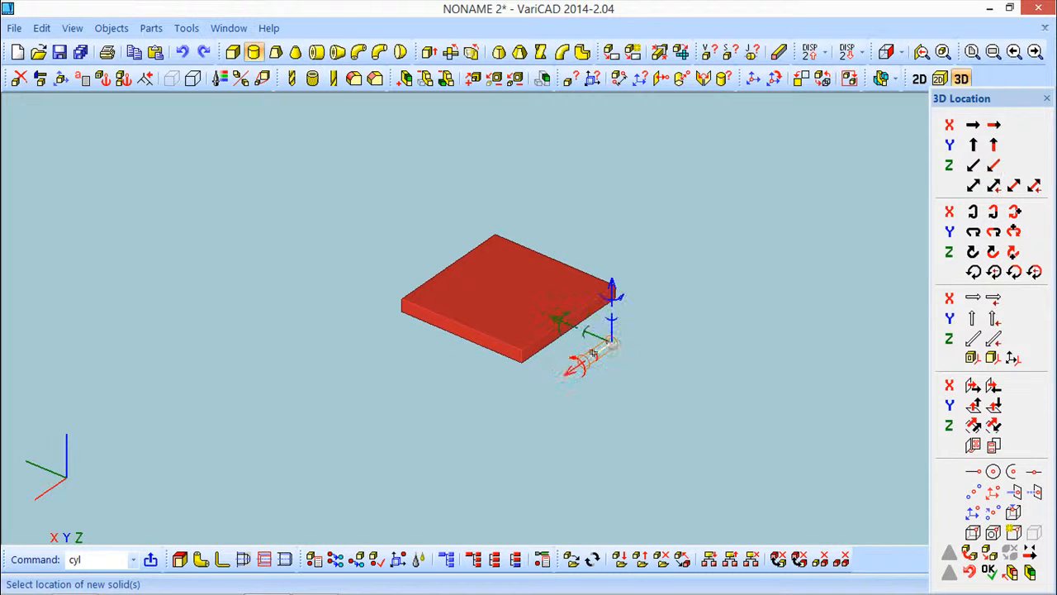
left_click(602, 339)
left_click(625, 306)
left_click(496, 235)
middle_click_drag(608, 270, 636, 270)
scroll(459, 321, "up", 5)
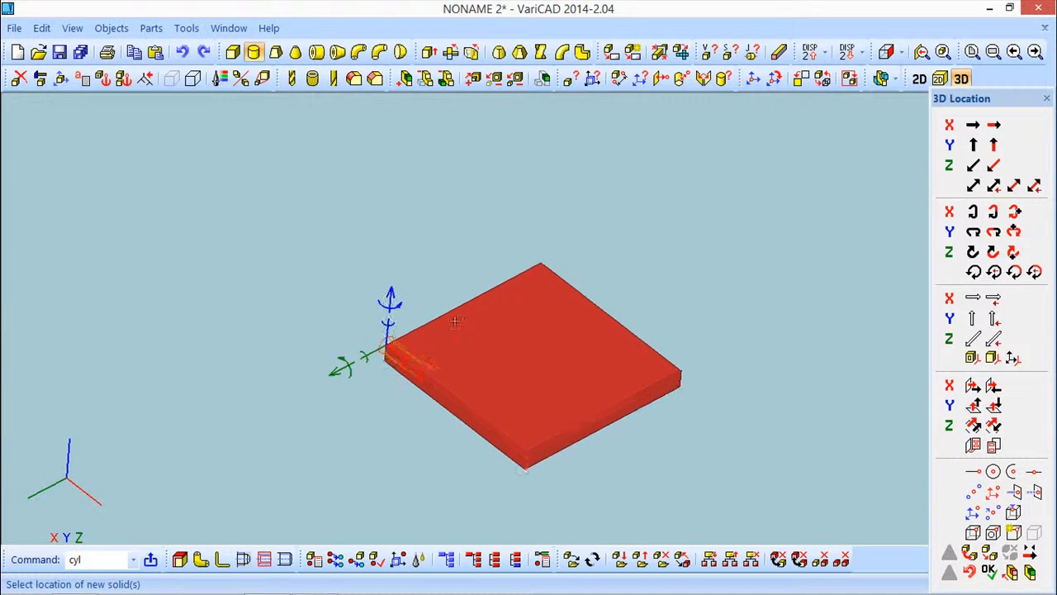
middle_click_drag(535, 286, 496, 295)
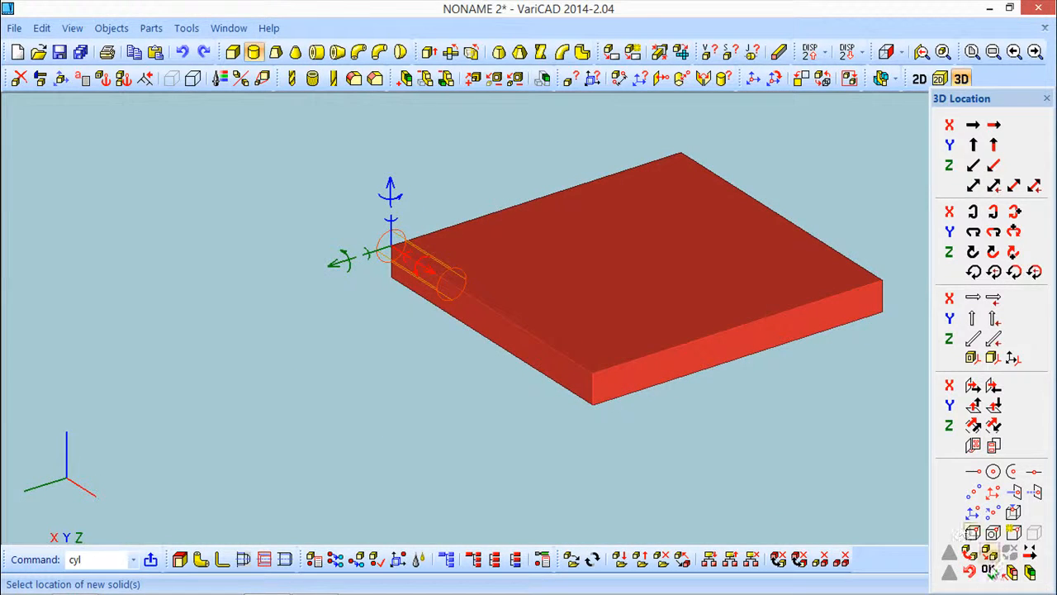
left_click(988, 571)
middle_click_drag(417, 376, 460, 402)
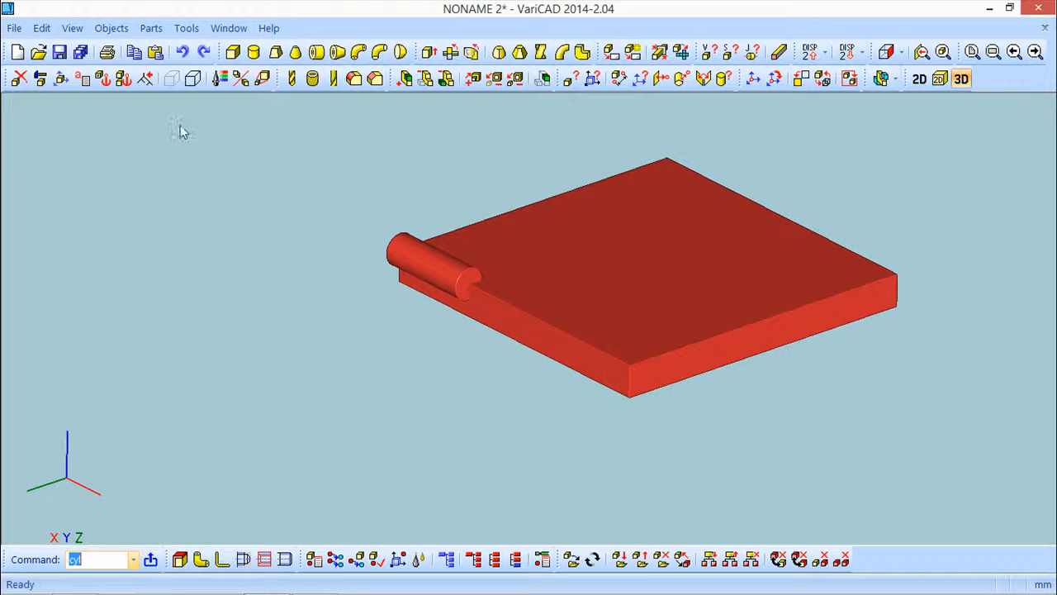
Step: Open the file sample4.dwb from the varicad folder
left_click(39, 52)
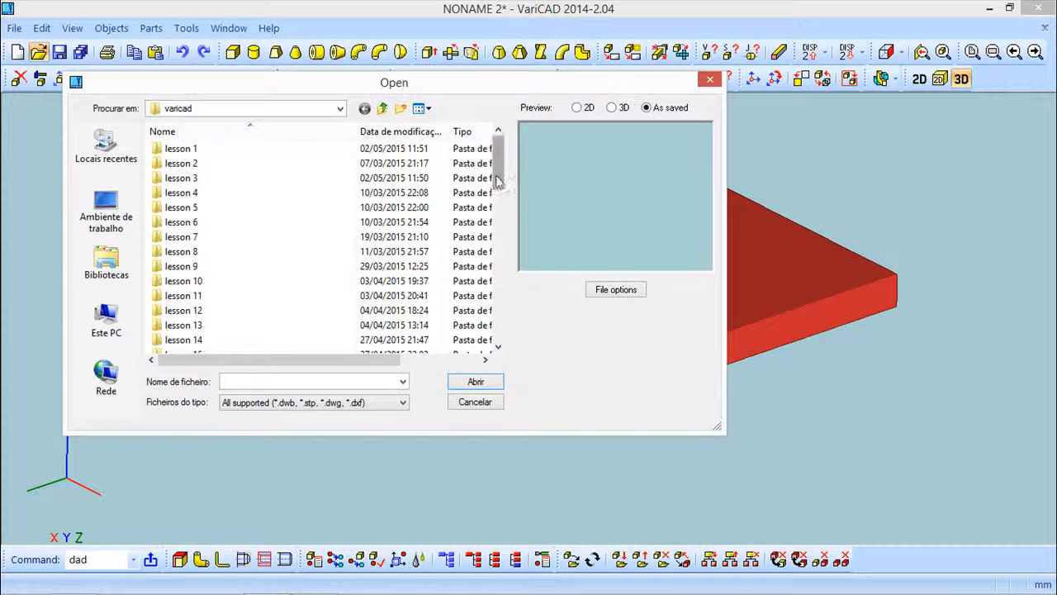
left_click_drag(498, 180, 498, 361)
left_click(179, 340)
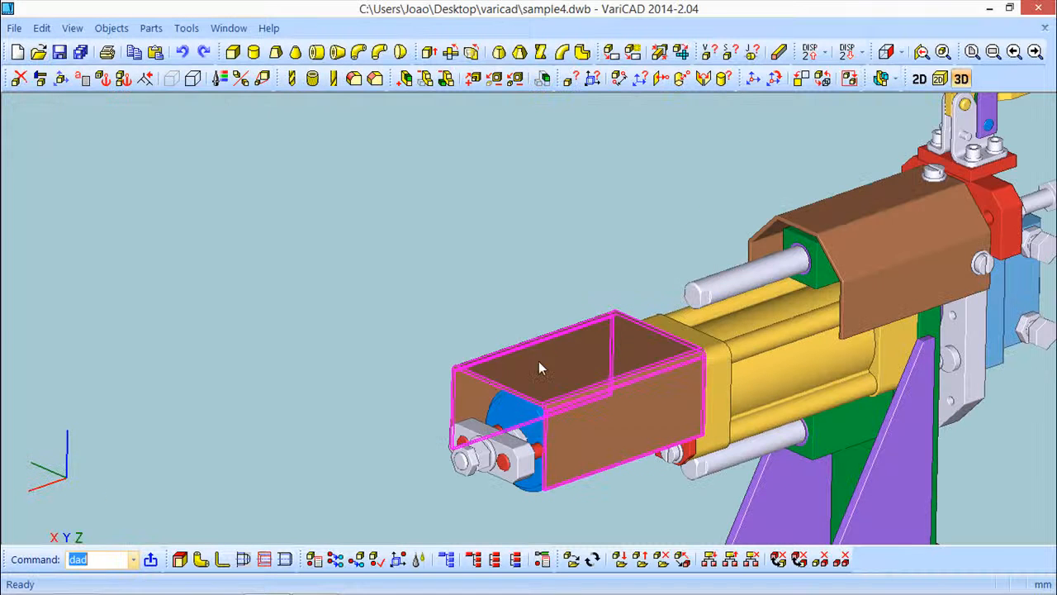
Step: Examine the sample assembly around the brown box-shaped cover and the yellow cylinder body from several distances
middle_click_drag(588, 276, 505, 172)
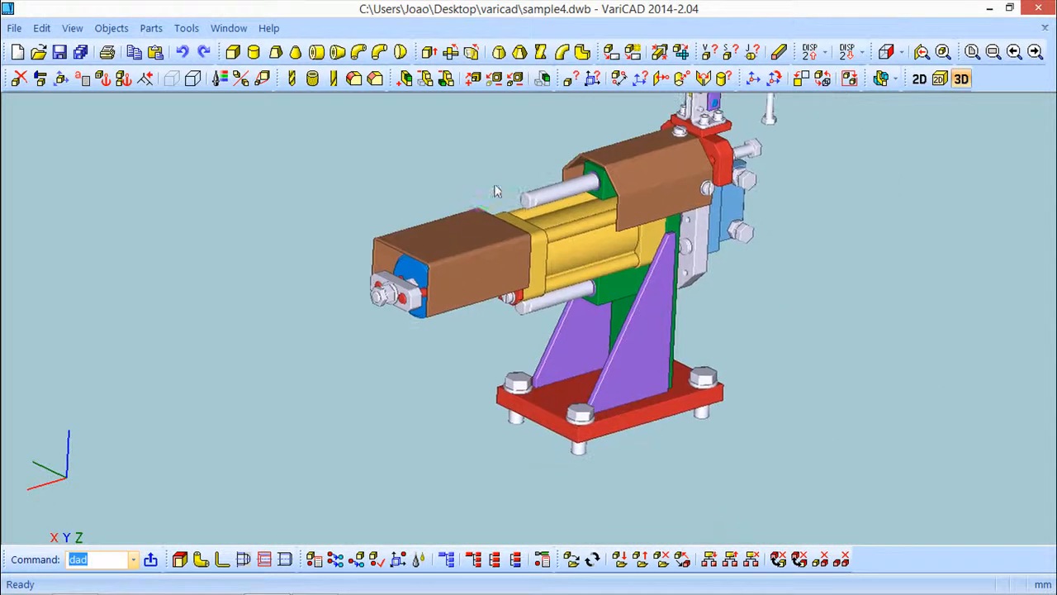
scroll(474, 229, "up", 5)
middle_click_drag(574, 294, 570, 295)
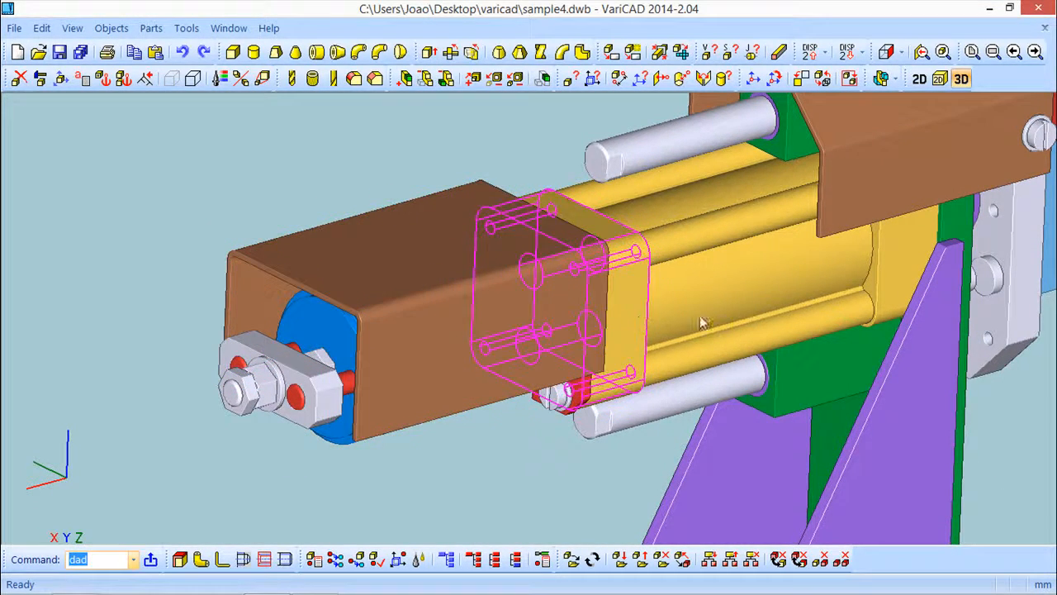
scroll(670, 315, "down", 4)
middle_click_drag(661, 342, 667, 369)
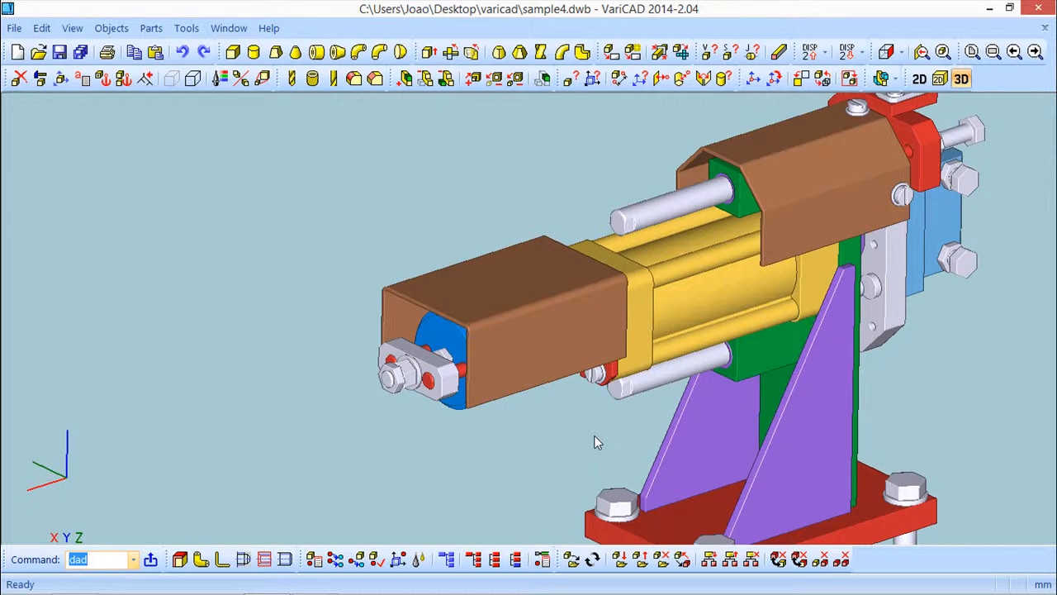
scroll(582, 428, "up", 4)
scroll(535, 360, "down", 1)
middle_click_drag(522, 333, 524, 408)
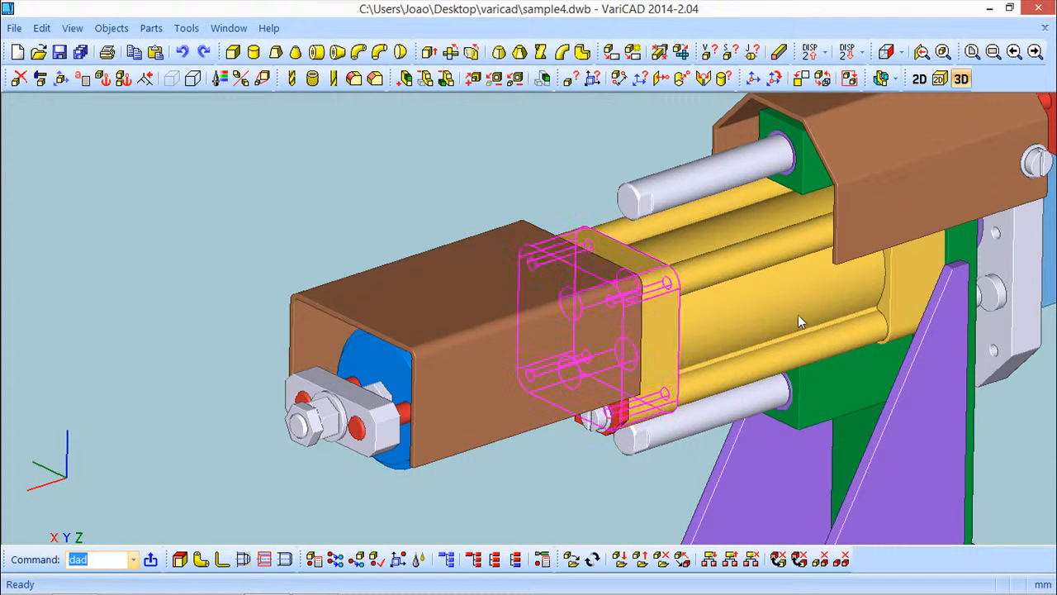
Step: Open a drawing plane selected on solid with outlines on the top face of the brown box-shaped cover
left_click(940, 80)
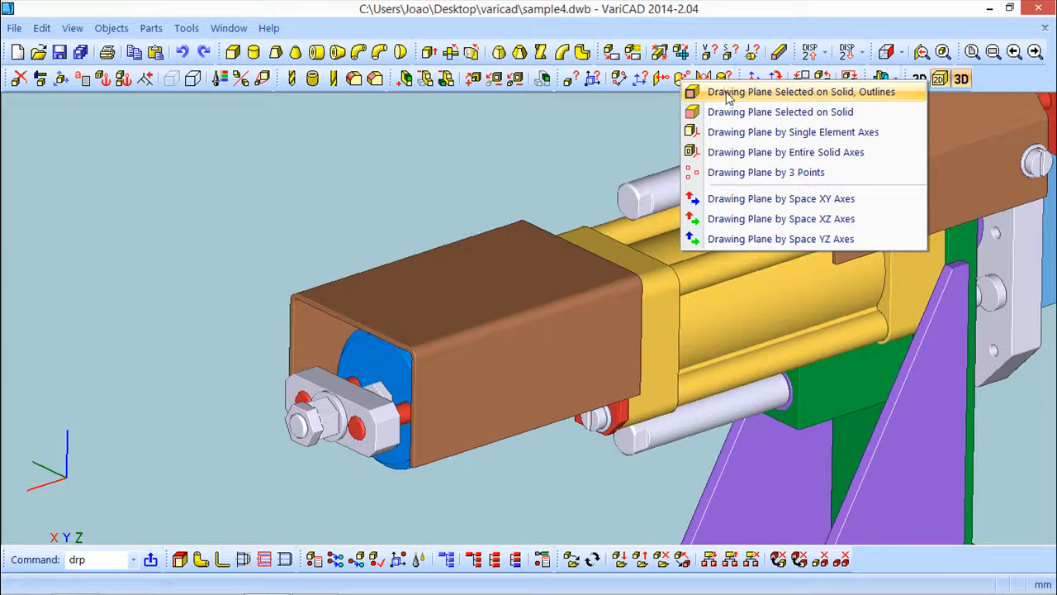
left_click(818, 94)
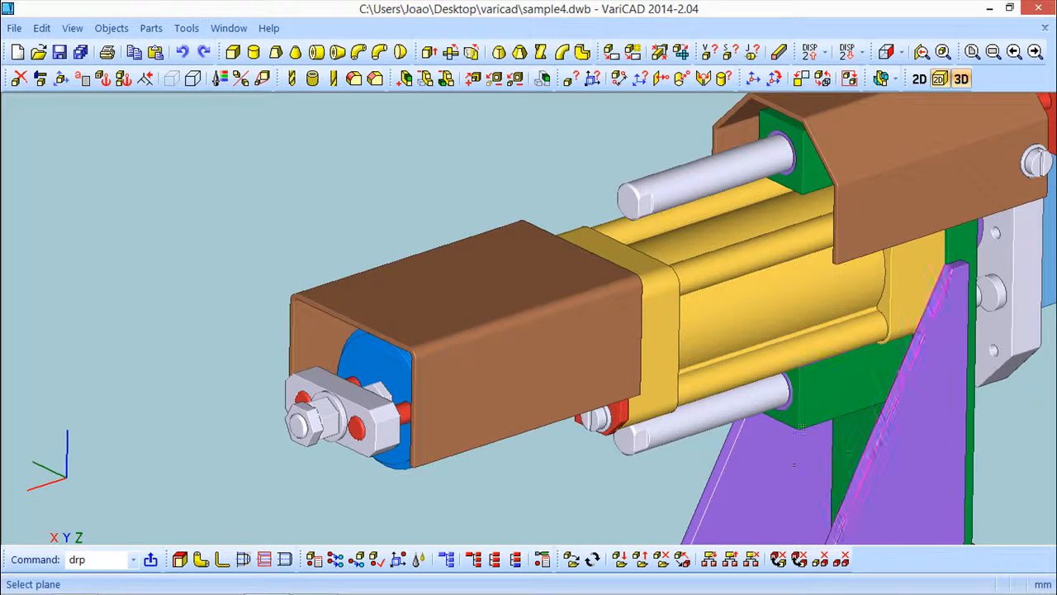
left_click(406, 303)
middle_click_drag(504, 369, 552, 377)
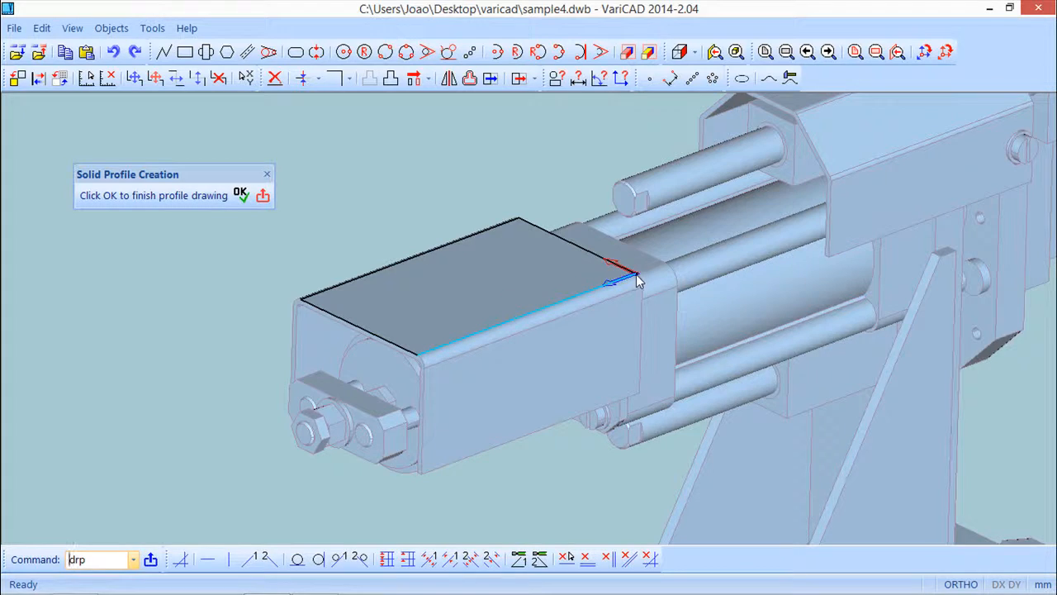
mouse_move(624, 338)
middle_mouse_down()
mouse_move(632, 298)
mouse_move(602, 324)
mouse_move(559, 305)
mouse_move(567, 345)
middle_mouse_up()
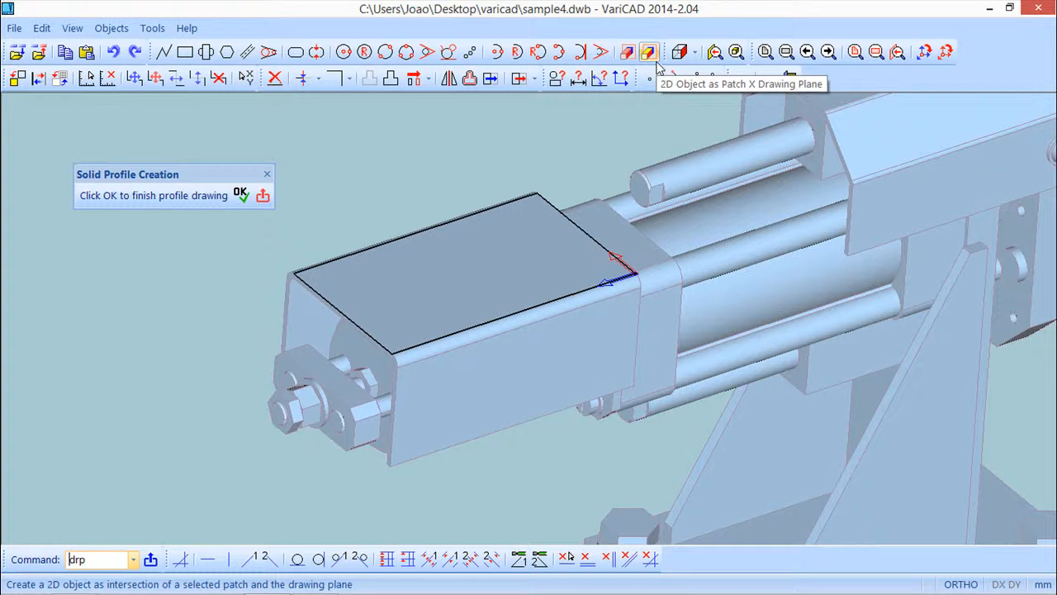
Step: Draw a circle centred on the far corner of the face outline, and return to 3D space discarding the changes
left_click(166, 51)
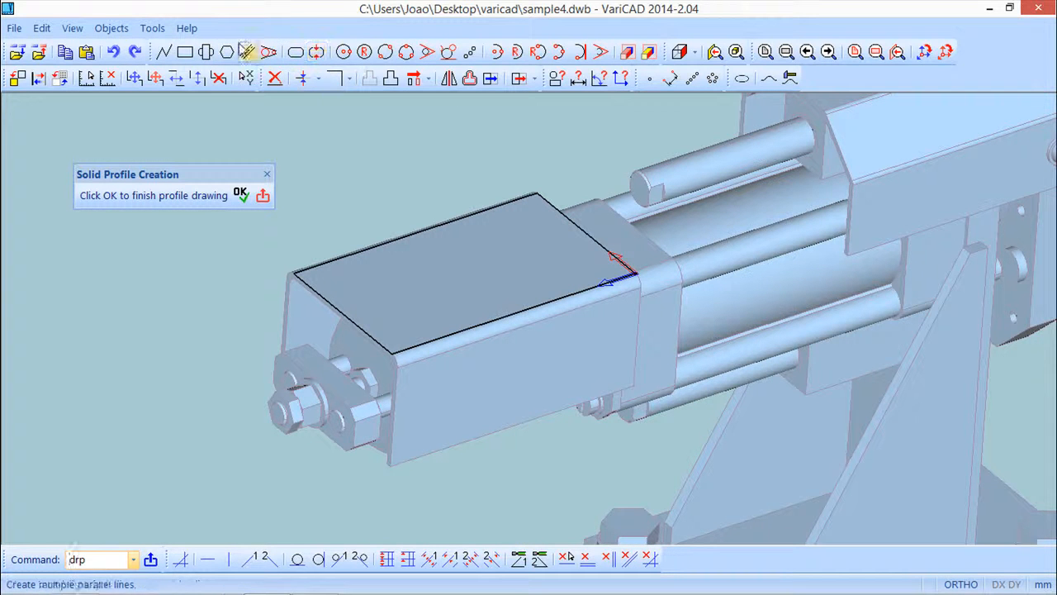
middle_click_drag(710, 244, 698, 295)
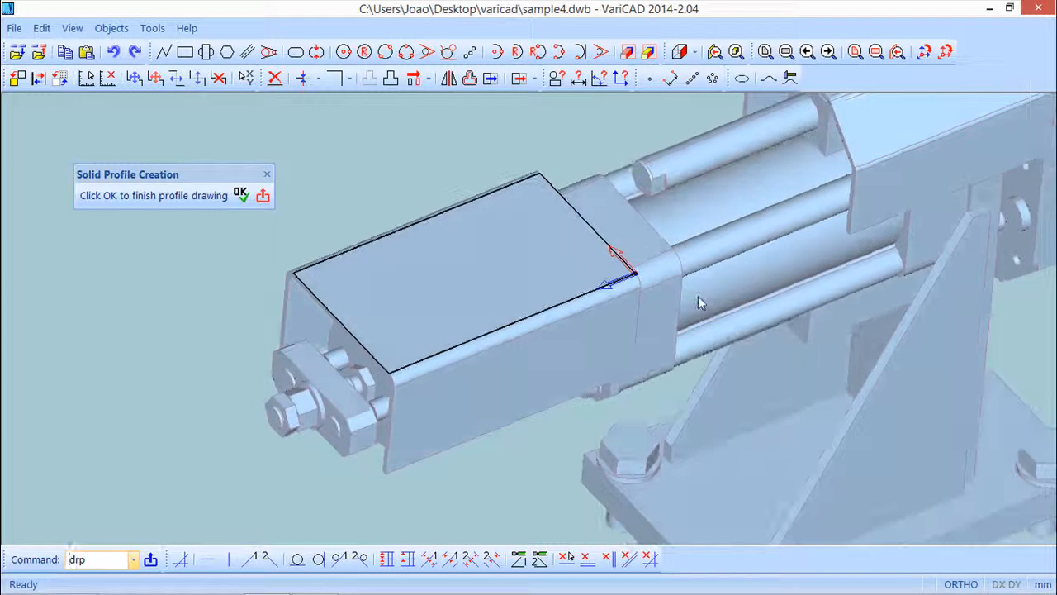
left_click(343, 52)
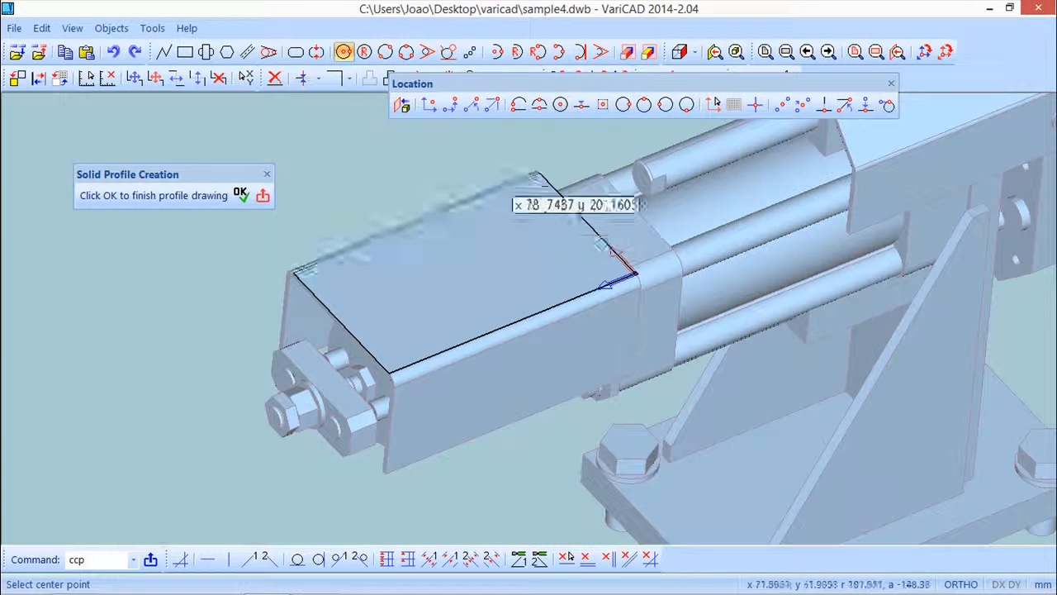
left_click(539, 173)
left_click(545, 215)
mouse_move(614, 248)
middle_mouse_down()
mouse_move(725, 375)
mouse_move(720, 314)
middle_mouse_up()
middle_click_drag(719, 285, 718, 403)
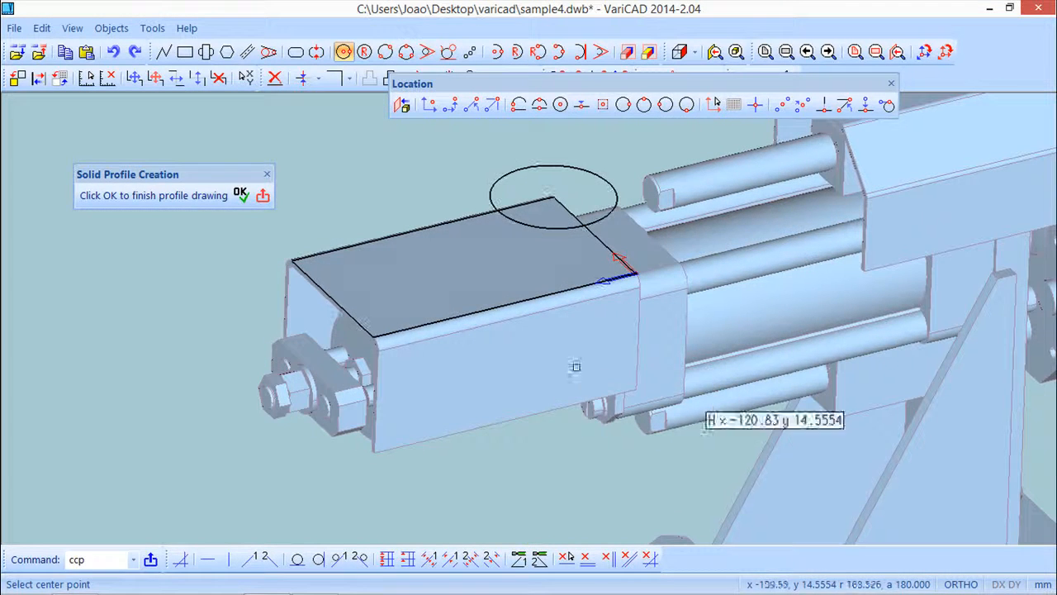
left_click(263, 198)
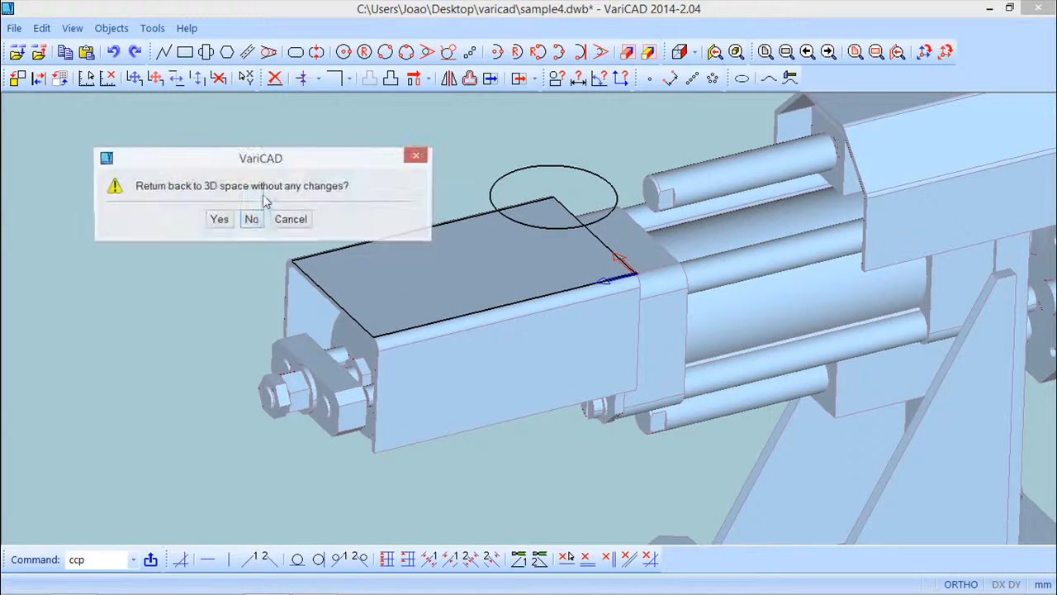
left_click(219, 219)
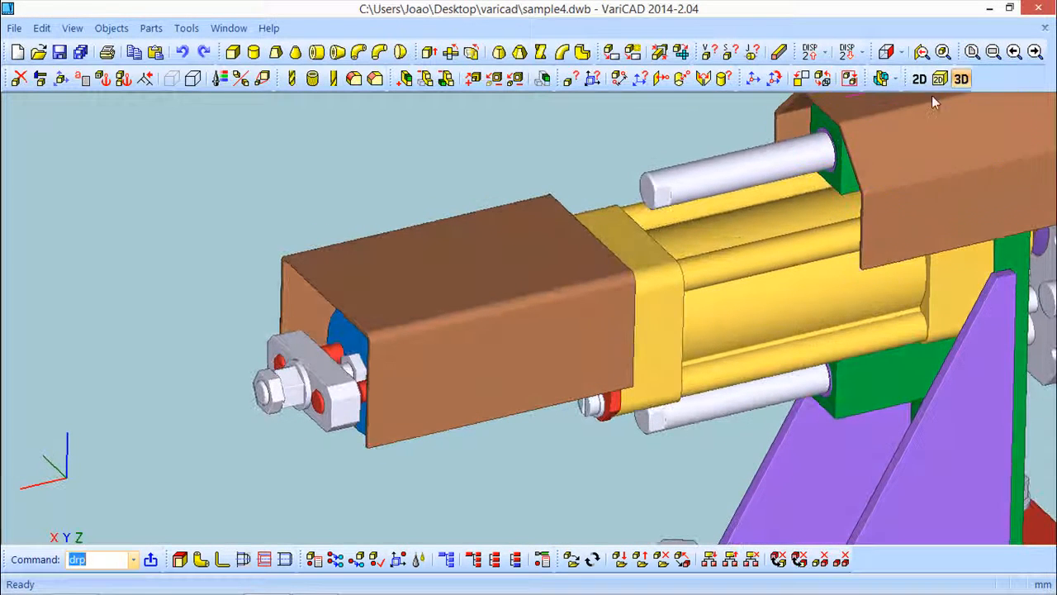
Step: Open a drawing plane selected on solid, without outlines, on the cover's top face and leave it without drawing
left_click(703, 79)
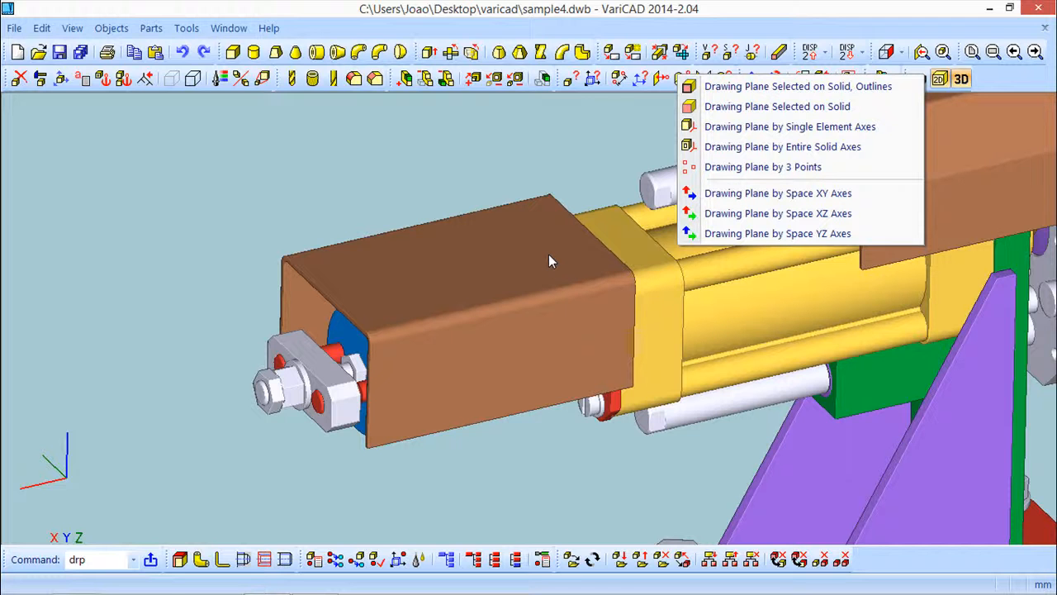
left_click(746, 108)
left_click(495, 256)
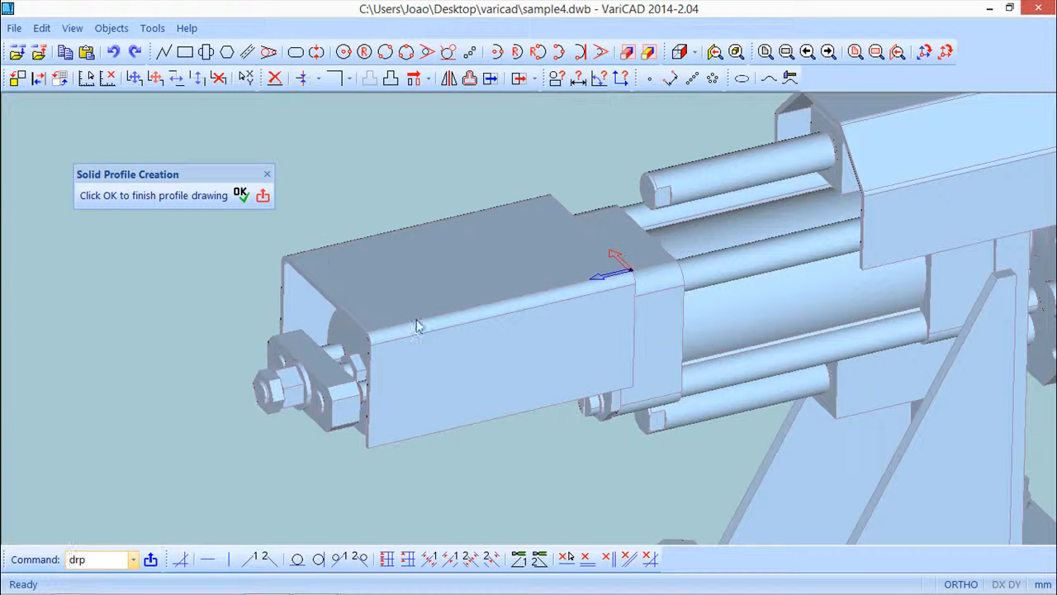
left_click(263, 195)
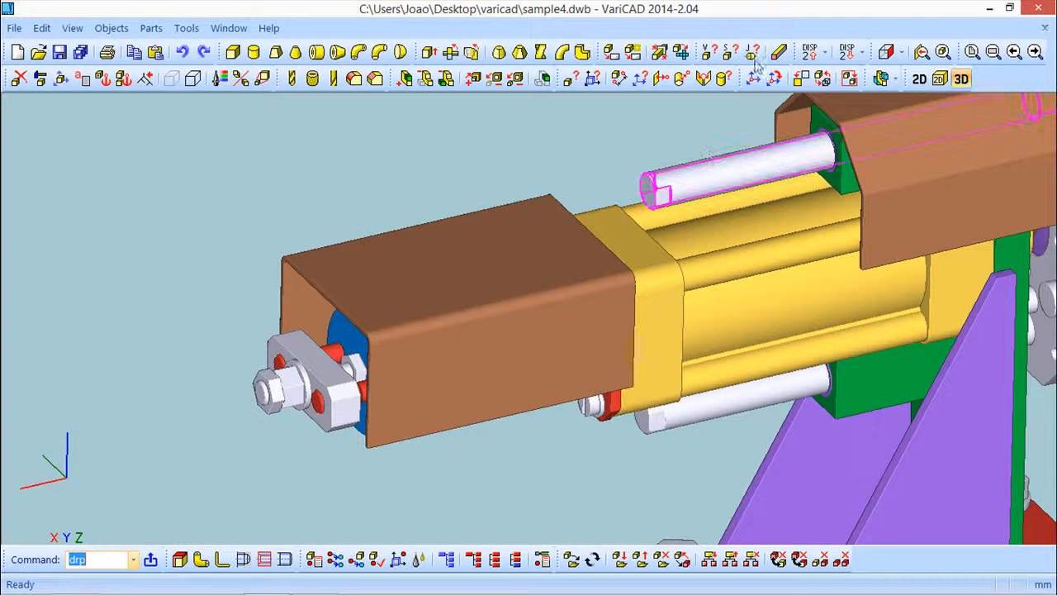
Step: Open a drawing plane selected on solid with outlines on the brown cover's top face
left_click(940, 79)
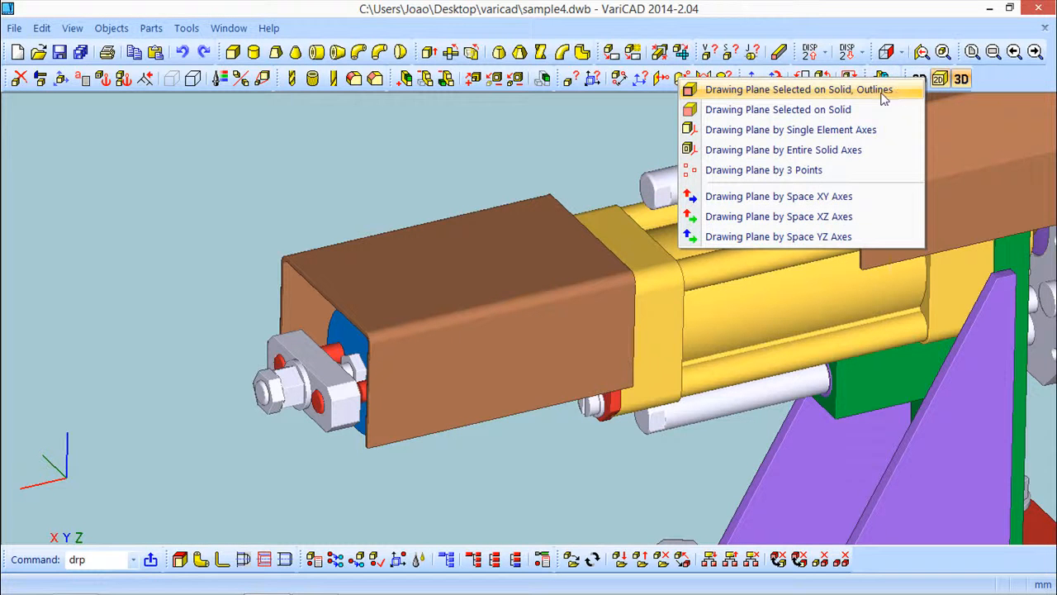
left_click(822, 91)
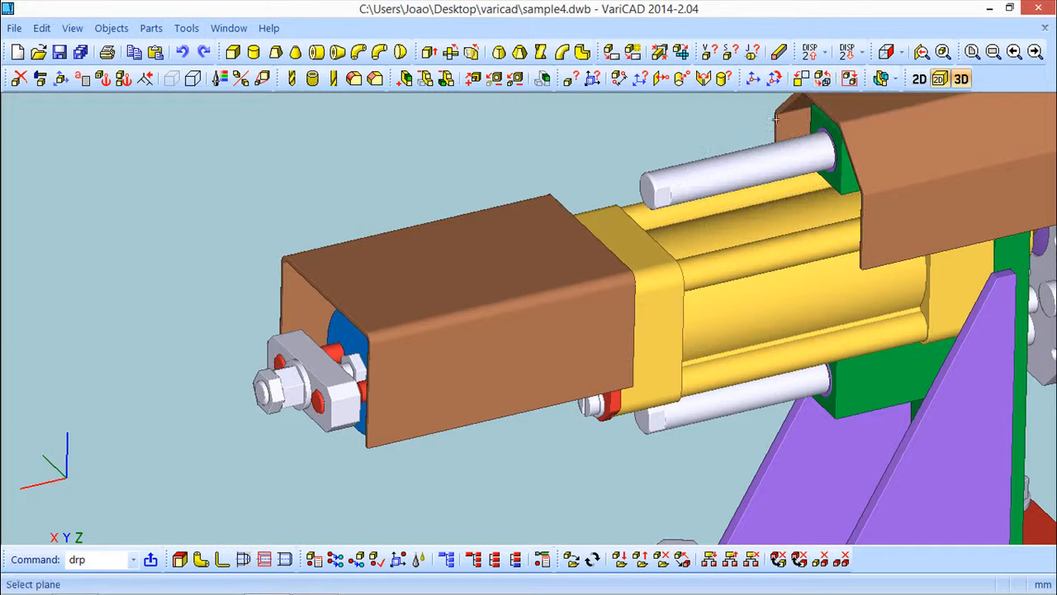
left_click(482, 280)
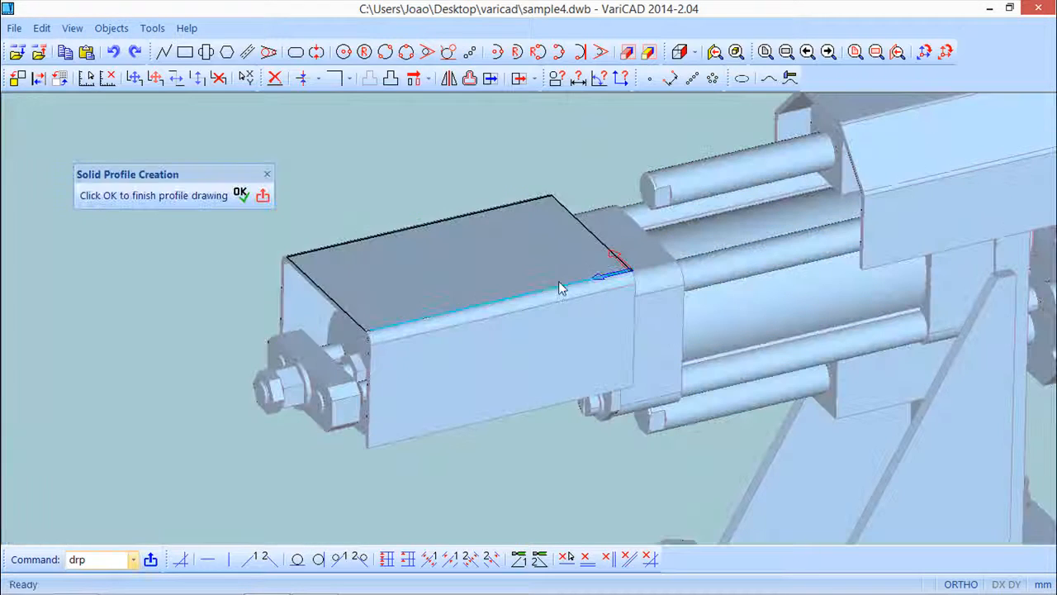
Step: Extrude the top face's four outline edges into a 20 mm high solid at its proposed location, and undo the insertion
left_click(241, 196)
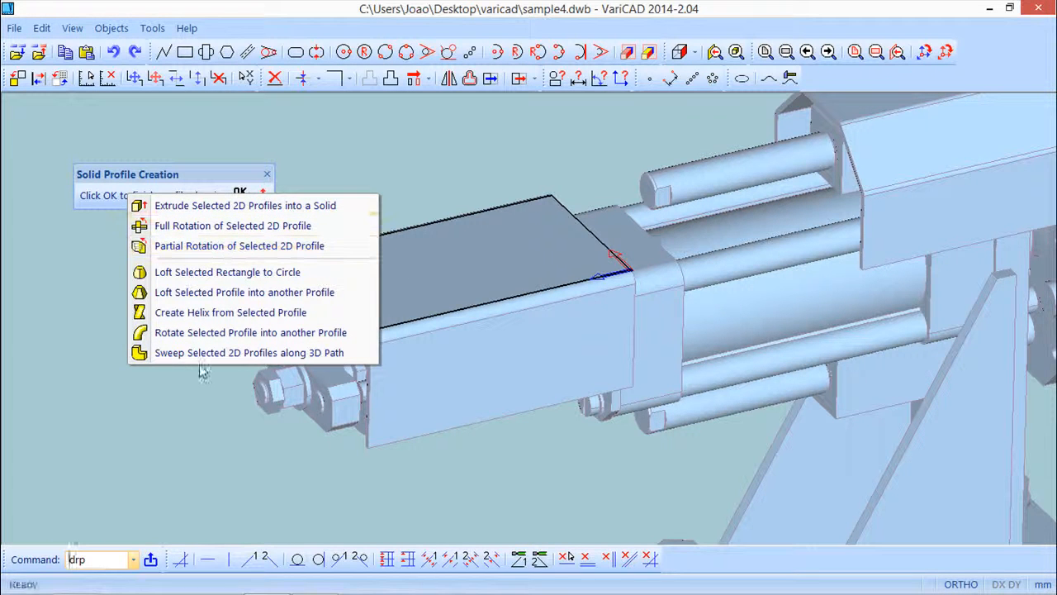
left_click(197, 205)
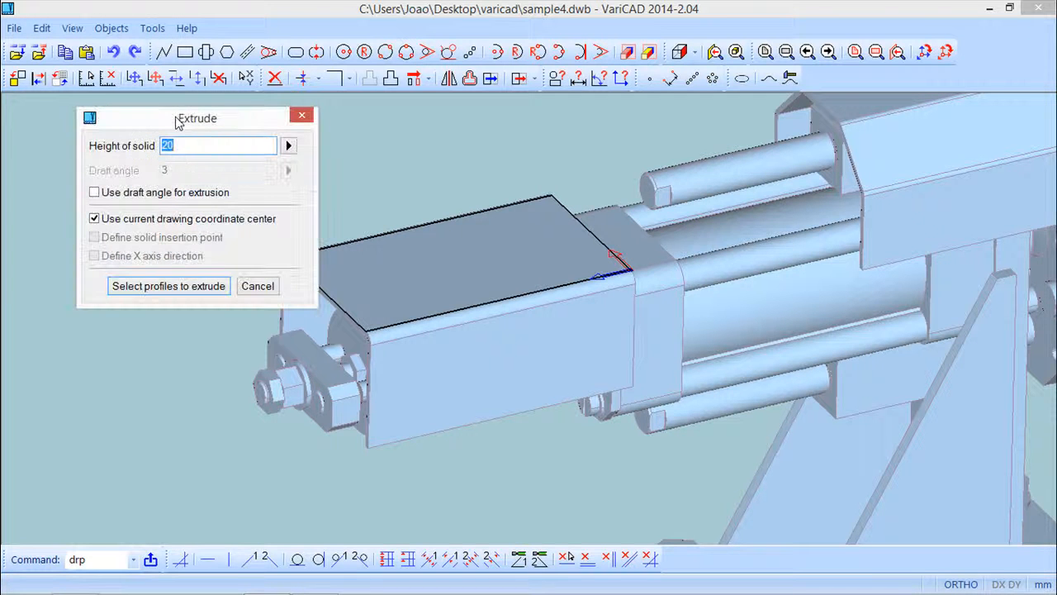
left_click(150, 289)
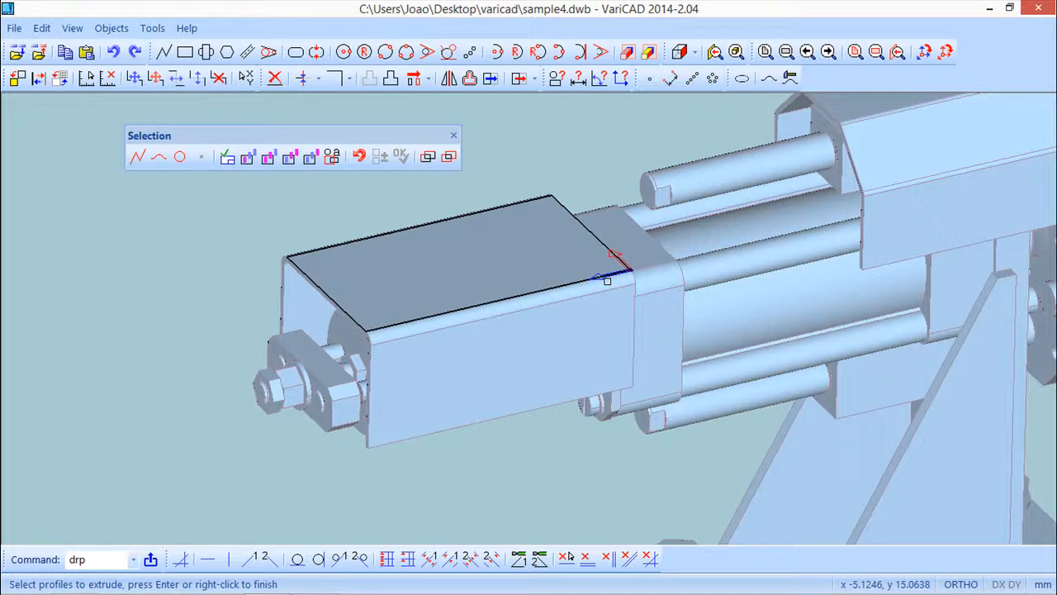
left_click(578, 281)
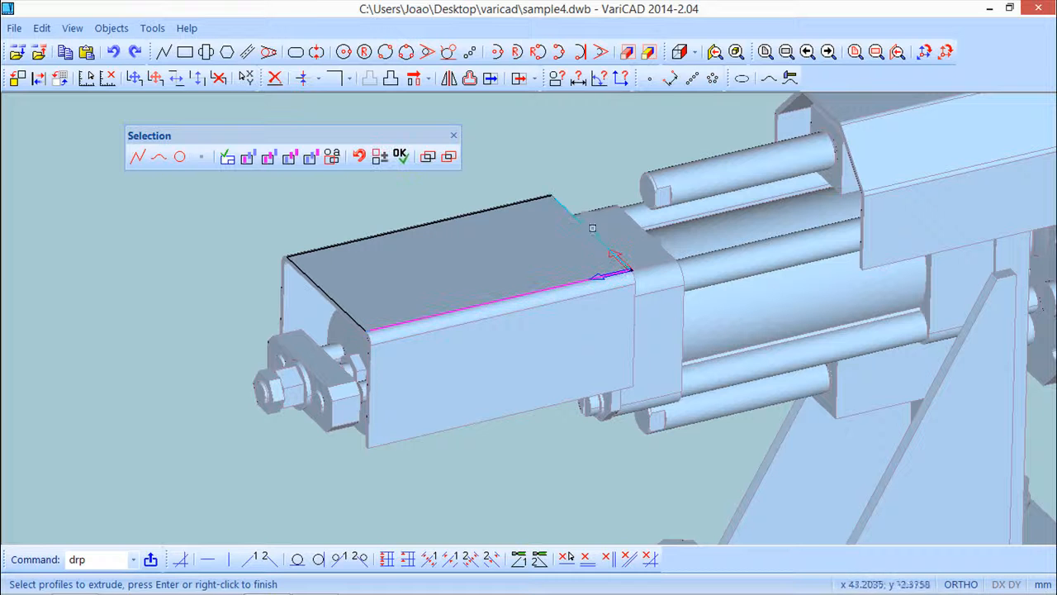
left_click(586, 231)
left_click(396, 232)
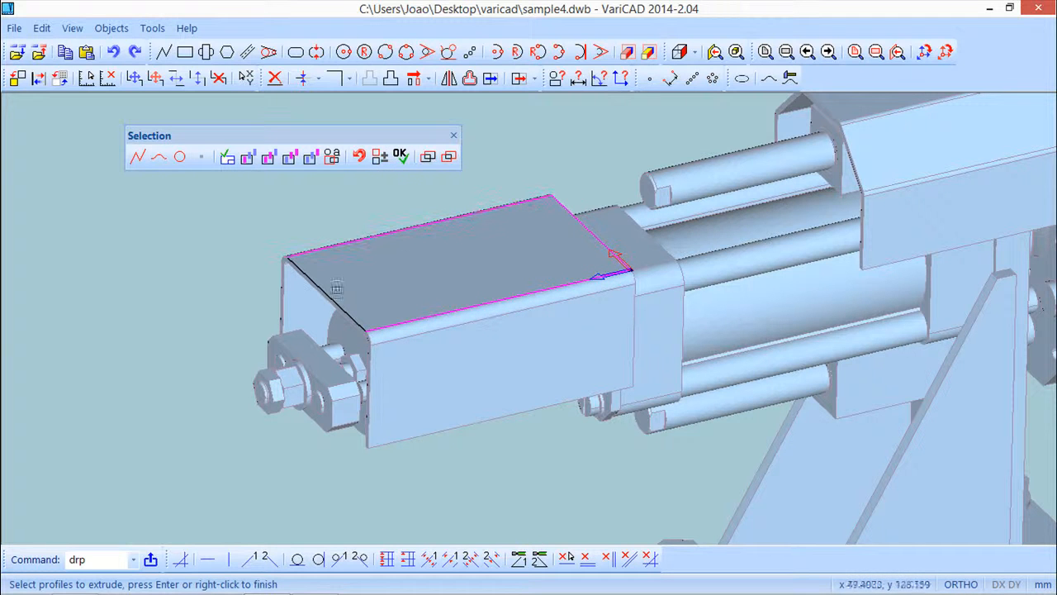
left_click(329, 298)
right_click(241, 269)
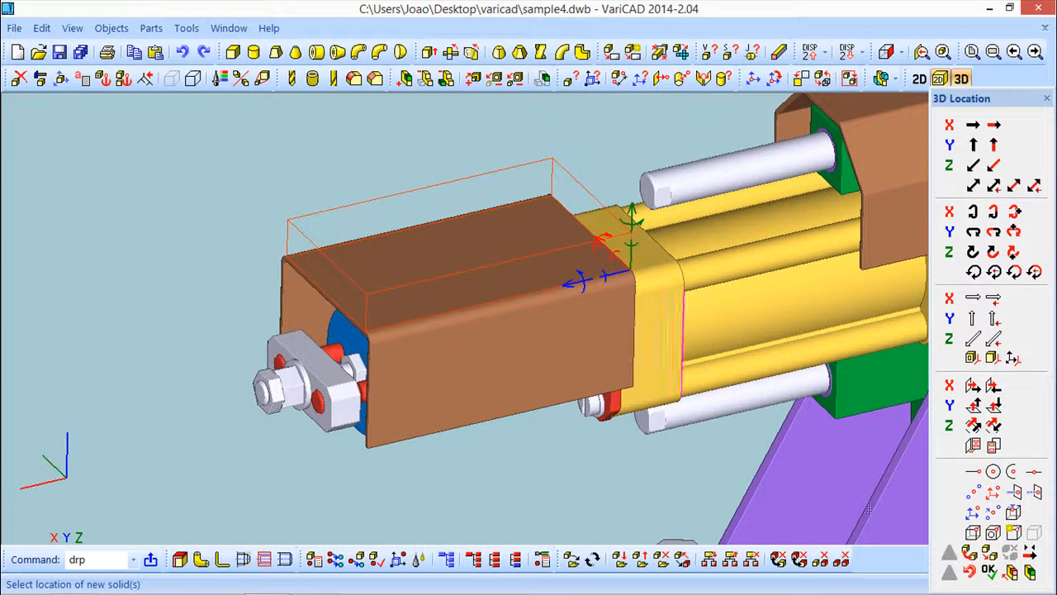
left_click(990, 570)
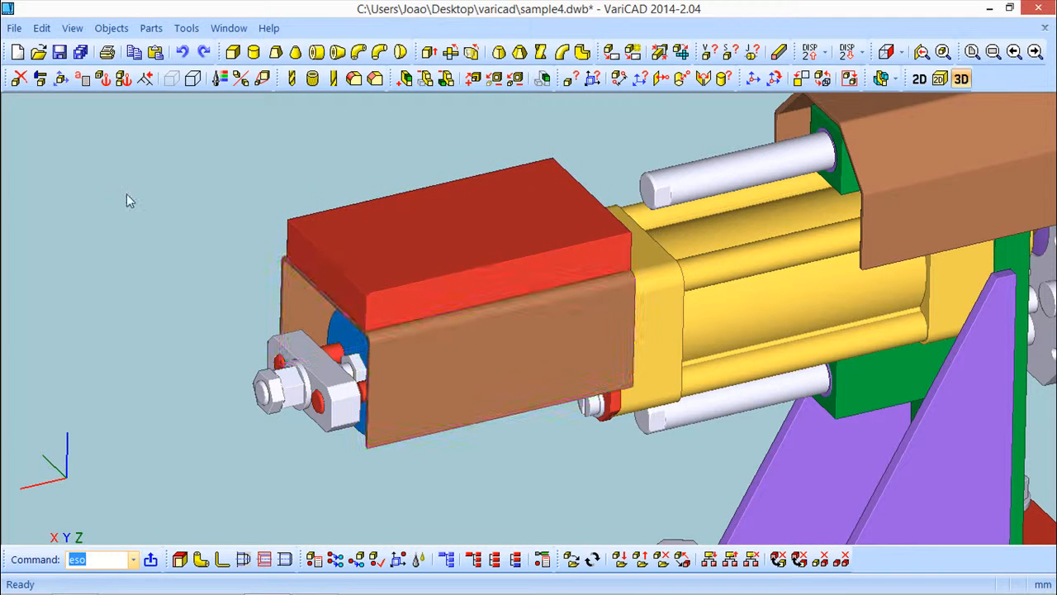
left_click(181, 51)
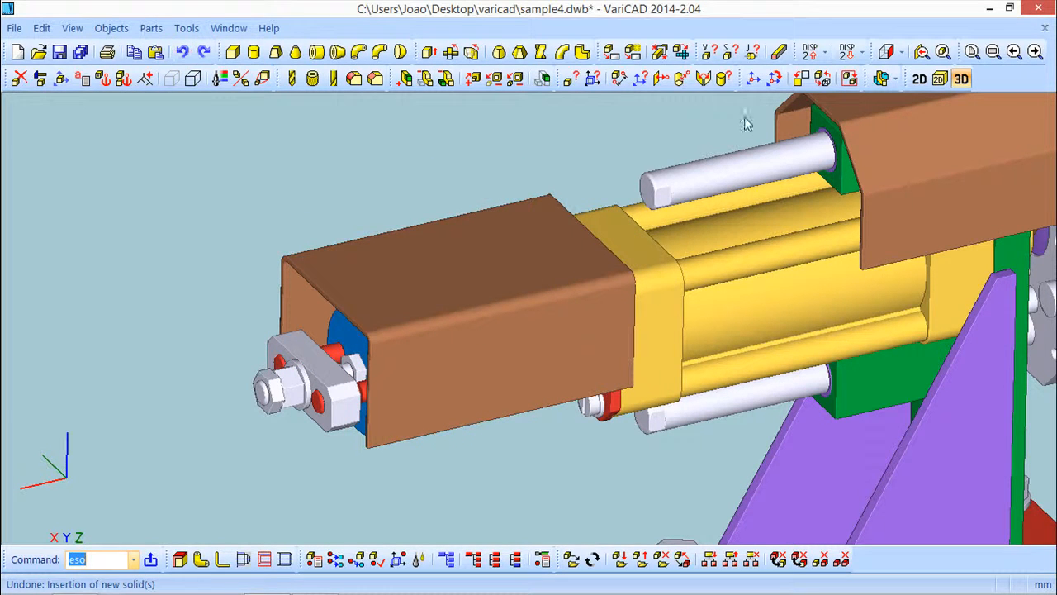
Step: Open a drawing plane by single element axes on the brown cover's YZ axes, and return to 3D space without changes
left_click(940, 79)
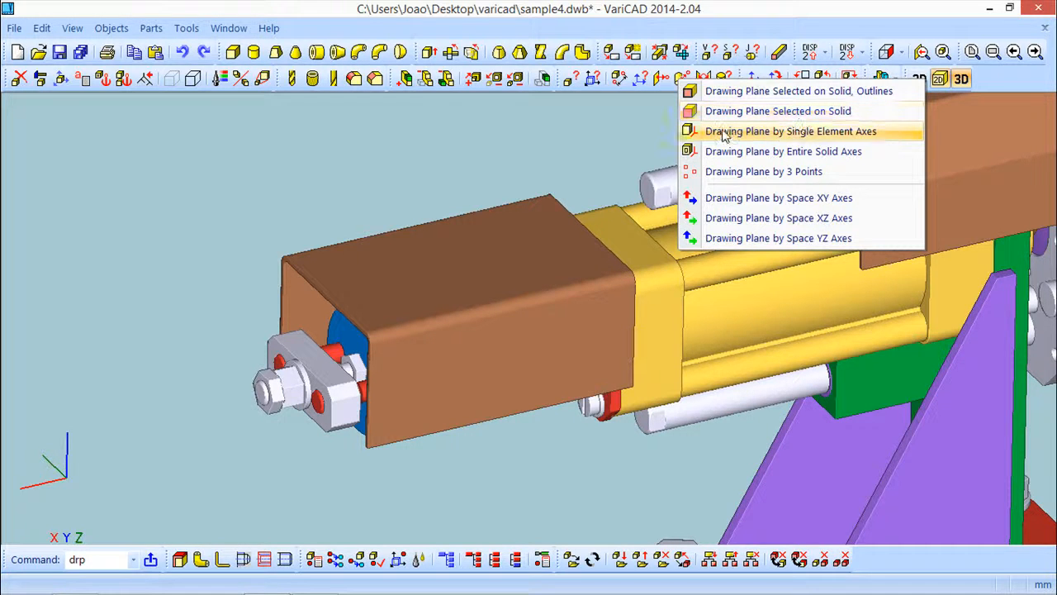
left_click(841, 134)
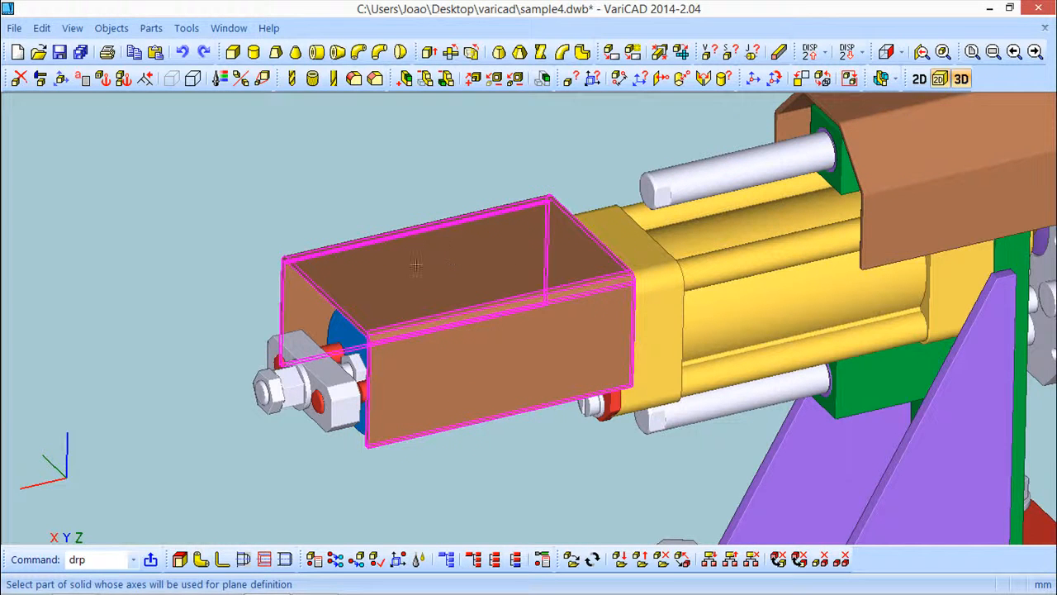
left_click(360, 249)
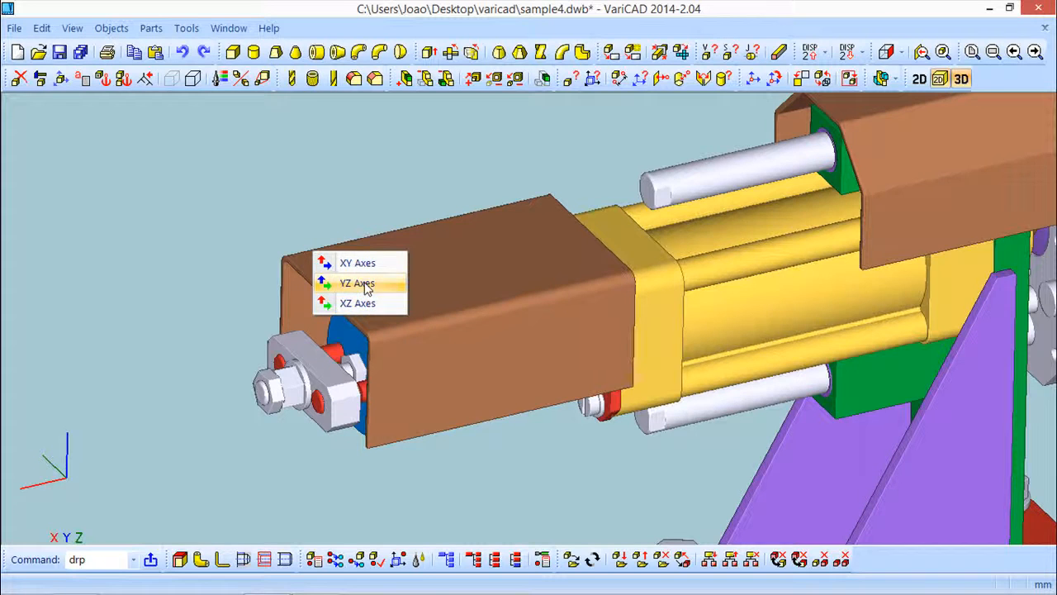
left_click(365, 282)
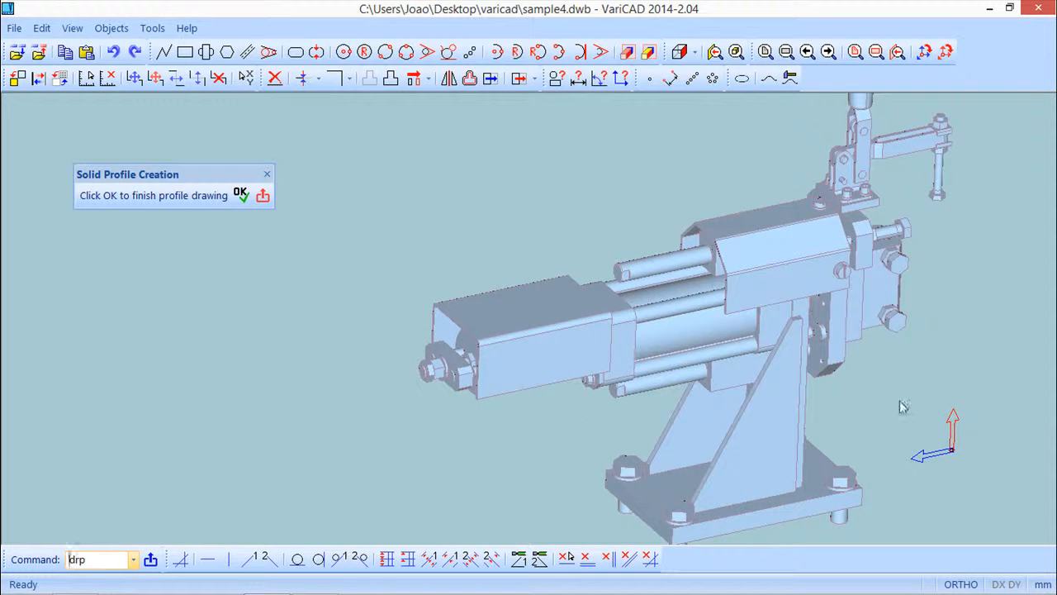
middle_click_drag(574, 419, 613, 413)
left_click(262, 194)
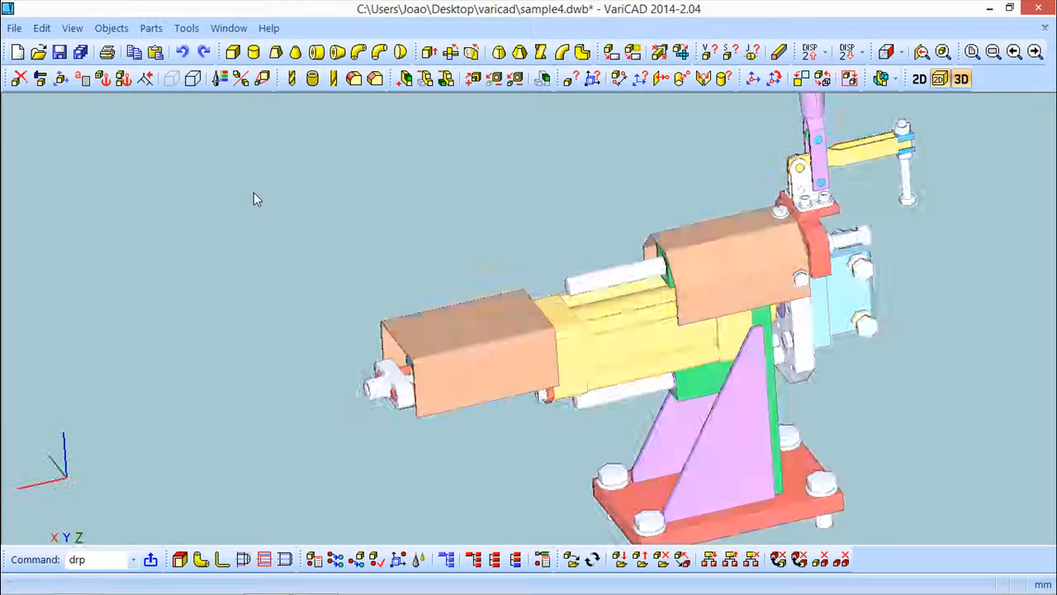
Step: Open a drawing plane by the entire solid axes of the assembly, and return to 3D space without drawing
left_click(939, 78)
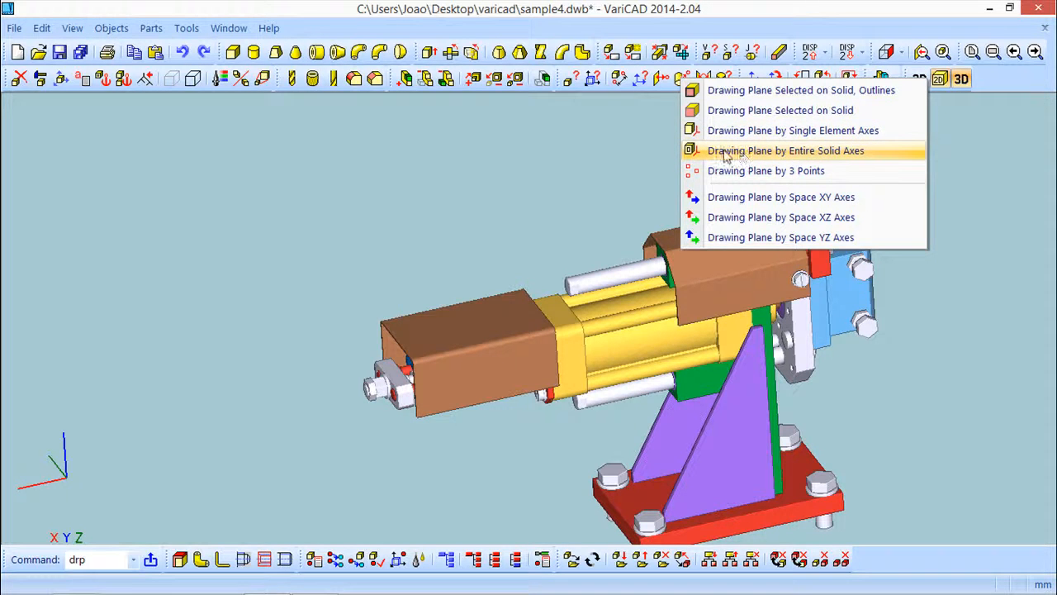
left_click(826, 157)
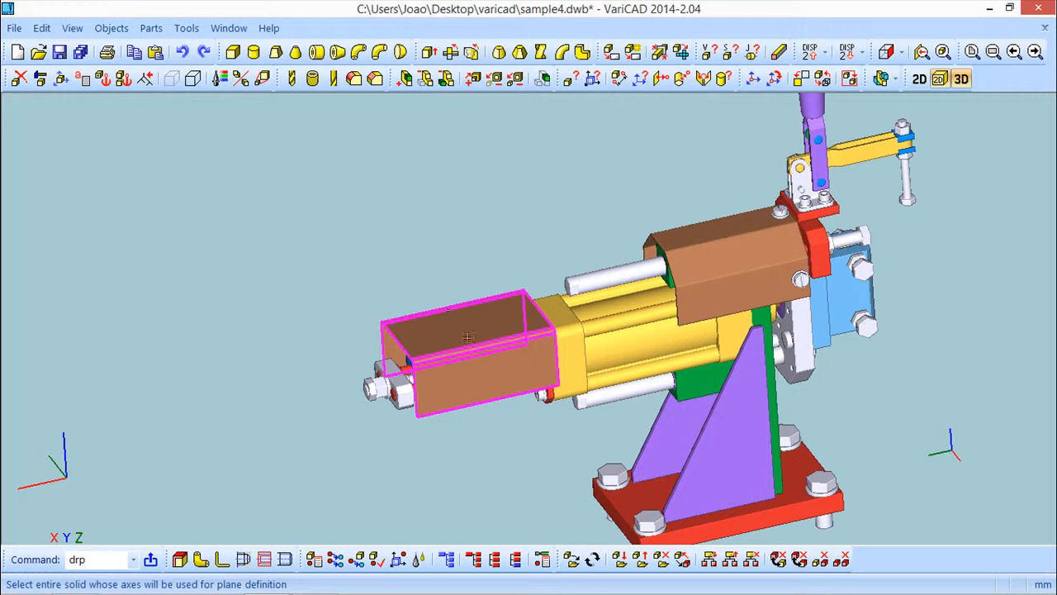
left_click(507, 306)
left_click(855, 370)
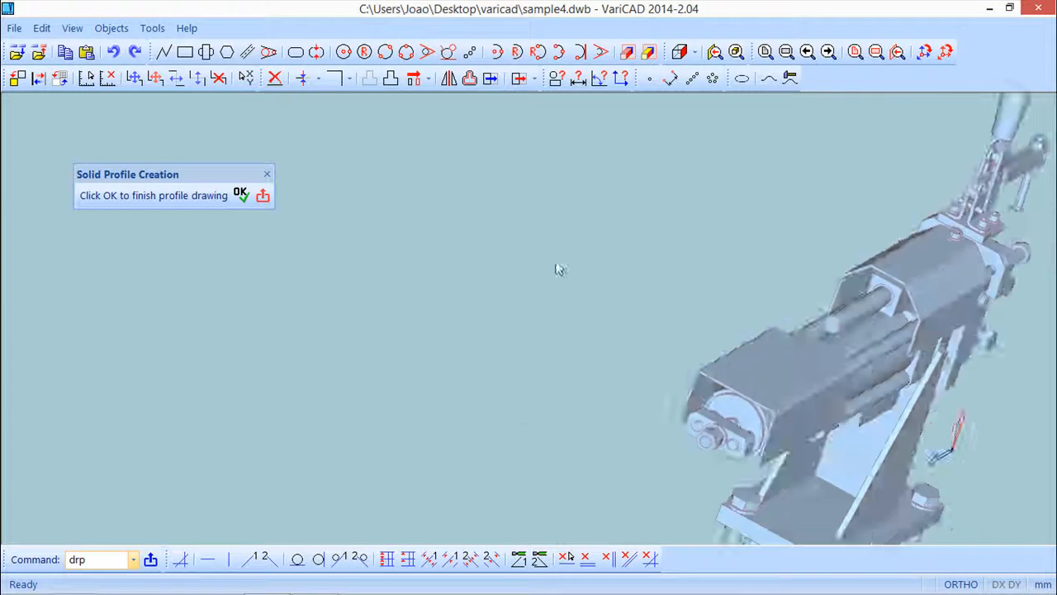
left_click(263, 196)
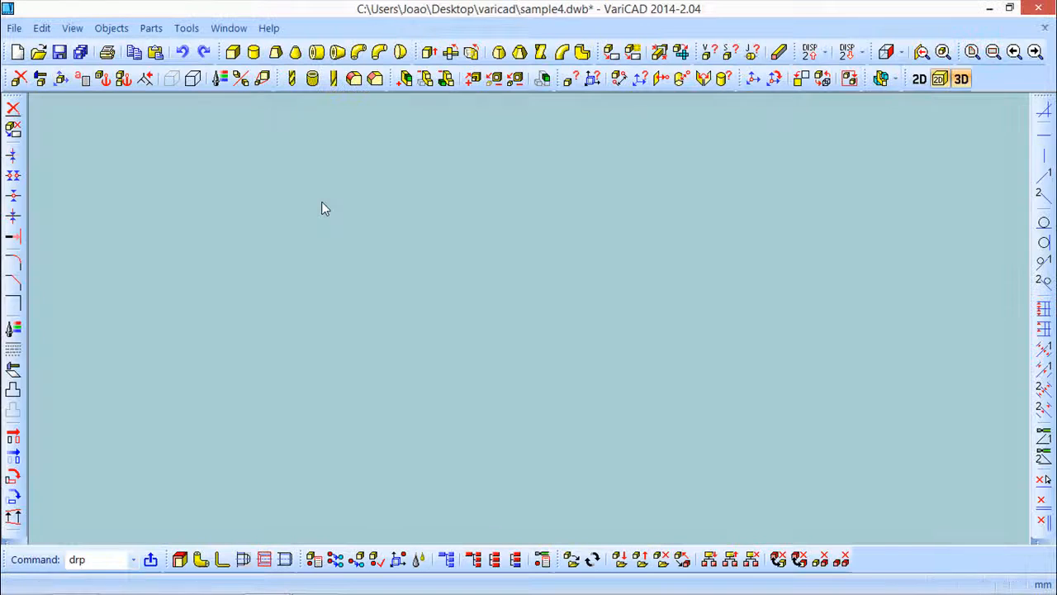
Step: Open a drawing plane through the cover's lower rear, far upper front and near lower front corners, and return to 3D without changes
left_click(941, 80)
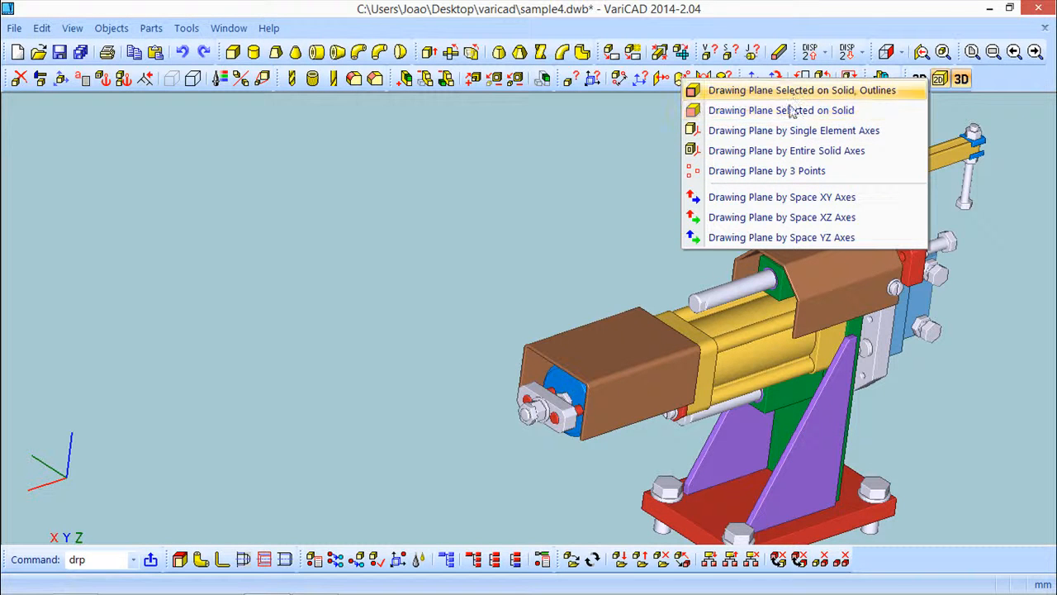
left_click(781, 174)
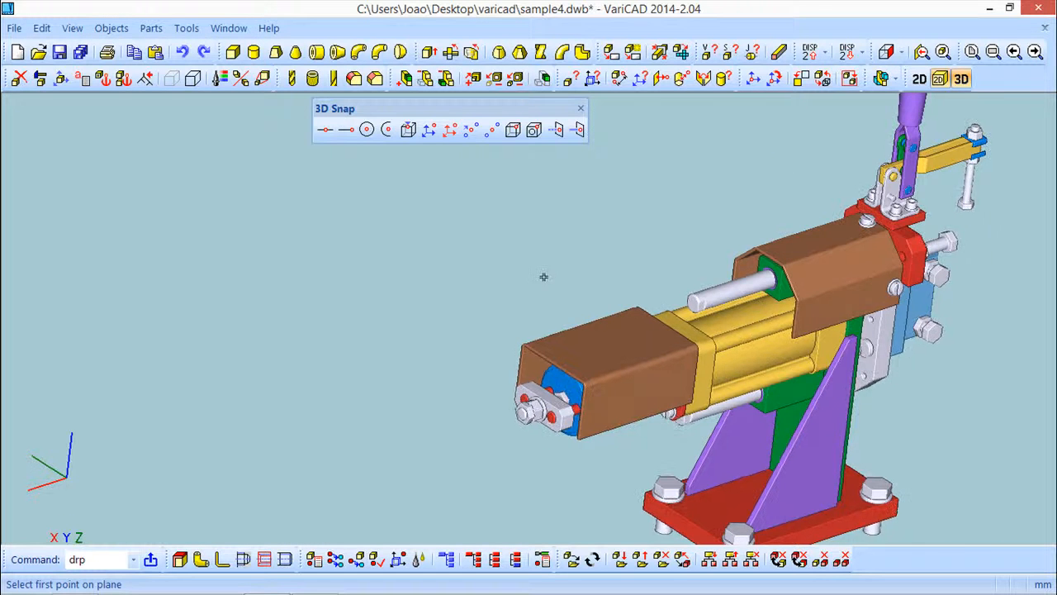
scroll(559, 395, "up", 3)
mouse_move(559, 394)
middle_mouse_down()
mouse_move(557, 375)
mouse_move(506, 366)
mouse_move(573, 404)
middle_mouse_up()
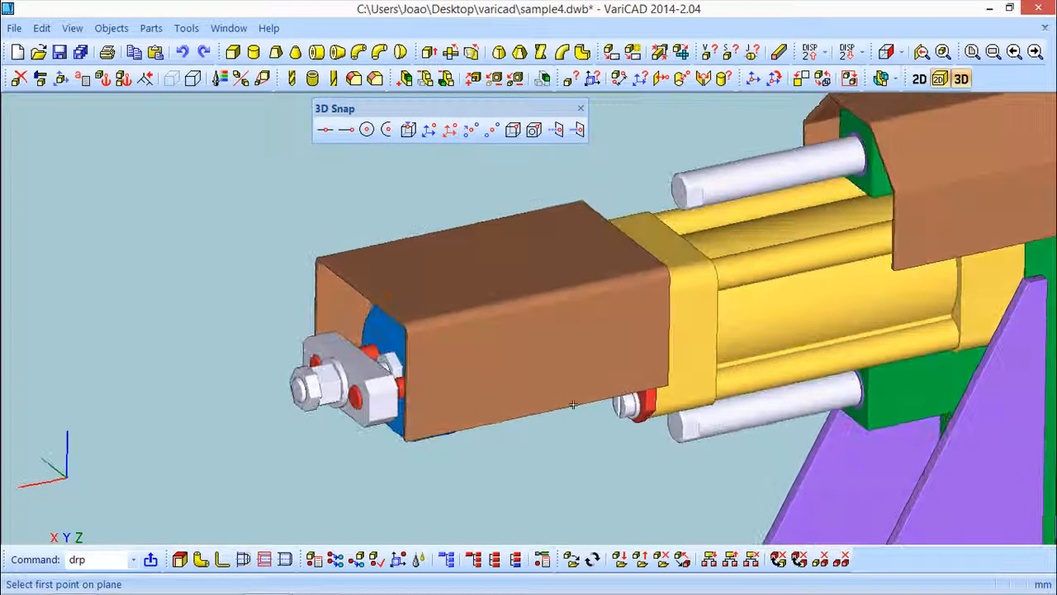
left_click(695, 280)
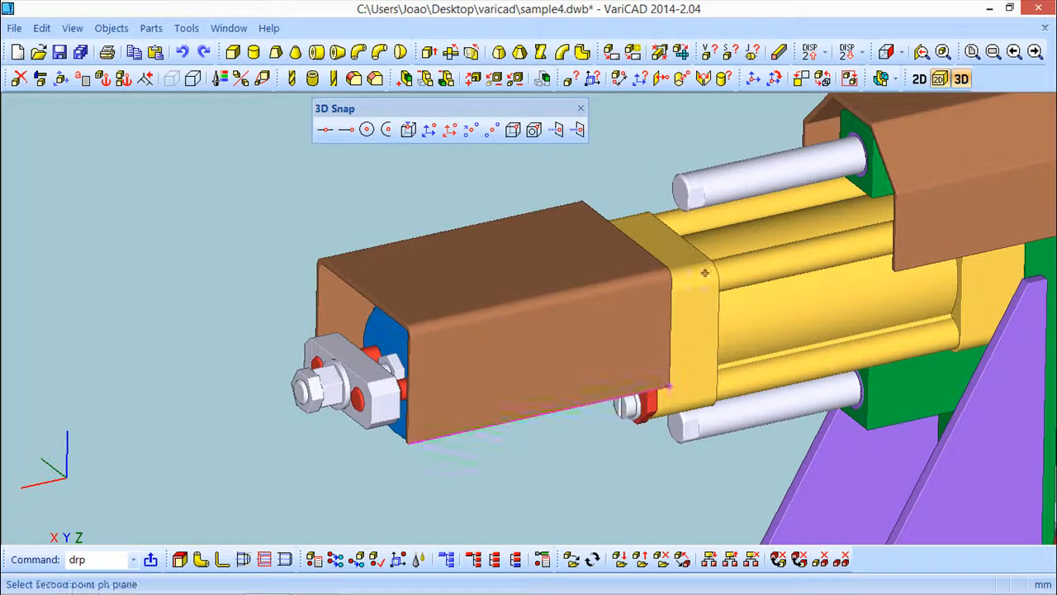
left_click(326, 257)
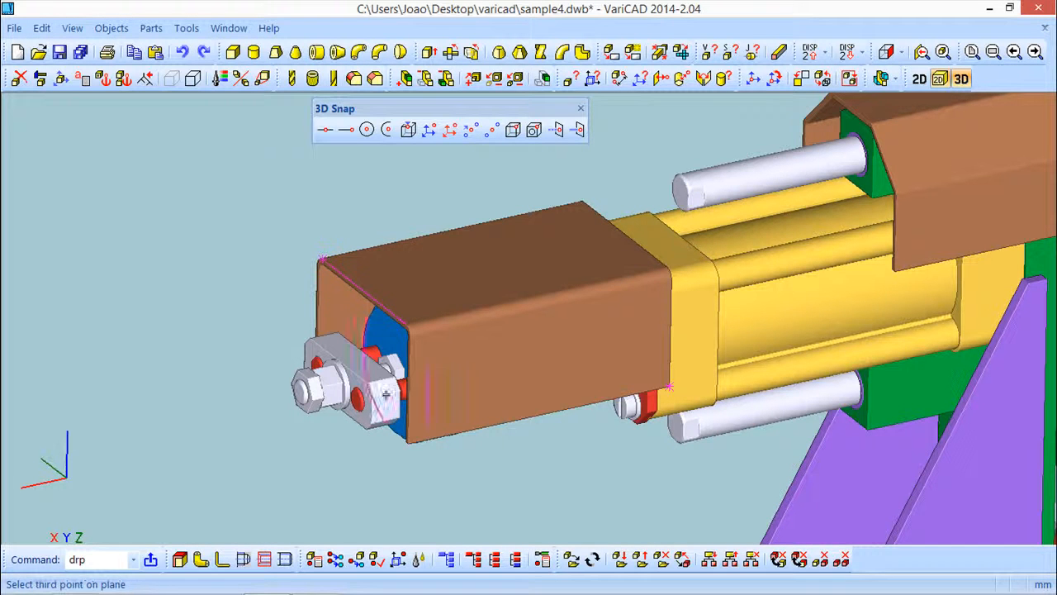
left_click(408, 442)
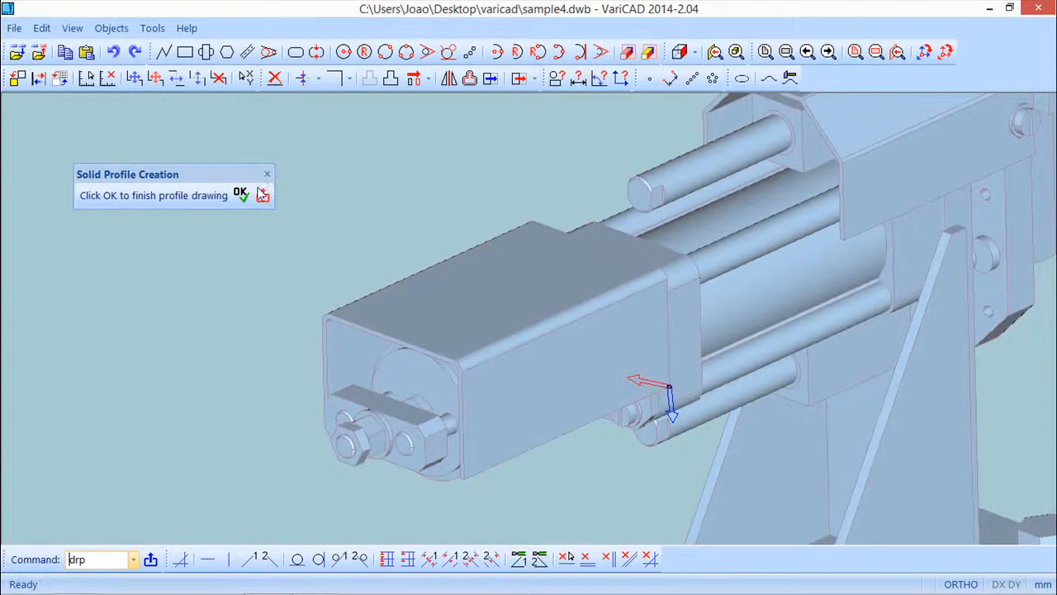
left_click(262, 193)
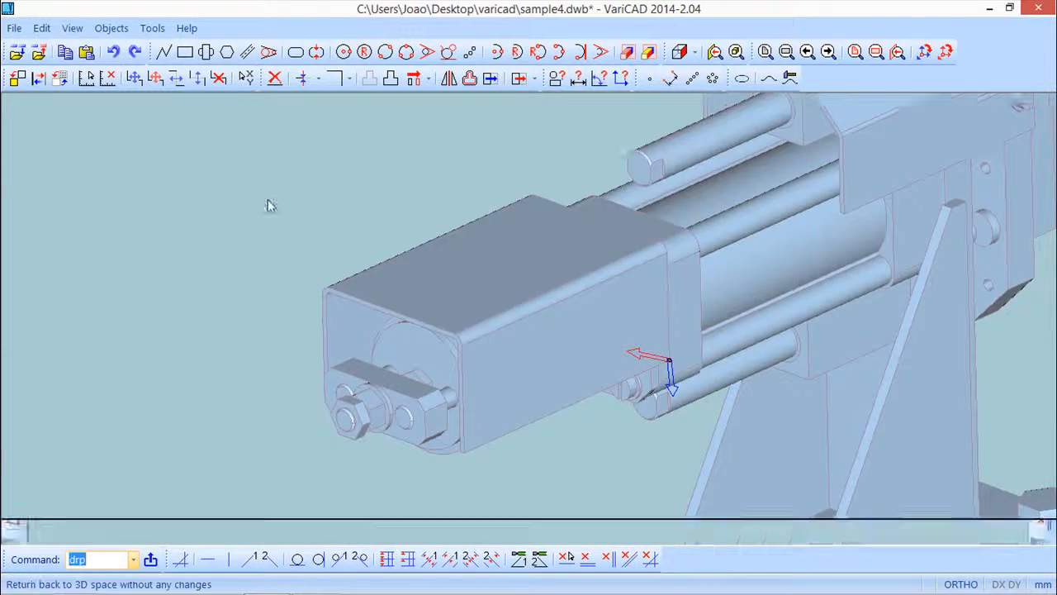
Step: Open a drawing plane by space XY axes, and return to 3D space without changes
left_click(938, 79)
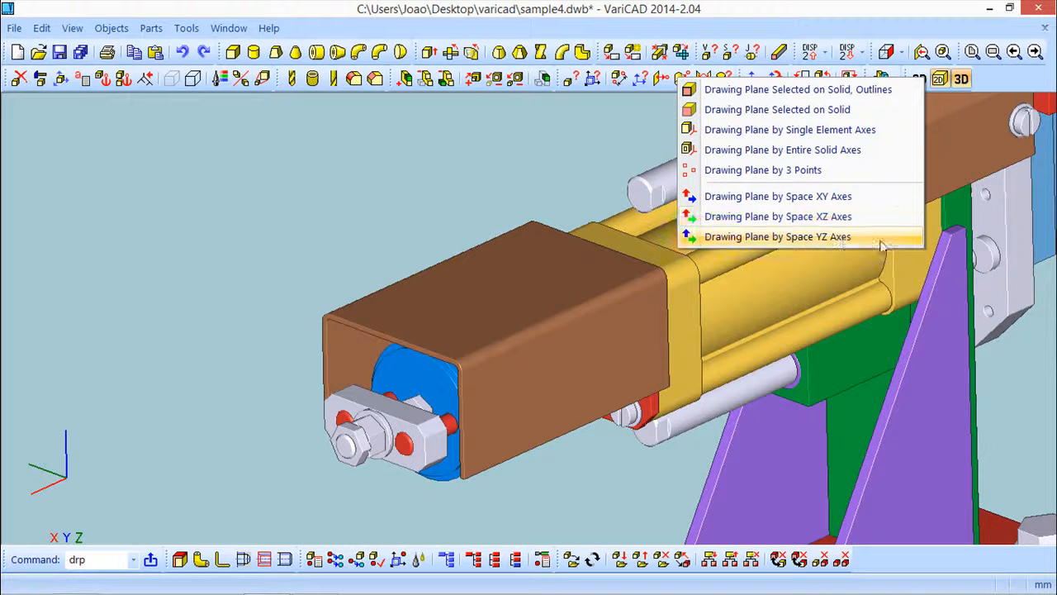
left_click(810, 195)
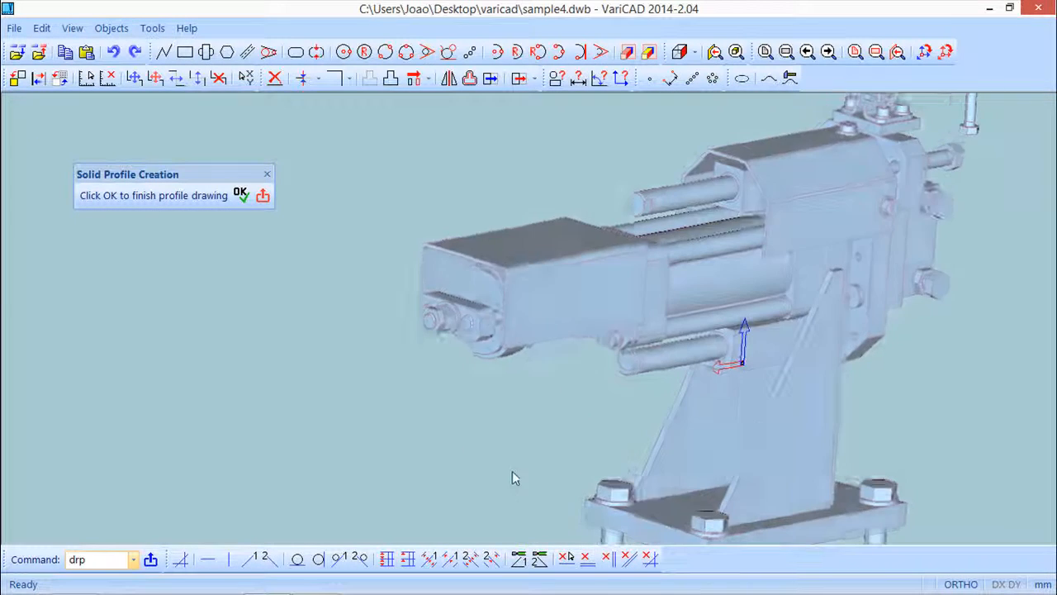
left_click(262, 197)
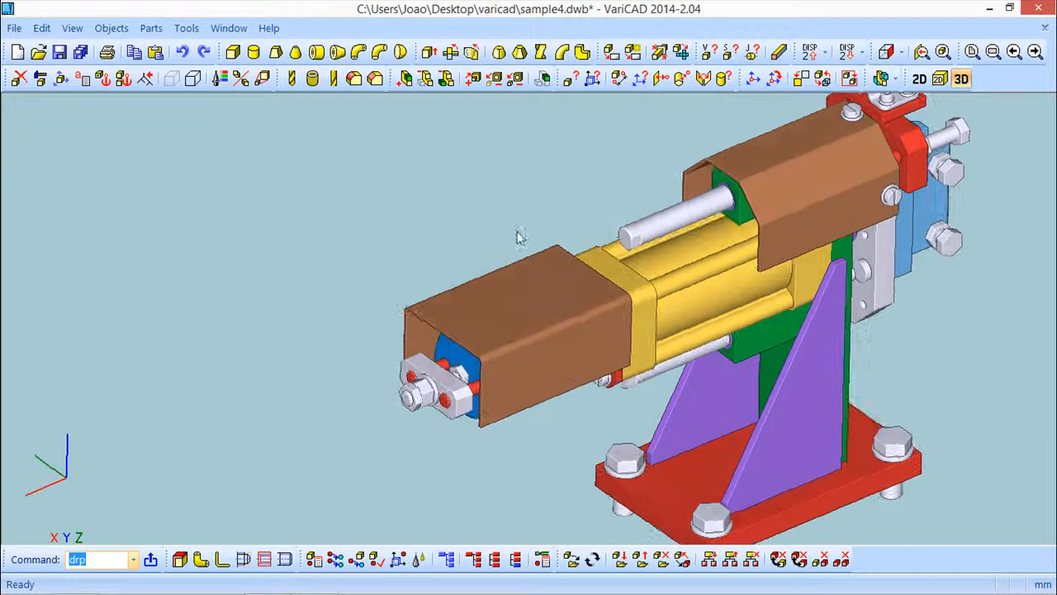
Step: Open a drawing plane through the midpoints of the brown cover's two lower side edges and the halfway point between its upper front and rear edges
left_click(944, 79)
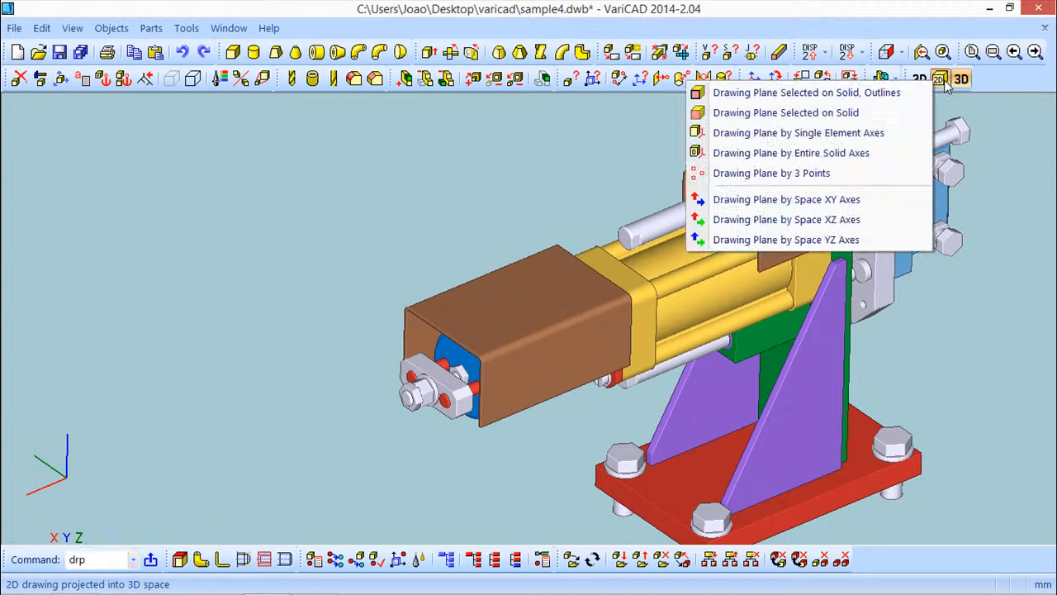
left_click(793, 176)
scroll(556, 207, "up", 5)
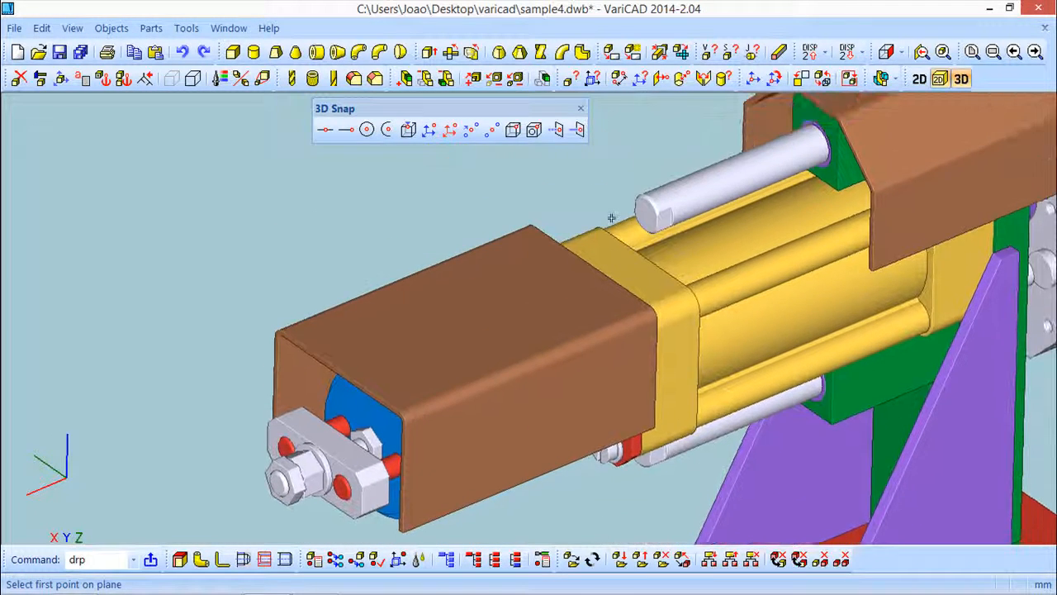
middle_click_drag(611, 219, 612, 178)
middle_click_drag(613, 240, 603, 207)
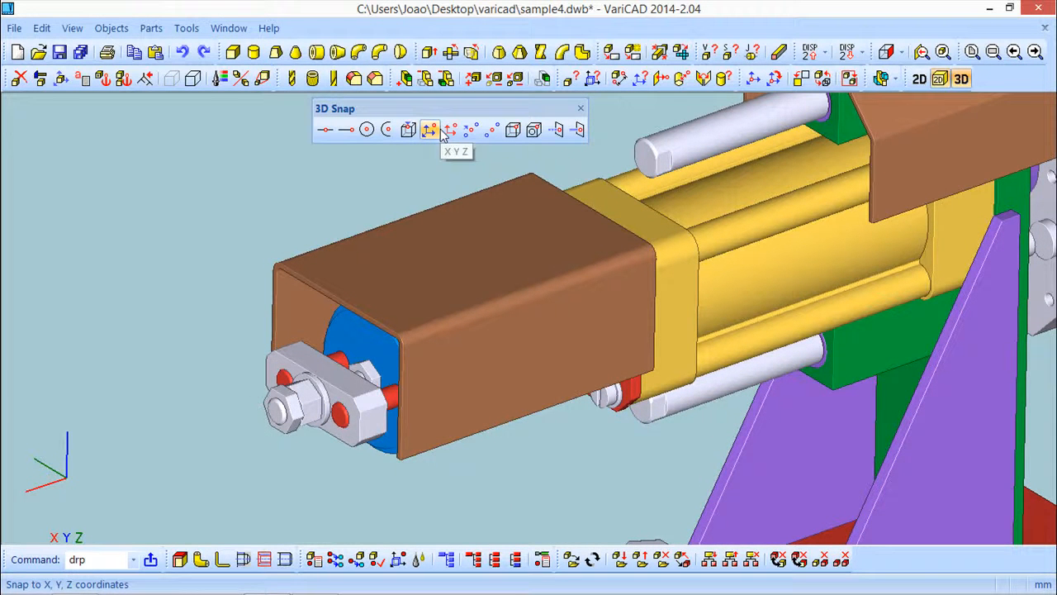
left_click(528, 413)
middle_click_drag(559, 449, 755, 297)
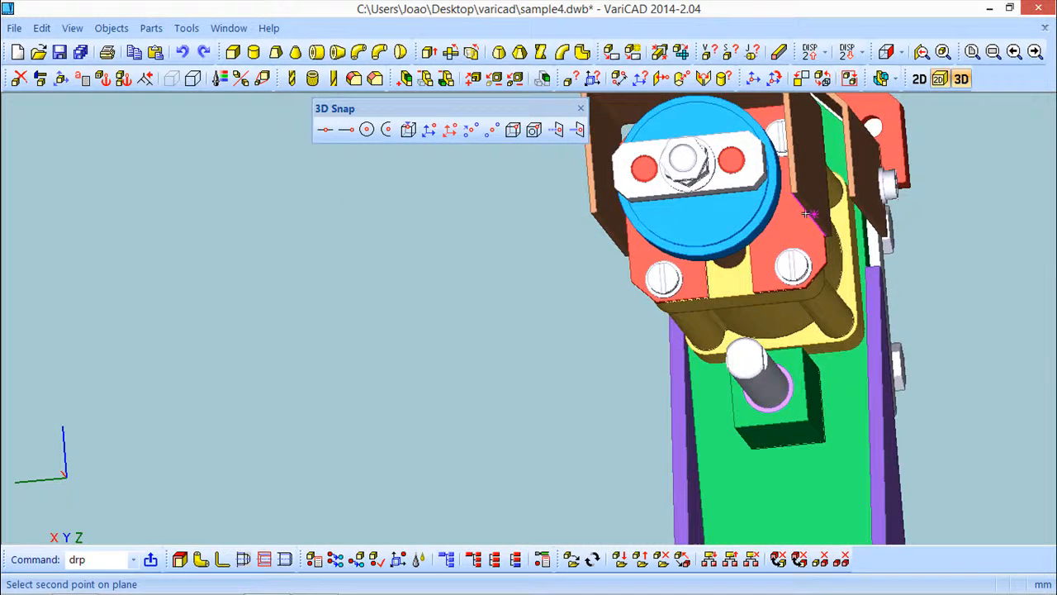
left_click(812, 214)
middle_click_drag(812, 214, 605, 227)
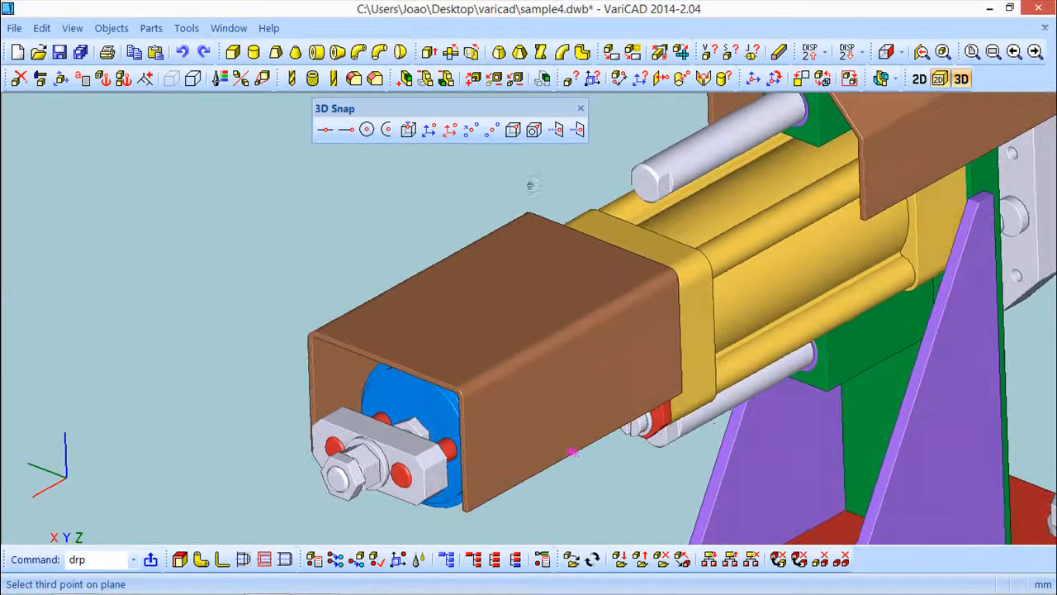
left_click(492, 132)
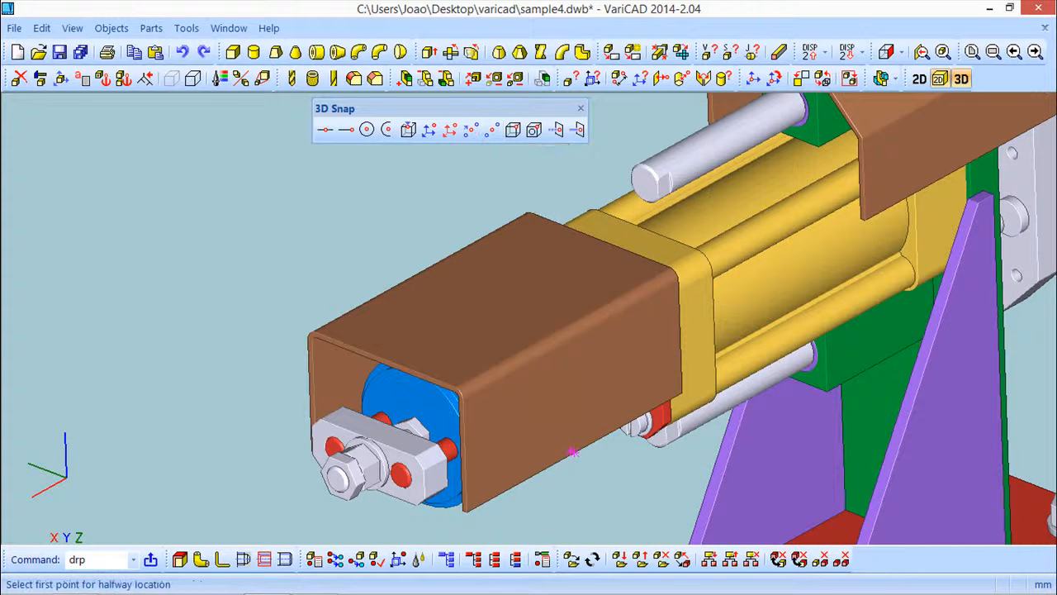
left_click(387, 361)
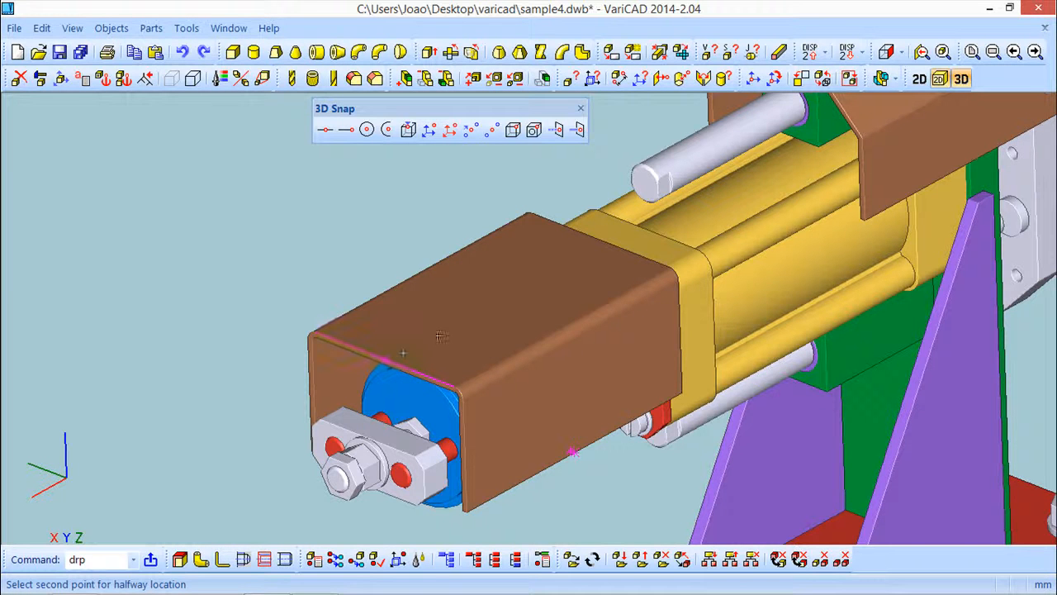
left_click(600, 236)
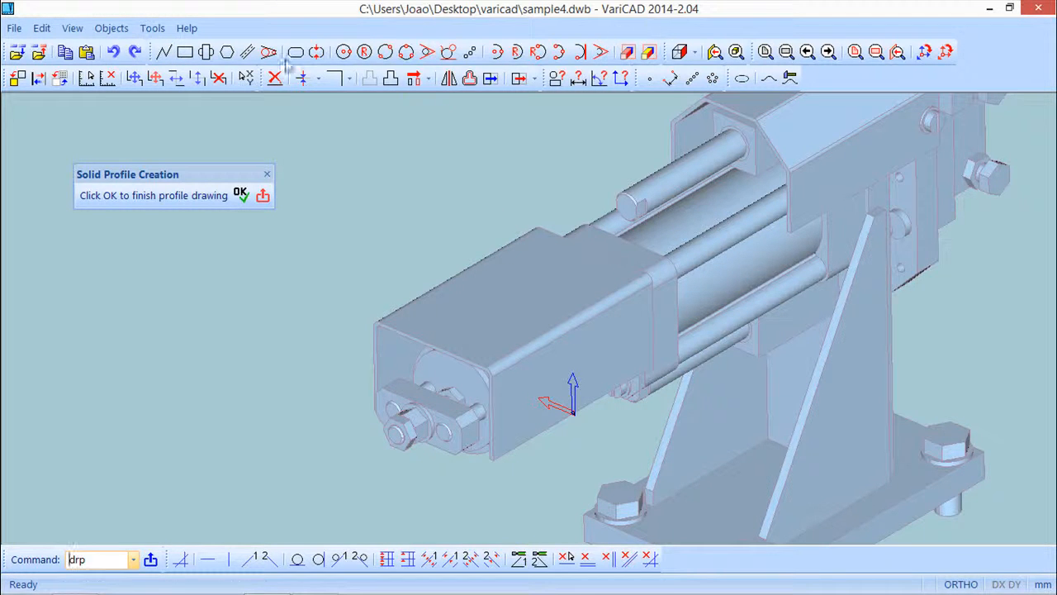
Step: Switch the assembly behind the drawing plane between wireframe and shaded display, and leave it shaded
mouse_move(702, 218)
middle_mouse_down()
mouse_move(798, 201)
mouse_move(713, 206)
mouse_move(710, 228)
mouse_move(705, 219)
middle_mouse_up()
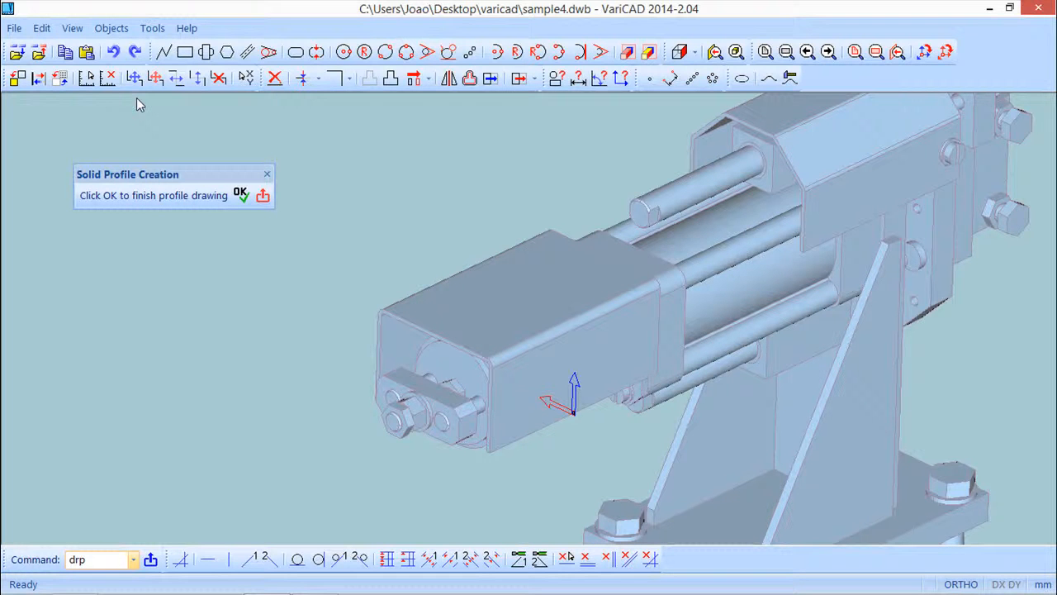
left_click(18, 82)
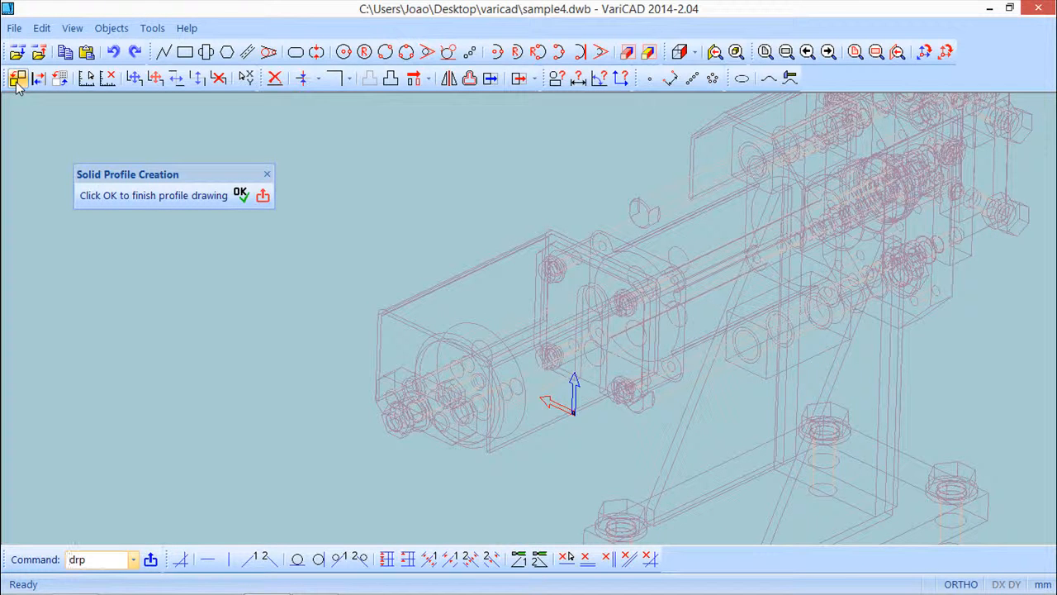
left_click(18, 83)
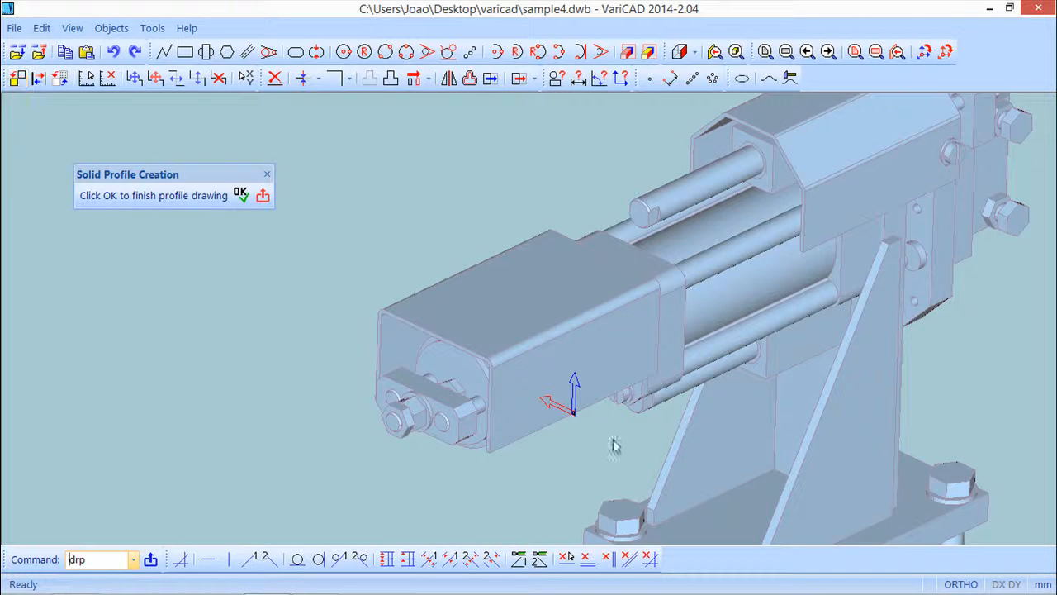
middle_click_drag(660, 419, 634, 385)
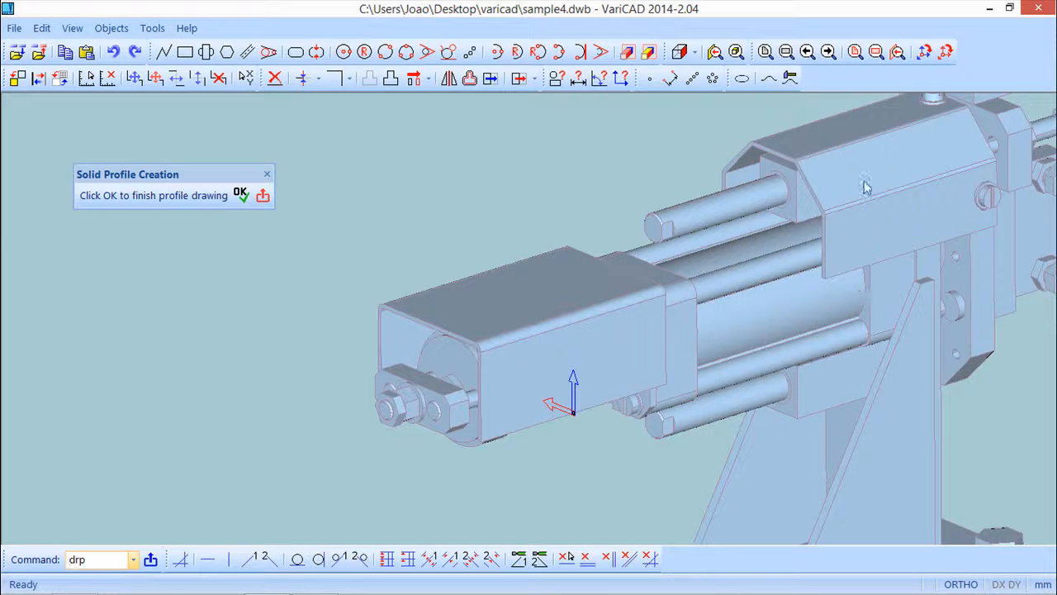
middle_click_drag(669, 376, 707, 403)
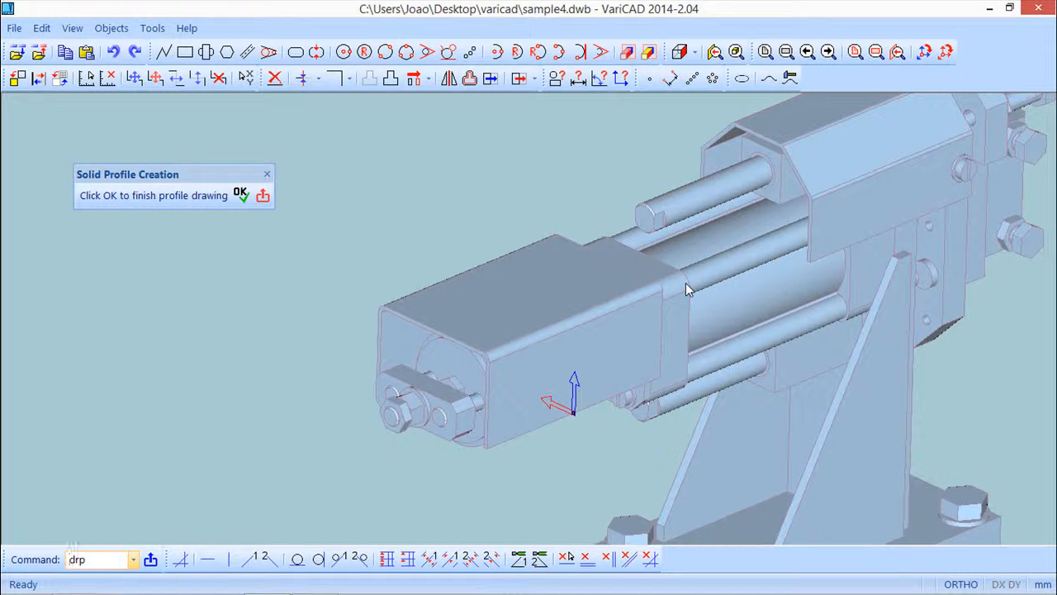
middle_click_drag(752, 303, 694, 300)
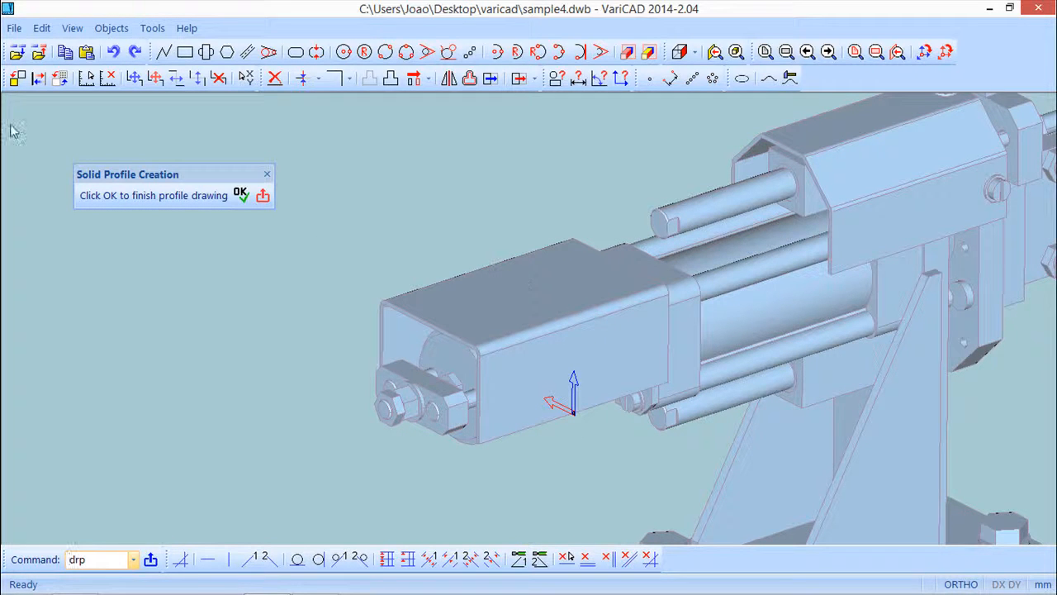
left_click(17, 79)
left_click(17, 79)
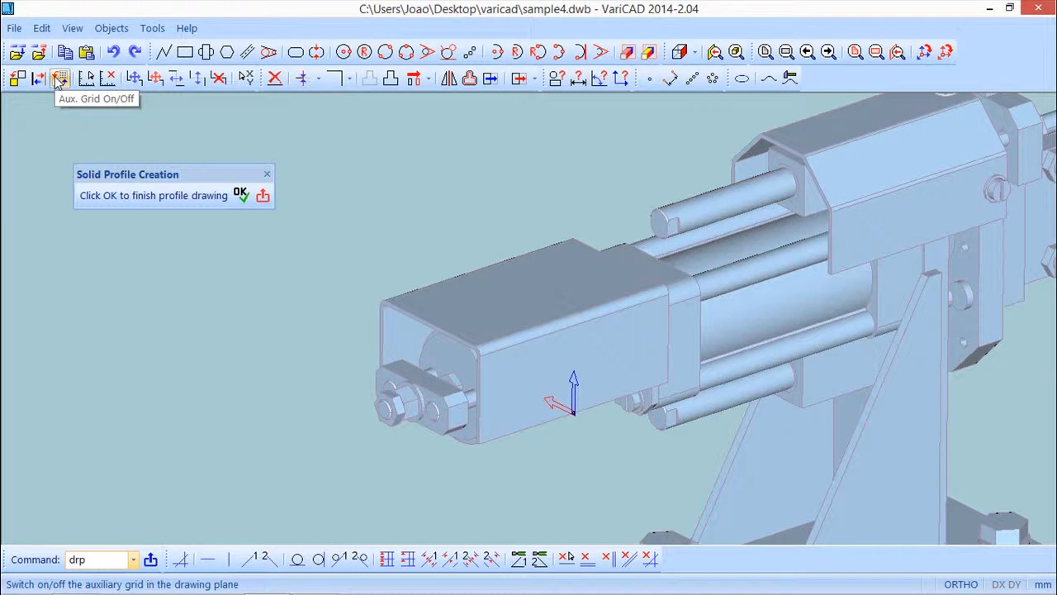
mouse_move(566, 428)
middle_mouse_down()
mouse_move(736, 394)
mouse_move(824, 394)
mouse_move(812, 380)
mouse_move(595, 401)
mouse_move(517, 397)
mouse_move(559, 403)
mouse_move(545, 428)
middle_mouse_up()
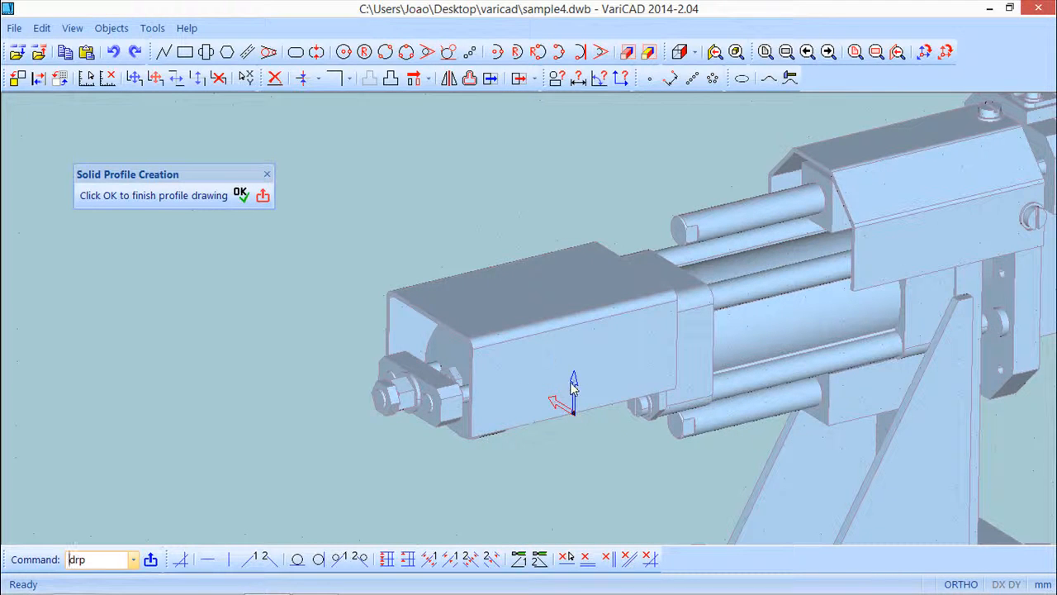
Step: Create 2D section outlines from the intersection of the whole cover solid with the drawing plane
left_click(39, 80)
left_click(629, 52)
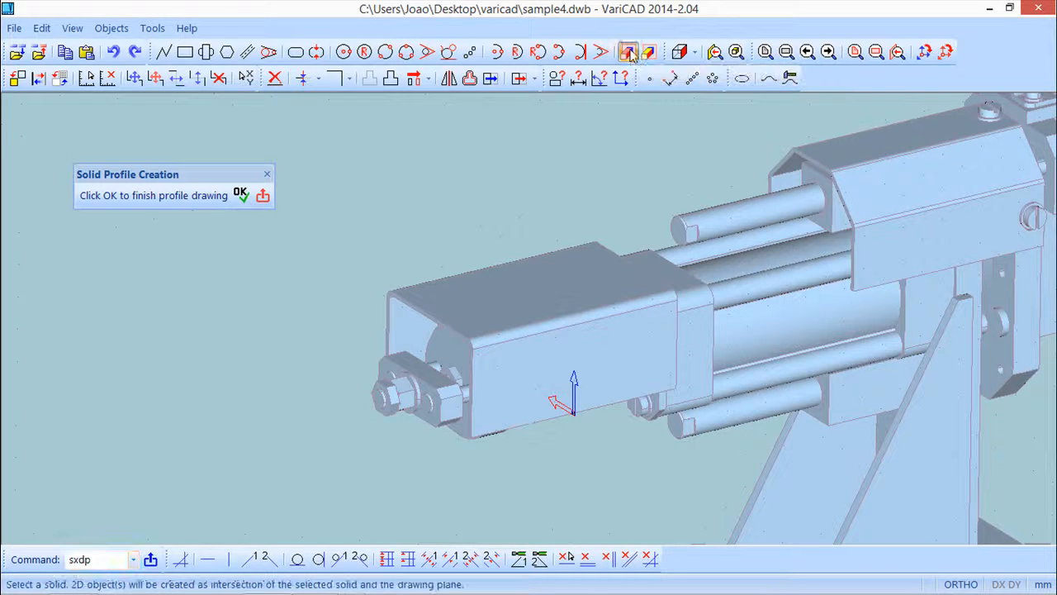
left_click(545, 335)
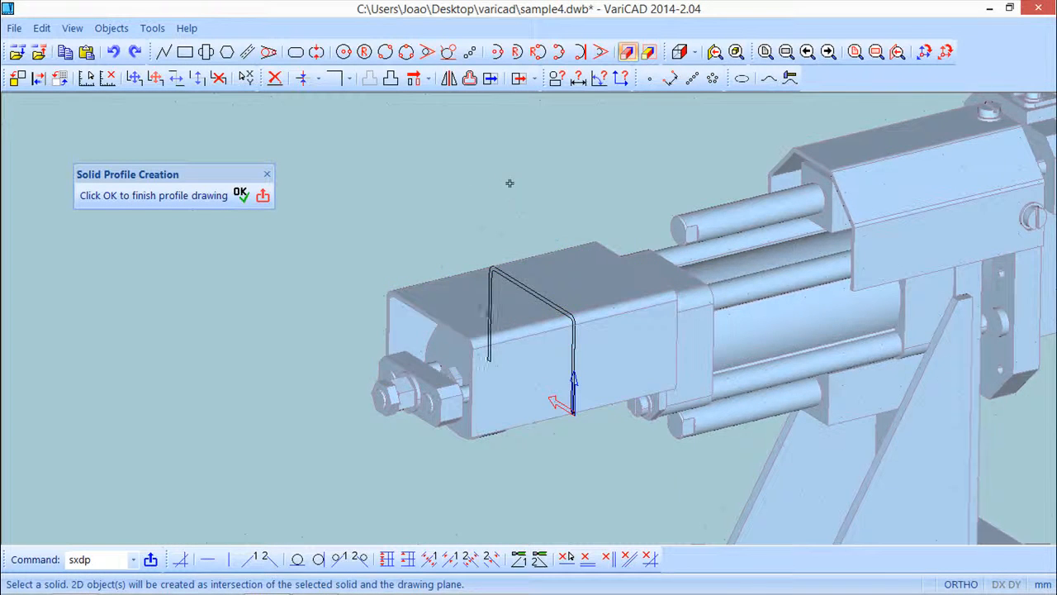
middle_click_drag(498, 182, 538, 189)
scroll(536, 207, "up", 3)
middle_click_drag(613, 324, 588, 251)
middle_click_drag(619, 282, 660, 307)
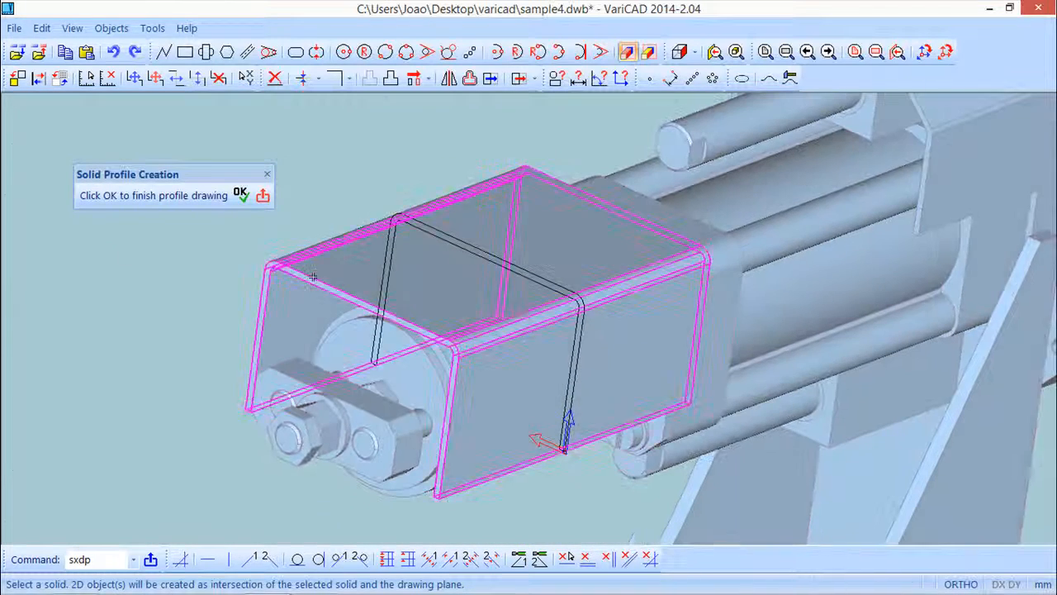
Step: Toggle the 2D outlines between thick and thin display, and leave them thick
left_click(39, 80)
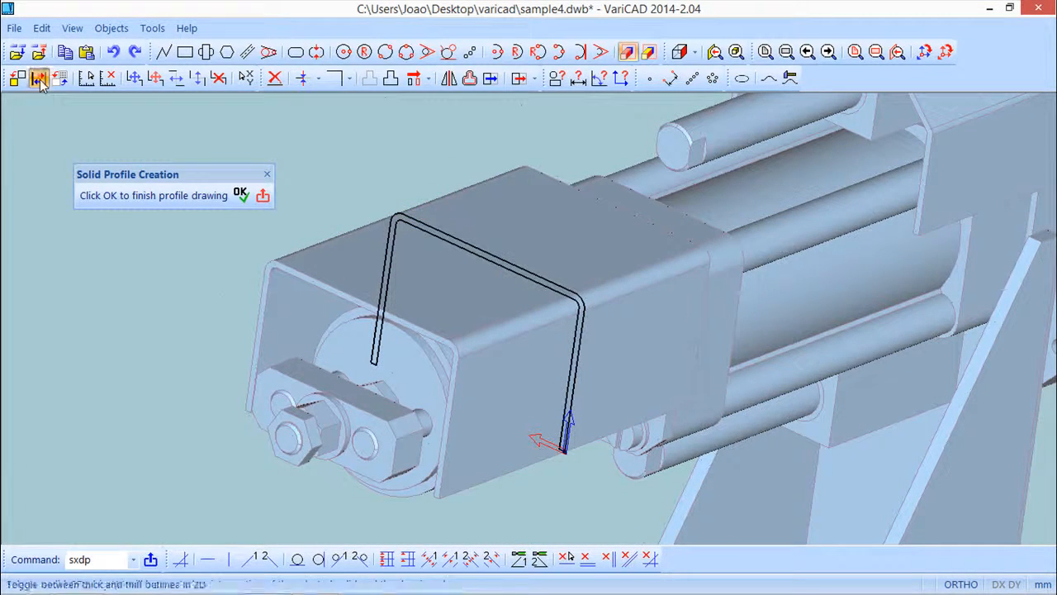
left_click(39, 80)
left_click(38, 80)
middle_click_drag(629, 360, 628, 293)
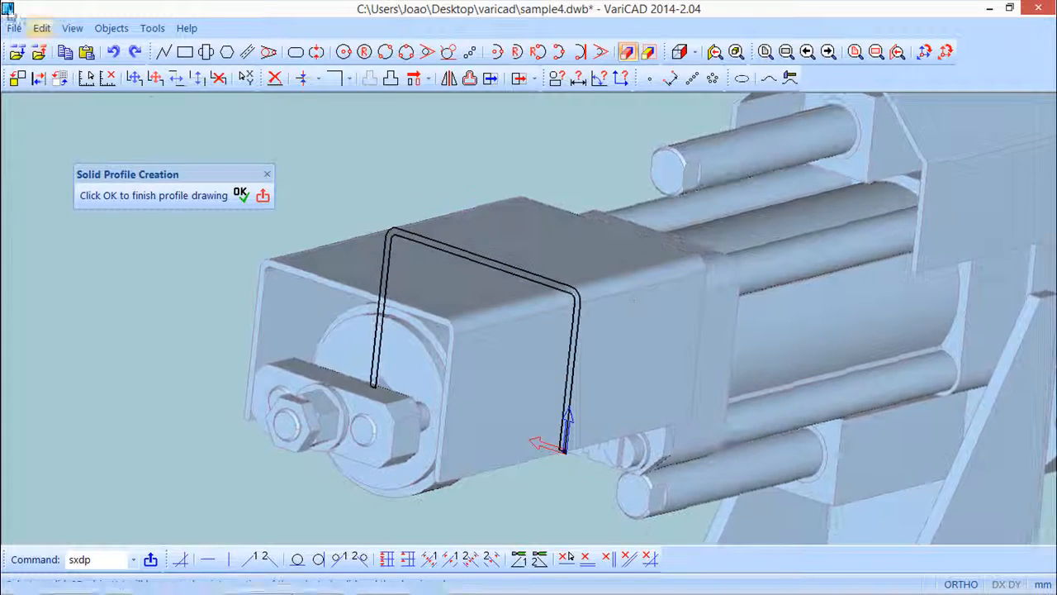
Step: Undo the cover's section outline, and create the intersection line of only the cover's near side face with the drawing plane
left_click(114, 52)
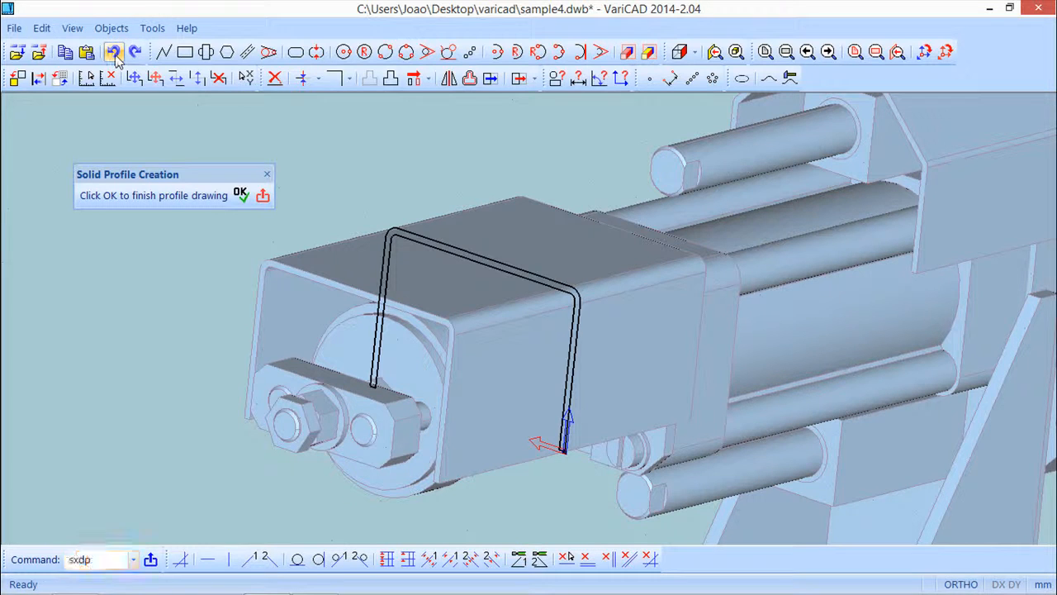
left_click(114, 52)
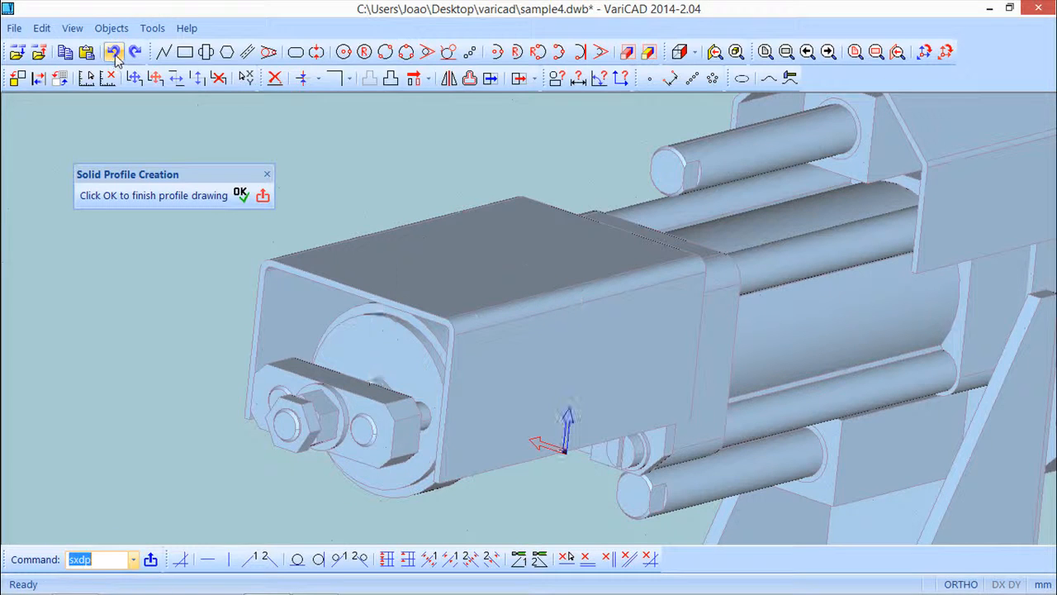
left_click(649, 53)
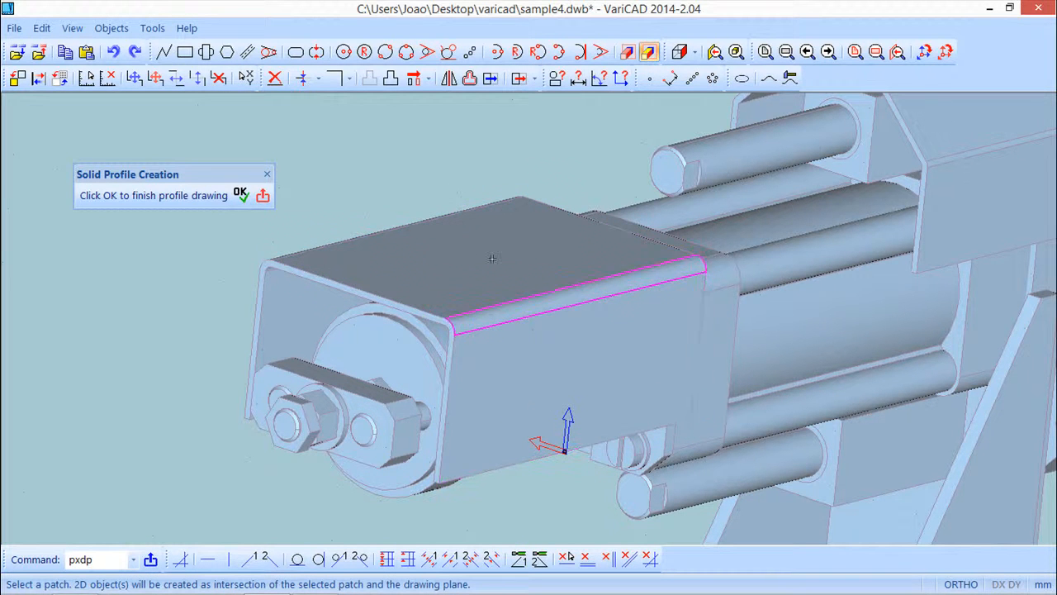
left_click(570, 376)
middle_click_drag(830, 460, 831, 507)
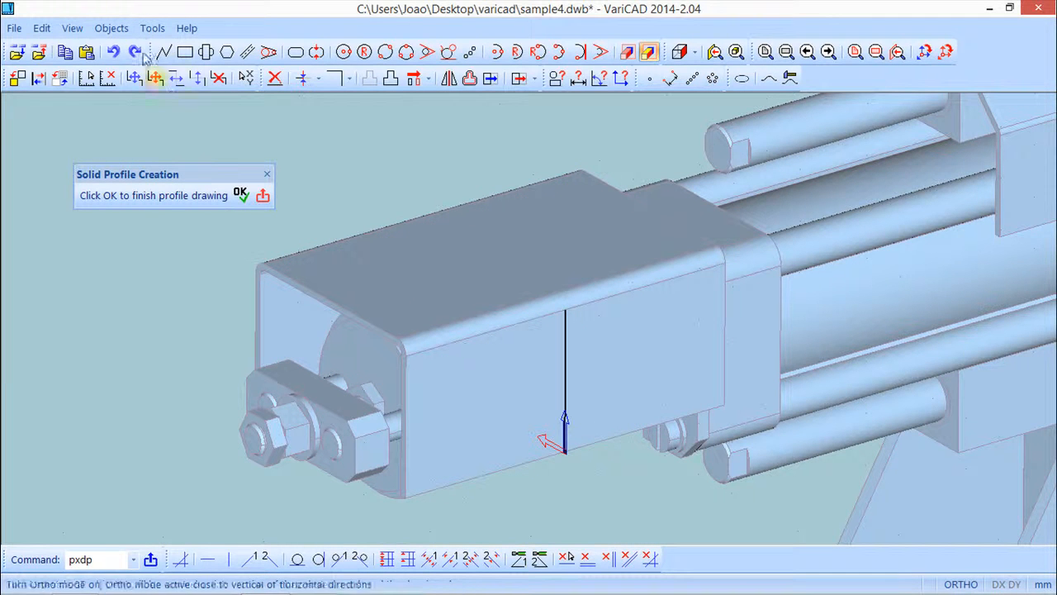
Step: Undo the side face's intersection line, and create the section outline of the whole cover solid in the drawing plane
left_click(113, 52)
left_click(113, 55)
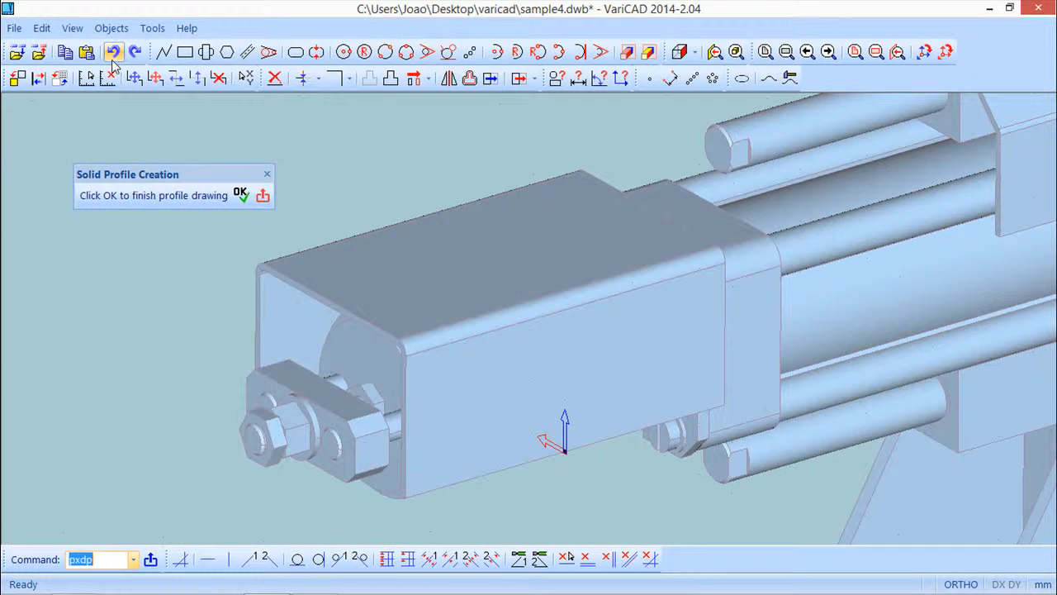
left_click(628, 53)
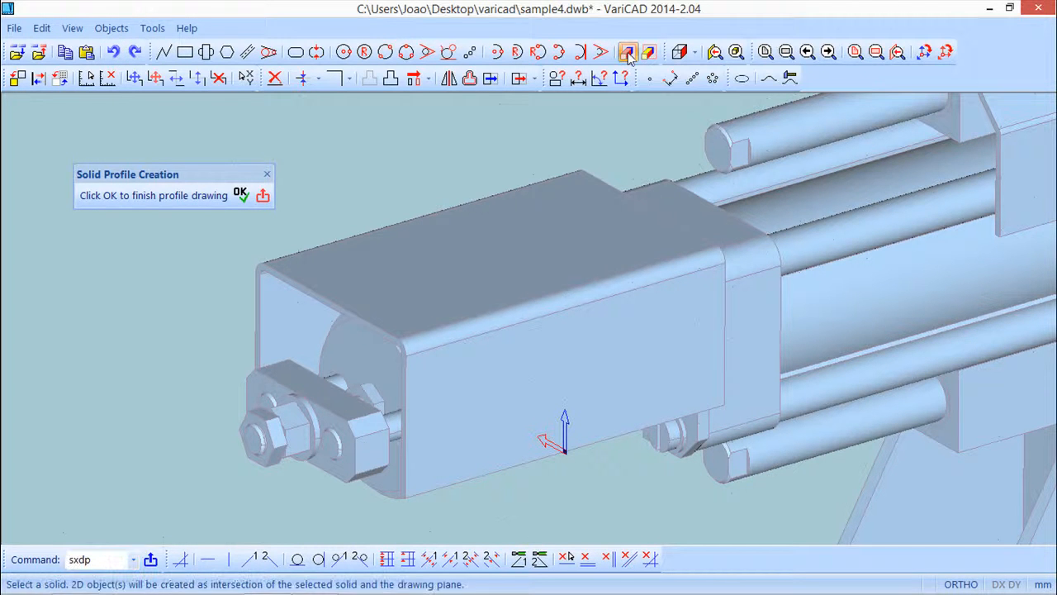
left_click(514, 240)
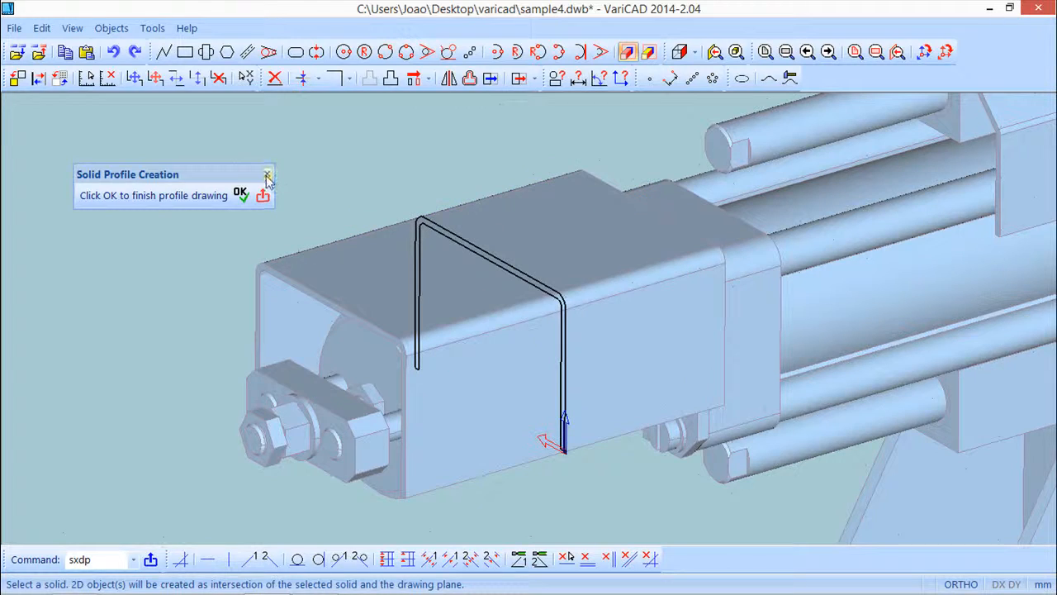
Step: Offset the outer near vertical line and near corner arc of the cover's section outline outward by 1 mm, as single segments
middle_click_drag(690, 326, 785, 344)
scroll(600, 358, "up", 1)
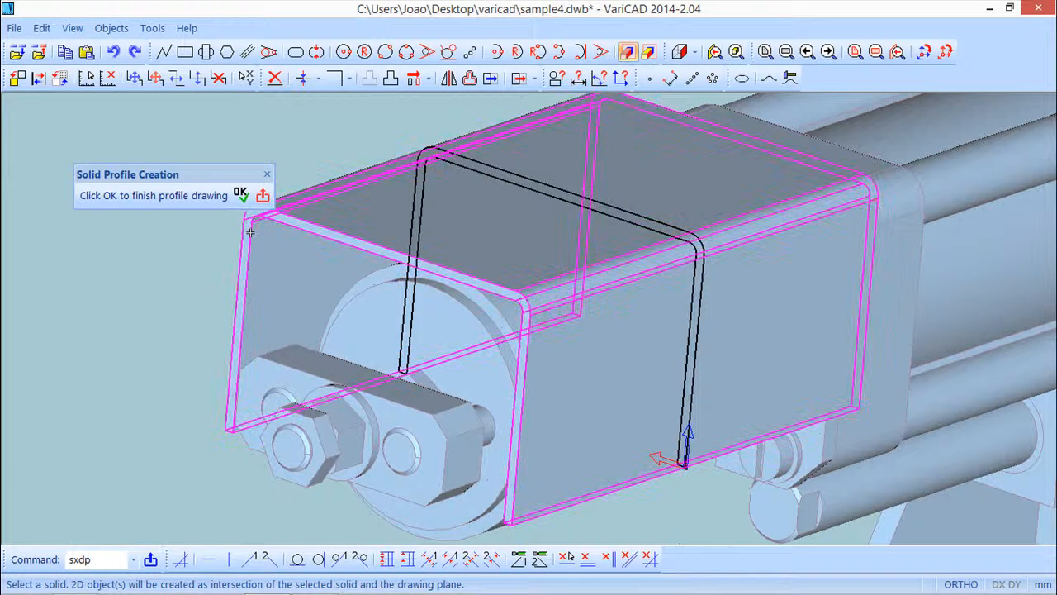
left_click(469, 78)
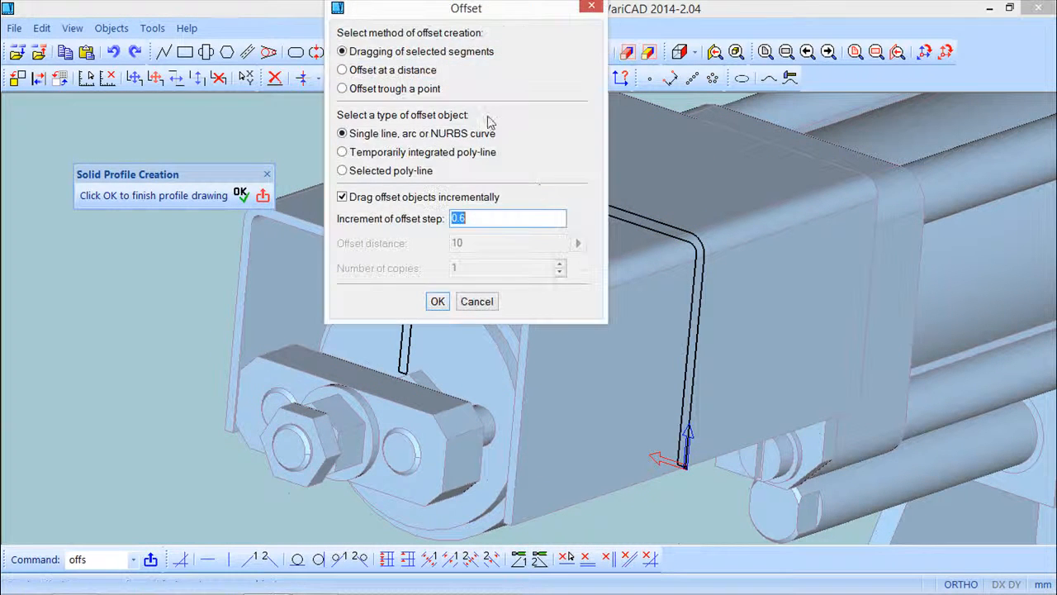
left_click(350, 71)
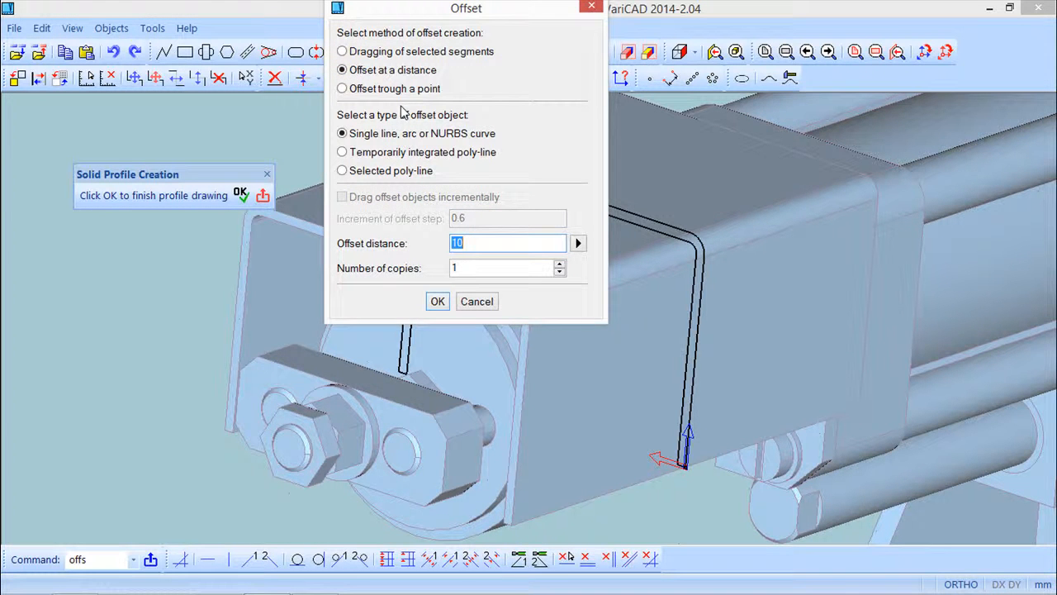
type("1")
key("Return")
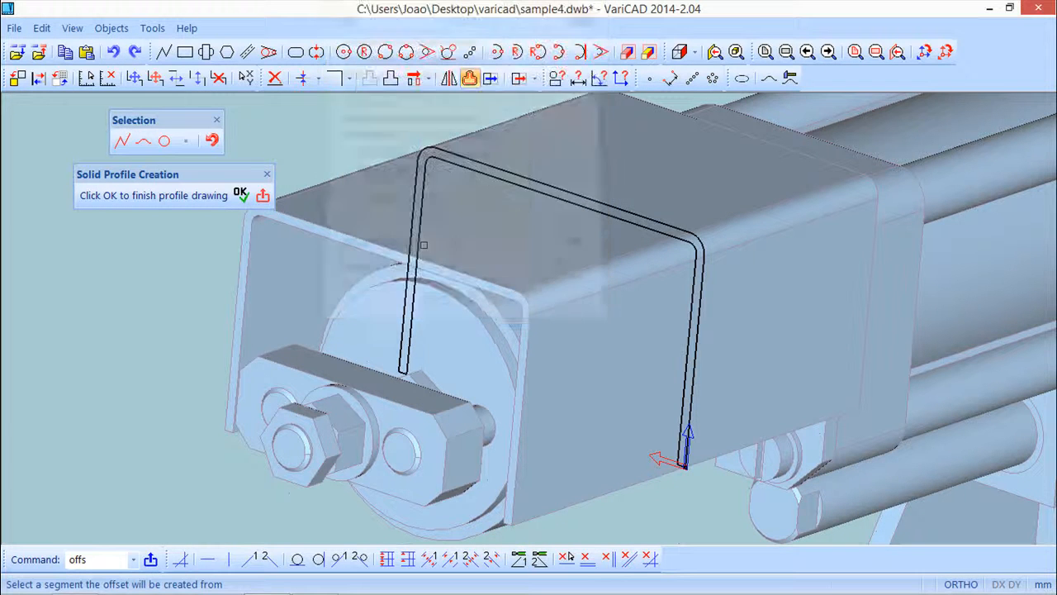
left_click(693, 409)
left_click(771, 443)
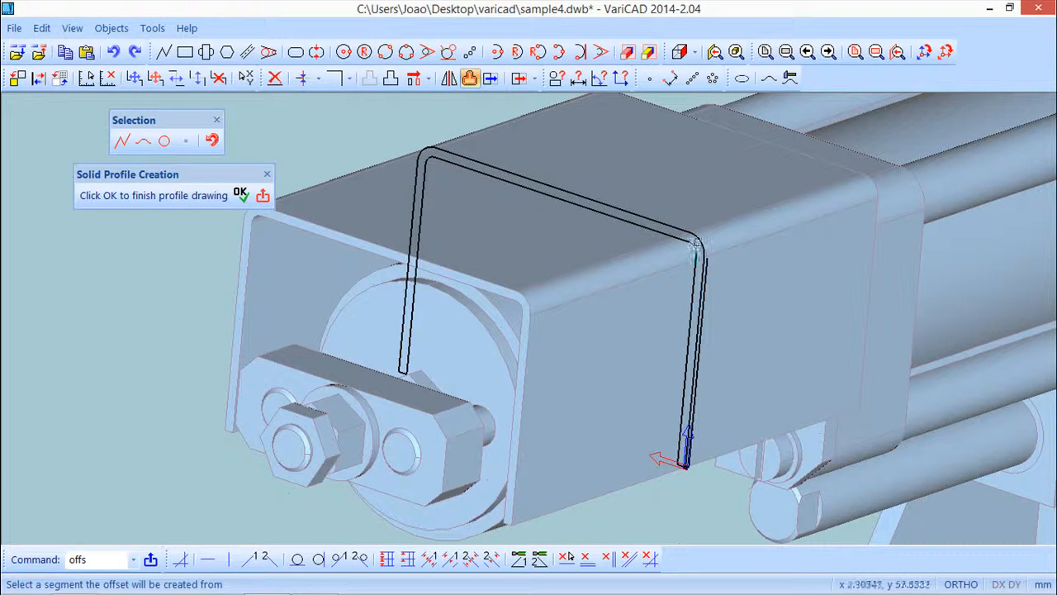
left_click(699, 239)
left_click(702, 233)
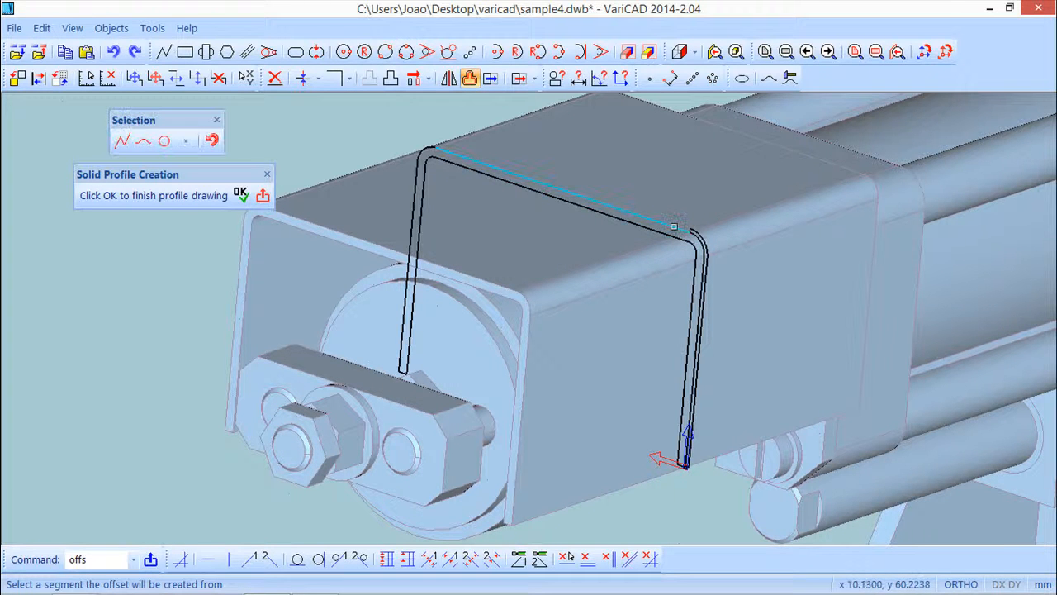
Step: Offset the outer top line, far corner arc and far vertical line of the section outline outward by 1 mm
left_click(675, 224)
left_click(676, 191)
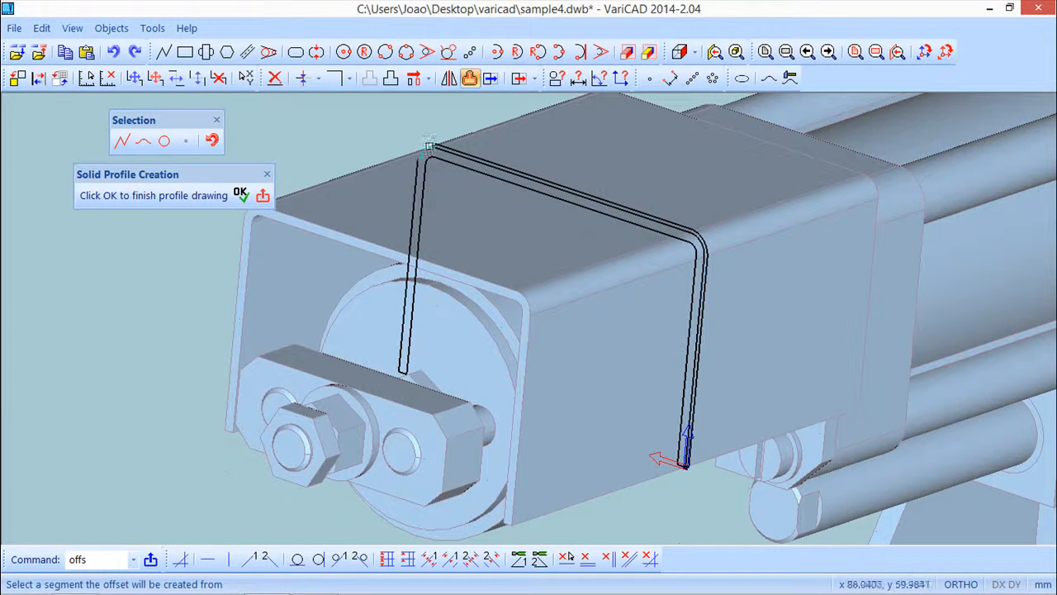
left_click(425, 146)
left_click(415, 130)
left_click(415, 229)
left_click(375, 217)
scroll(500, 394, "up", 2)
scroll(484, 338, "up", 2)
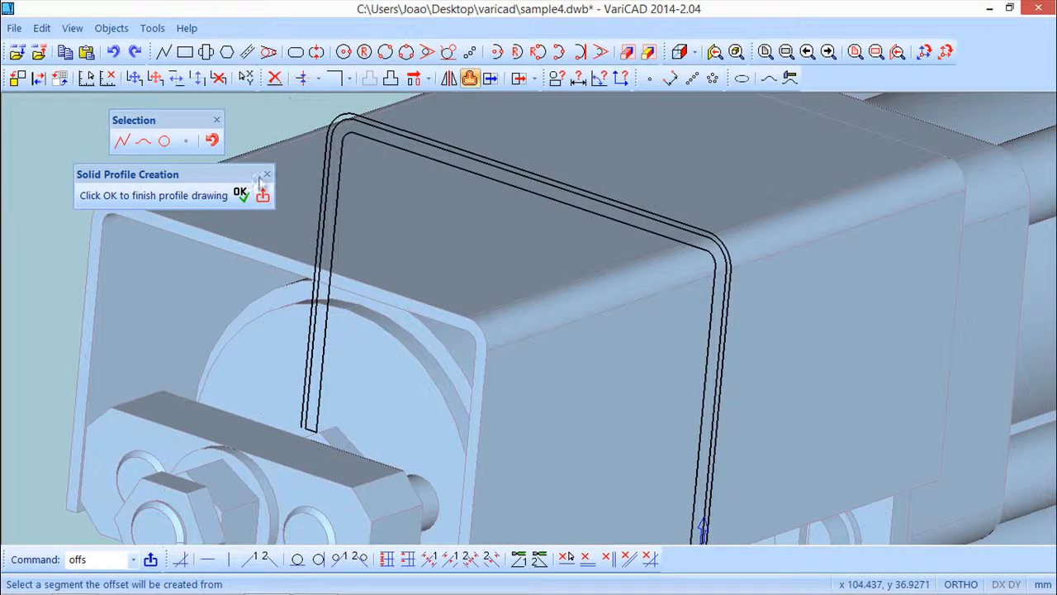
key("Escape")
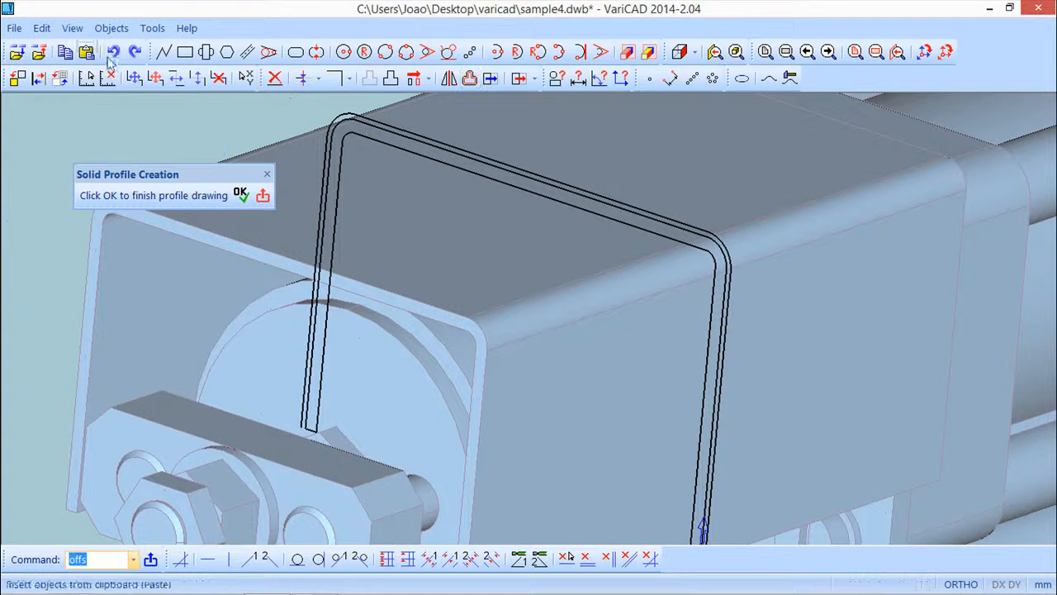
Step: Delete the section outline's inner contour together with the short closing lines at both of its ends
left_click(276, 78)
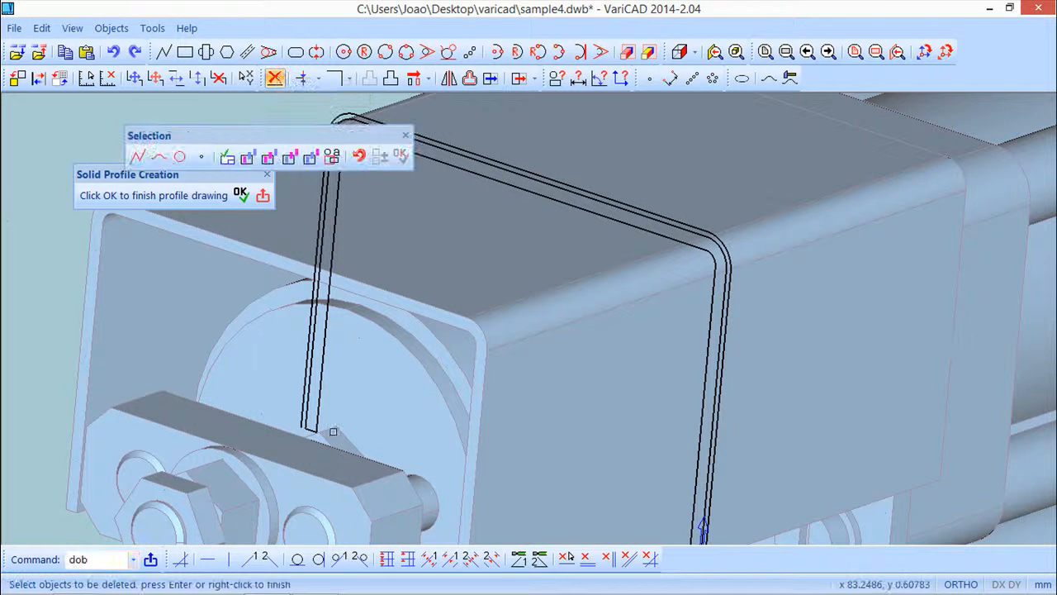
left_click(313, 428)
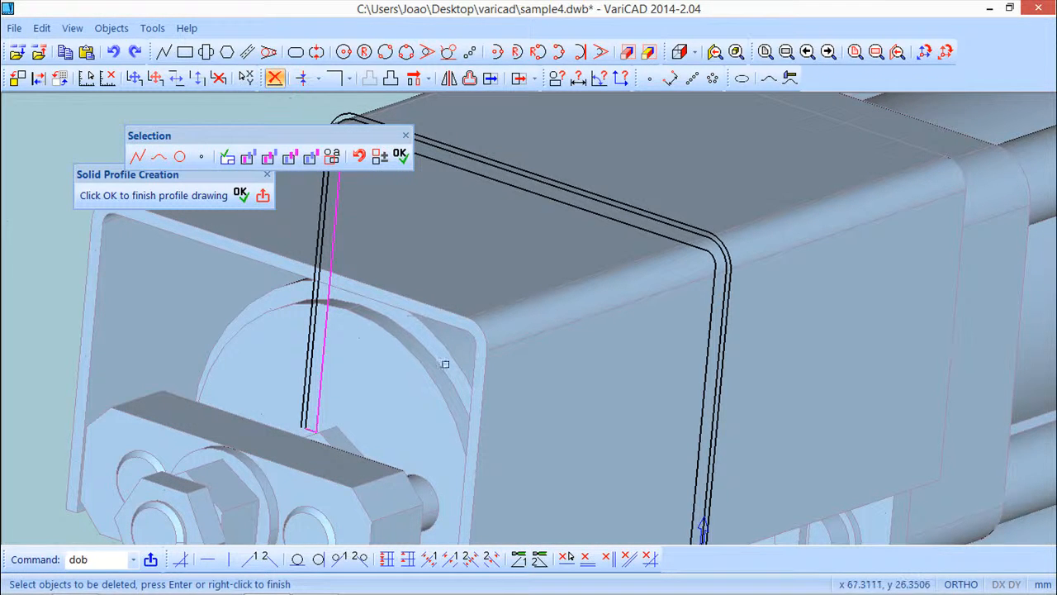
middle_click_drag(422, 288, 473, 392)
left_click(433, 249)
middle_click_drag(856, 442, 701, 199)
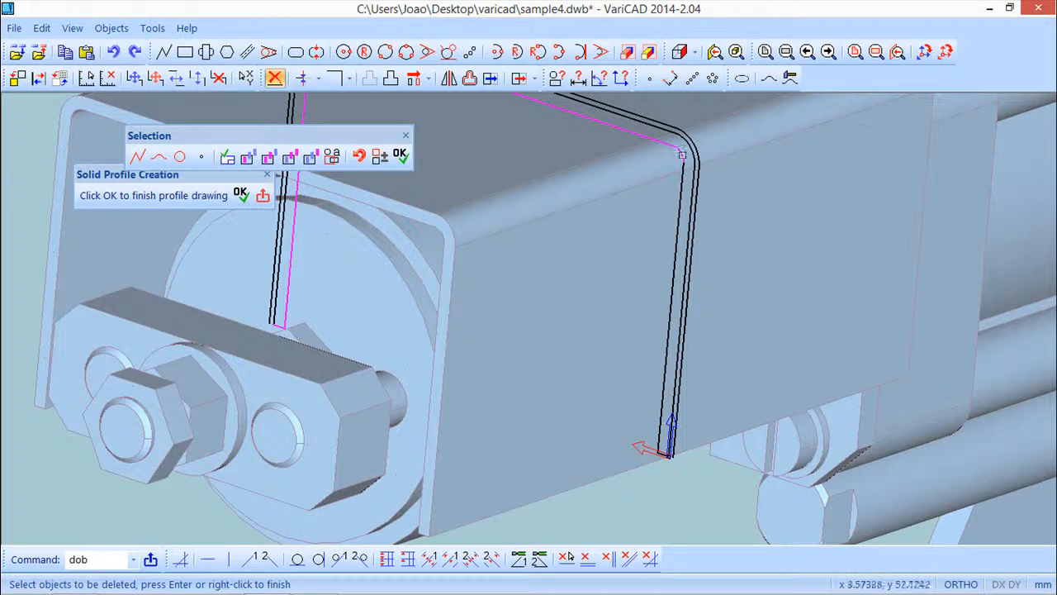
left_click(684, 304)
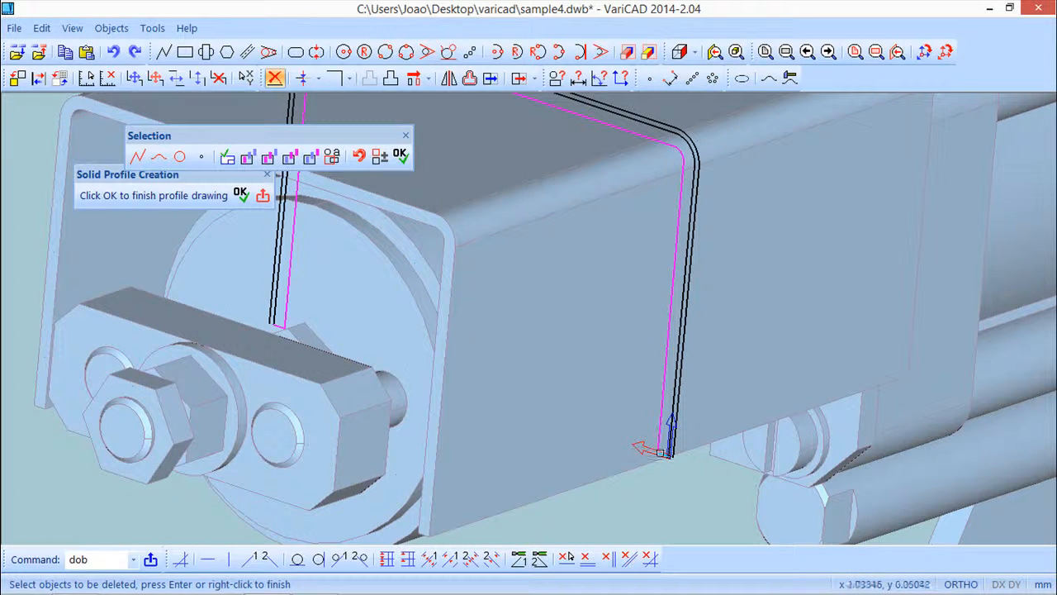
middle_click_drag(765, 455, 696, 466)
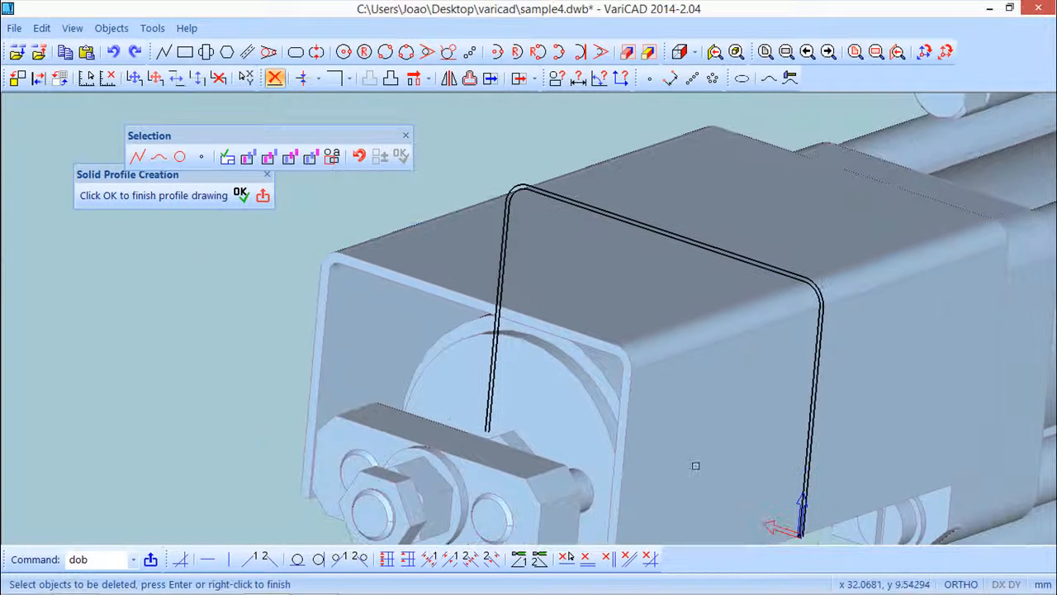
left_click(408, 137)
Step: Offset the outermost open contour outward at a distance of 2 mm with one copy, picking its segments as a temporarily integrated poly-line
type("offs")
key("Return")
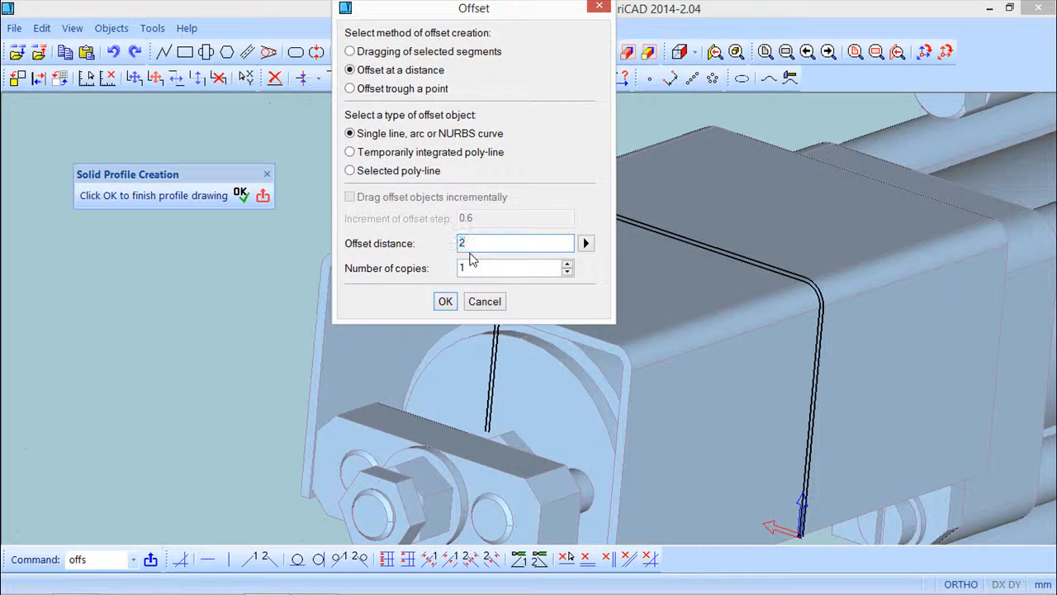
left_click(446, 301)
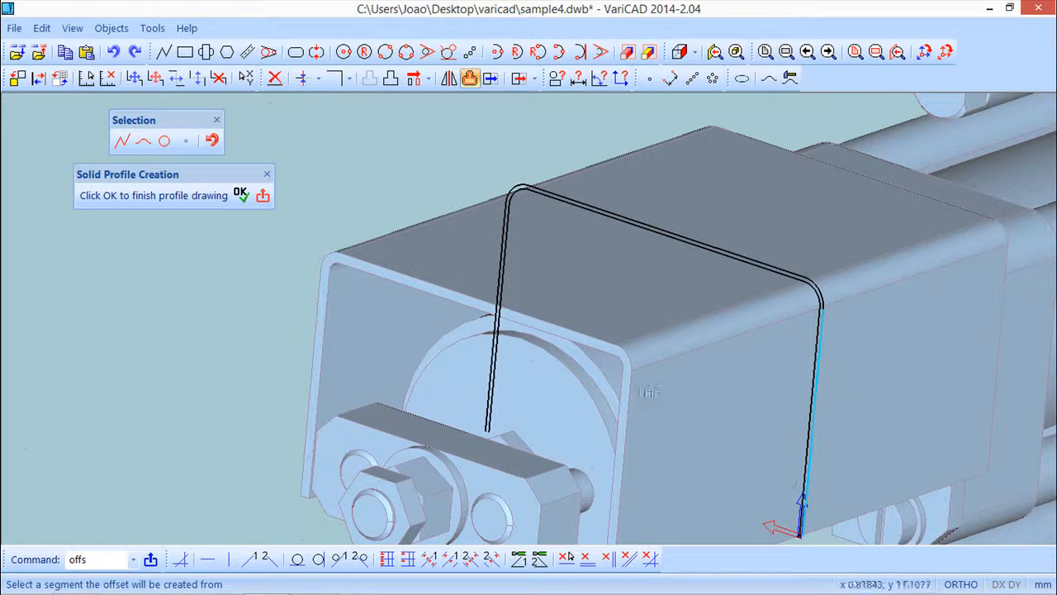
left_click(216, 122)
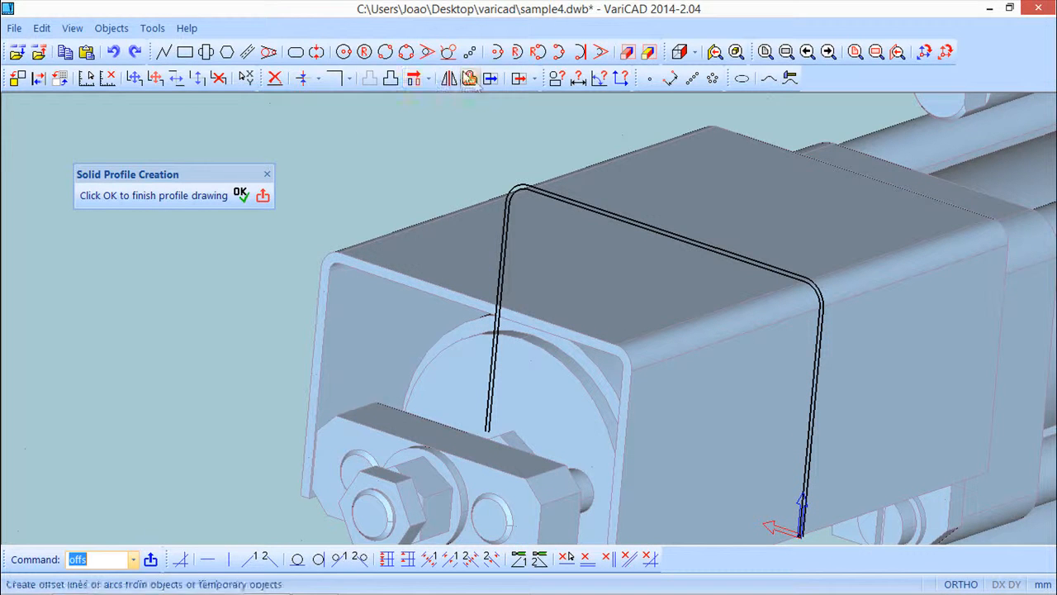
key("Return")
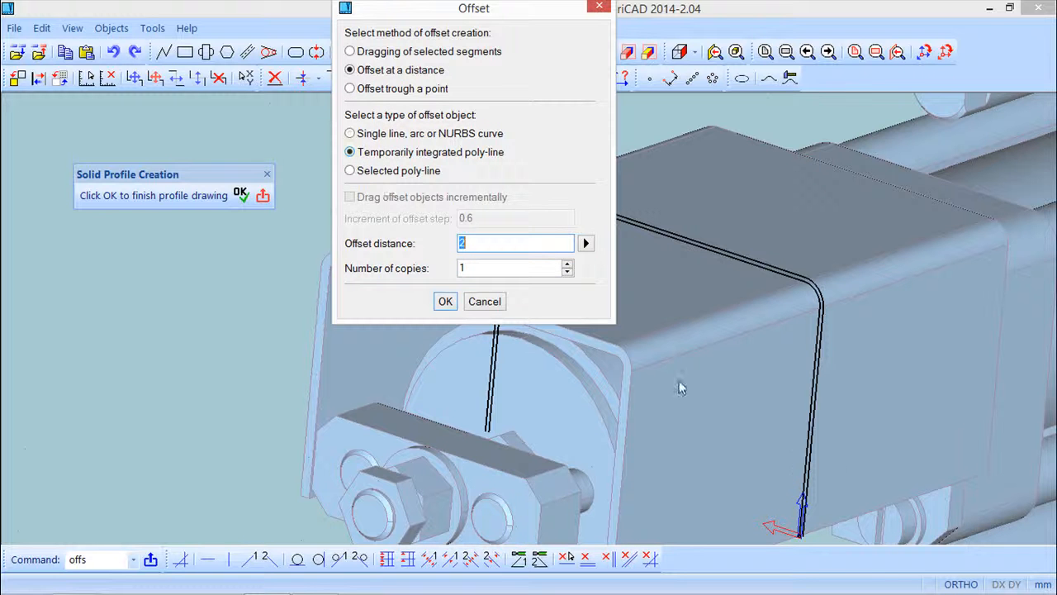
left_click(445, 303)
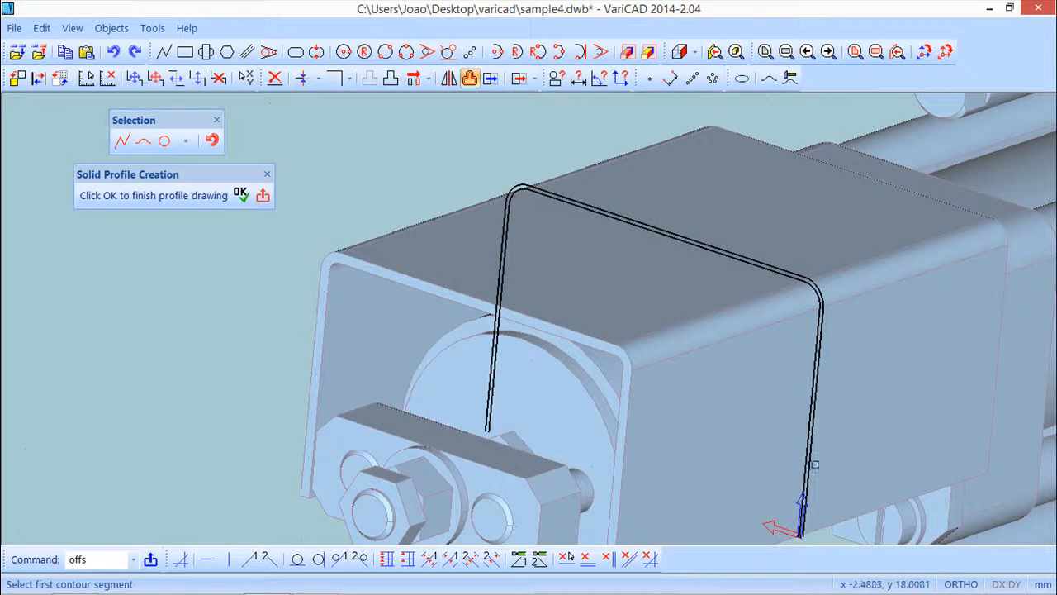
left_click(812, 463)
left_click(829, 375)
left_click(830, 360)
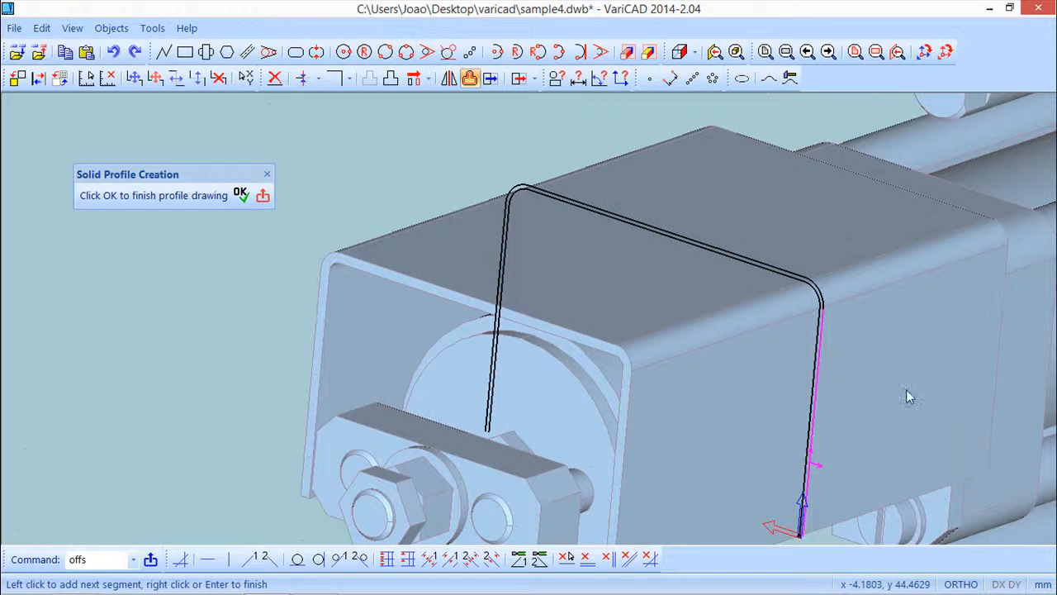
left_click(767, 246)
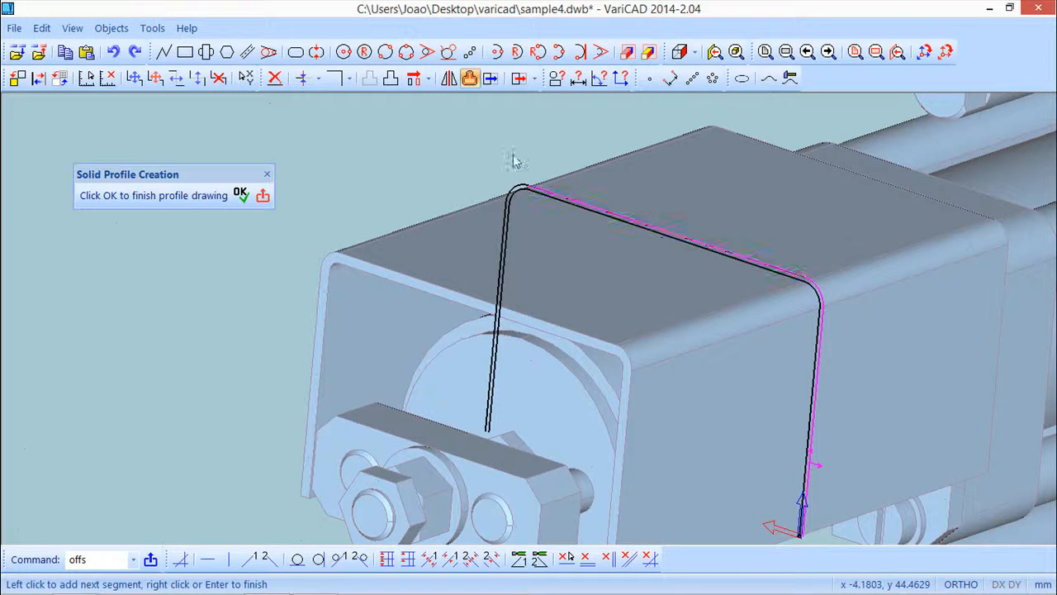
left_click(468, 209)
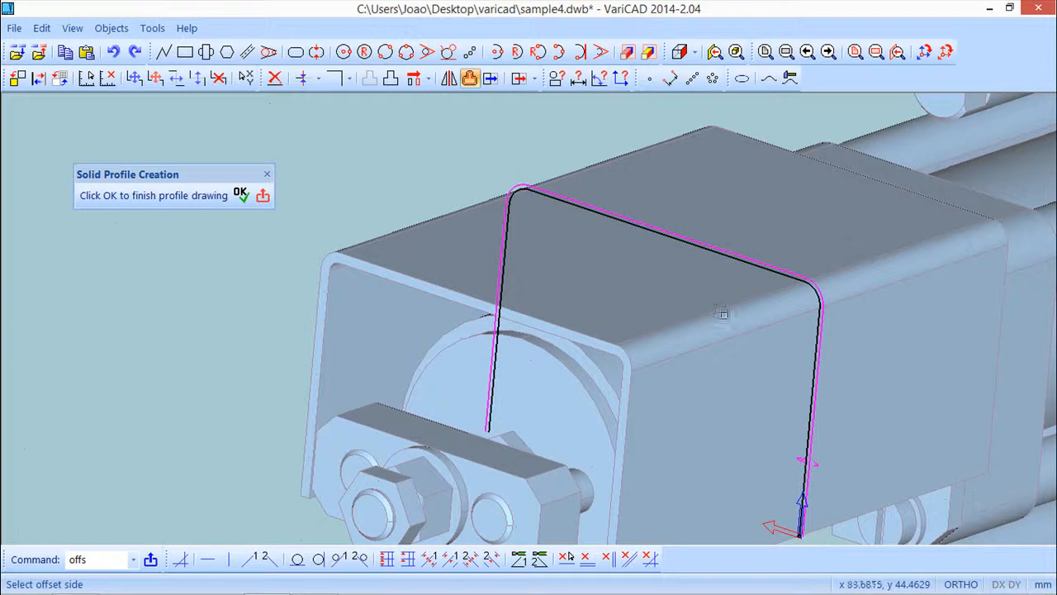
left_click(1029, 455)
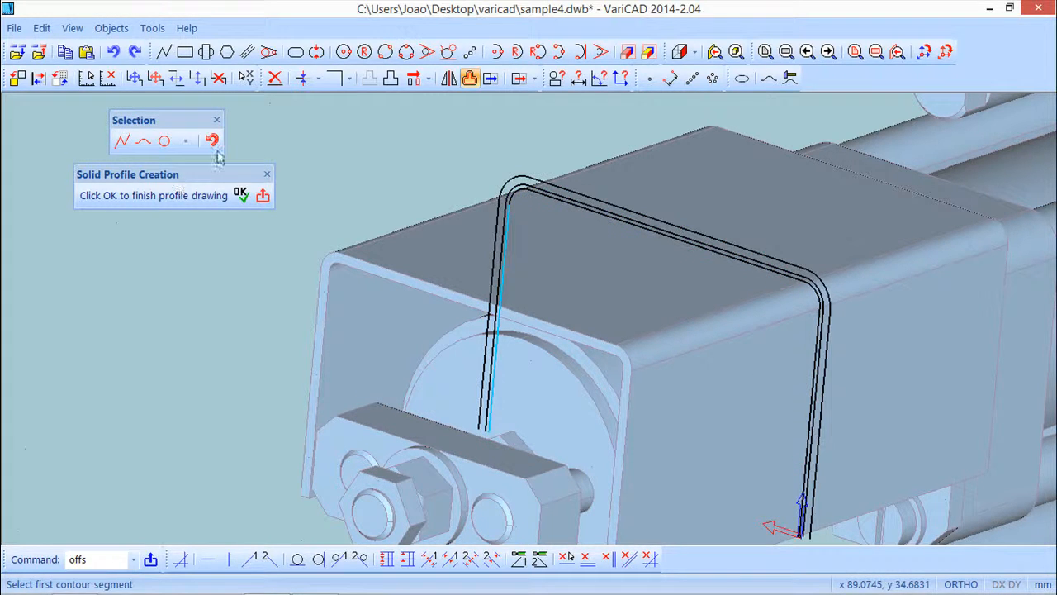
left_click(217, 117)
right_click(217, 117)
Step: Delete all segments of the innermost of the three open contours, keeping the two outer ones
middle_click_drag(690, 346, 537, 280)
left_click(275, 78)
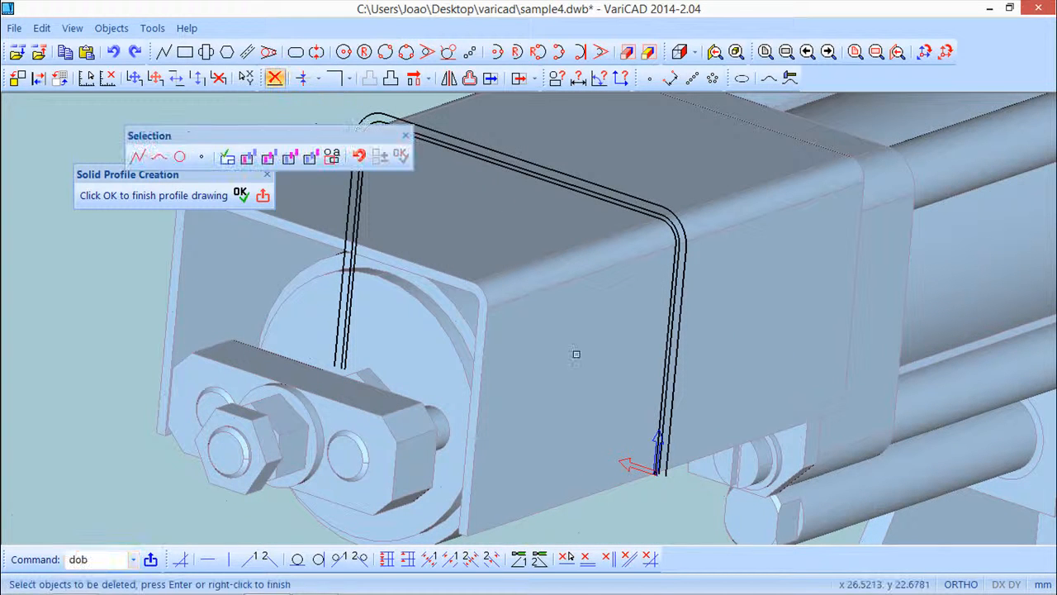
left_click(661, 385)
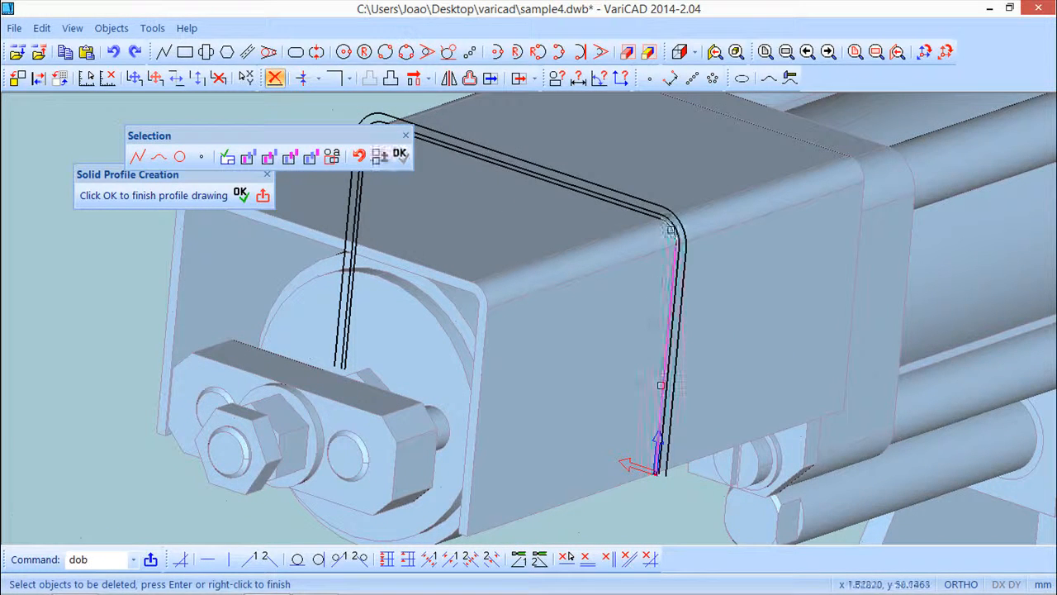
left_click(648, 218)
middle_click_drag(584, 284, 810, 355)
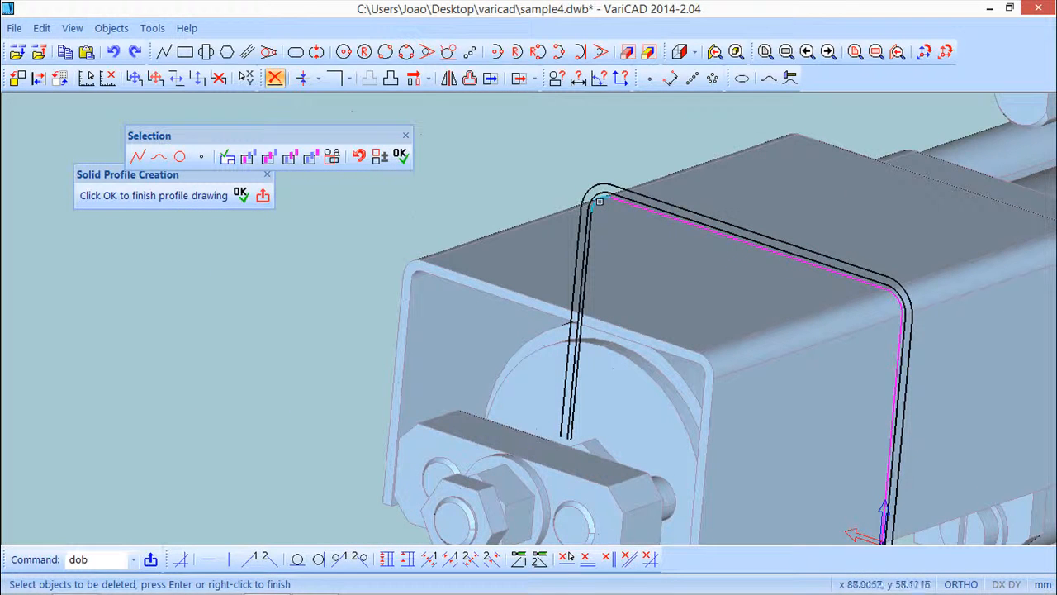
left_click(589, 228)
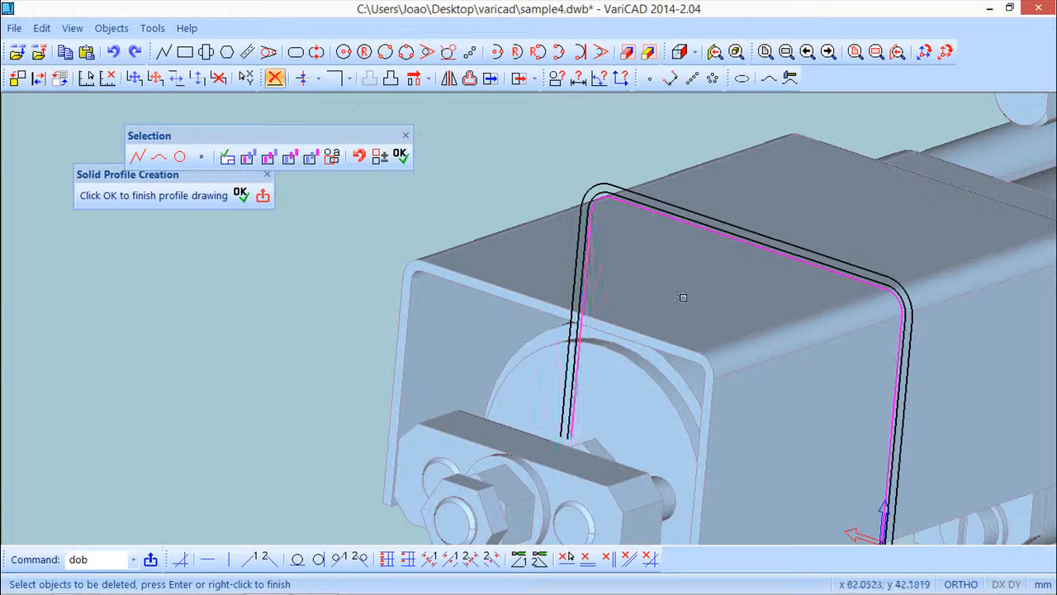
right_click(667, 283)
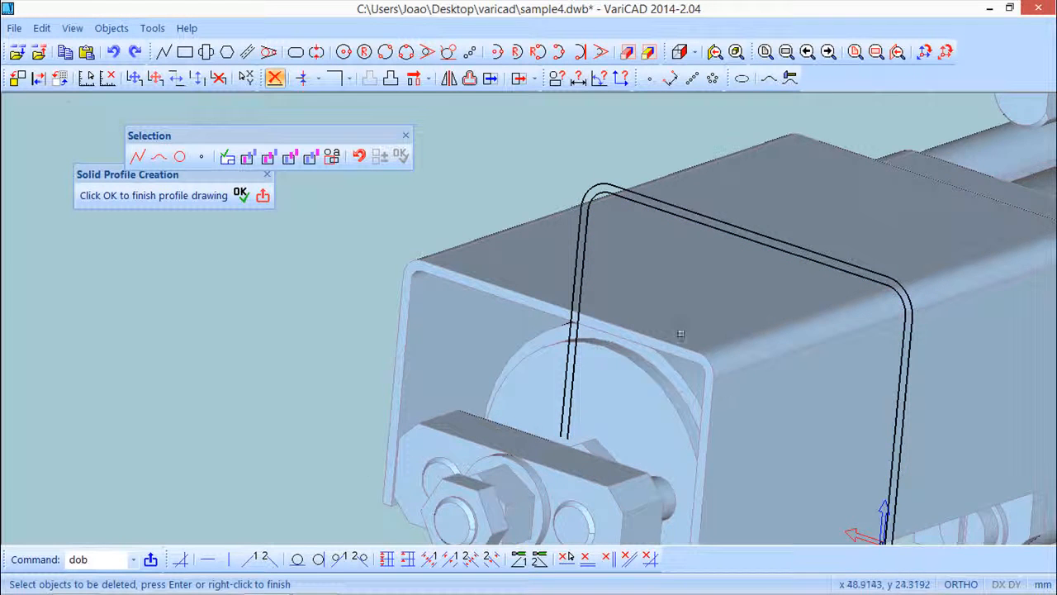
middle_click_drag(719, 381, 607, 282)
left_click(406, 135)
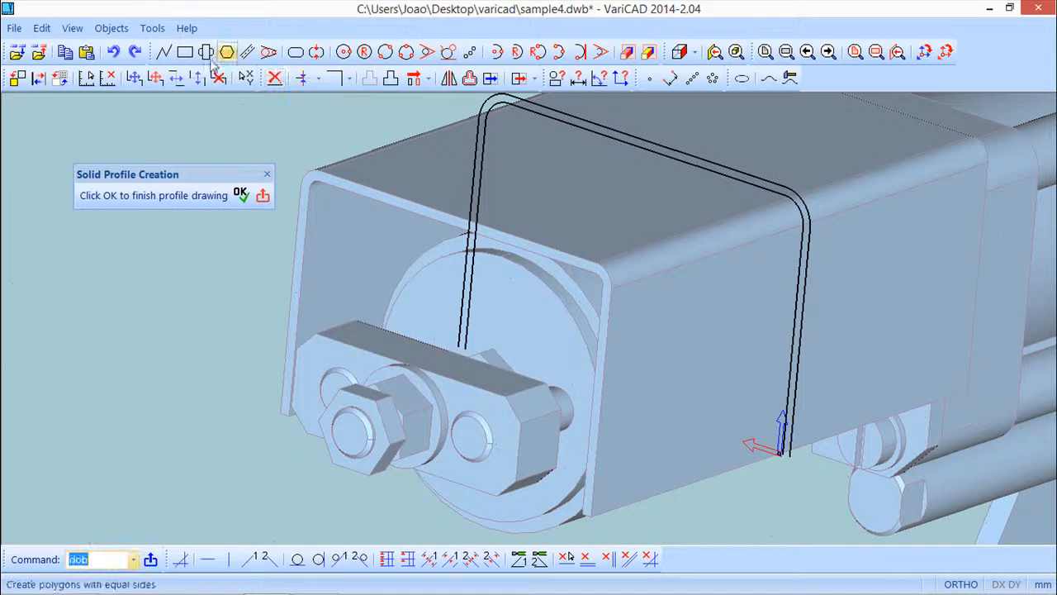
Step: Close the profile by drawing short lines between the two contours at the far and near lower ends
left_click(163, 51)
left_click(464, 345)
right_click(588, 392)
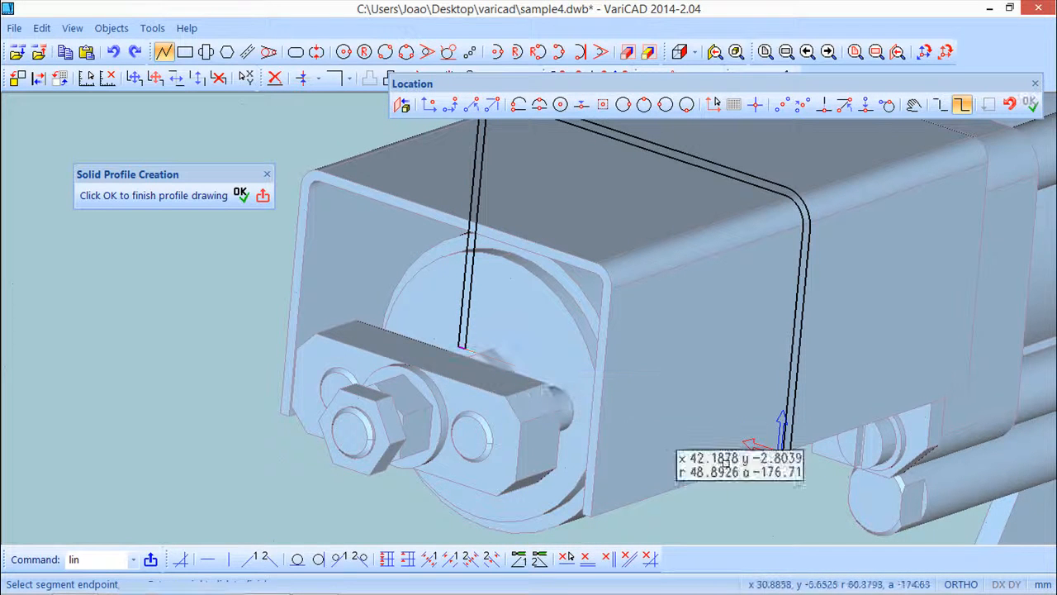
left_click(784, 451)
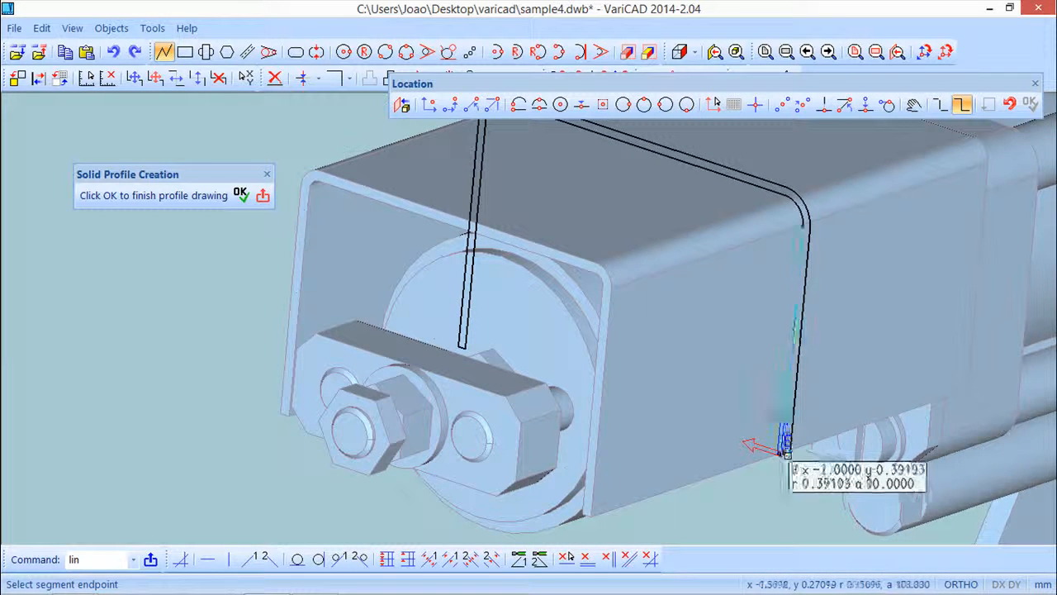
scroll(587, 388, "down", 2)
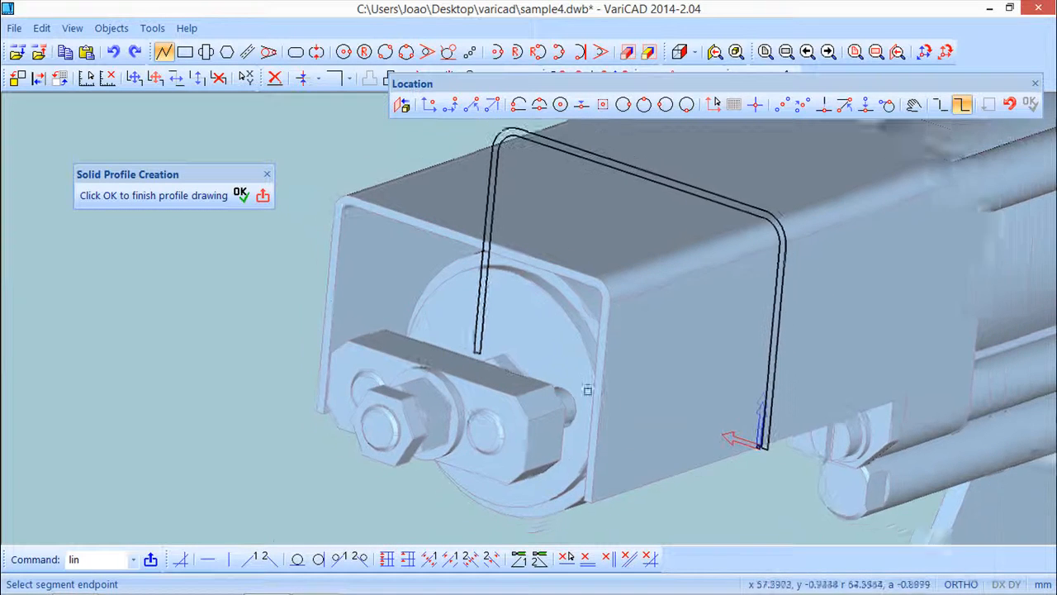
middle_click_drag(551, 357, 490, 397)
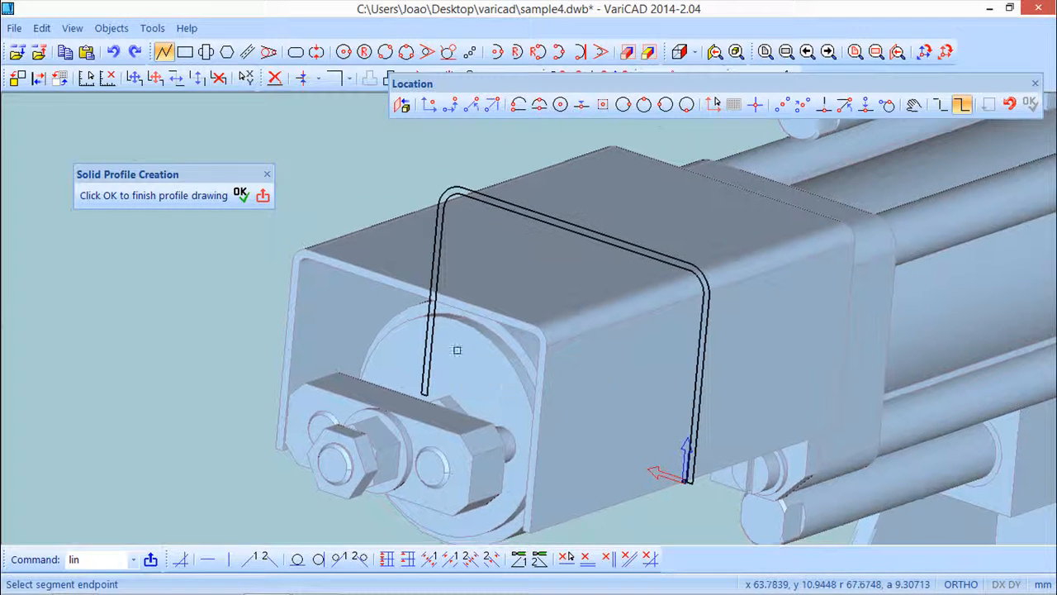
Step: Finish the profile drawing and set up an extrusion with the height measured along the cover's lower edge and halved, 140/2
left_click(241, 199)
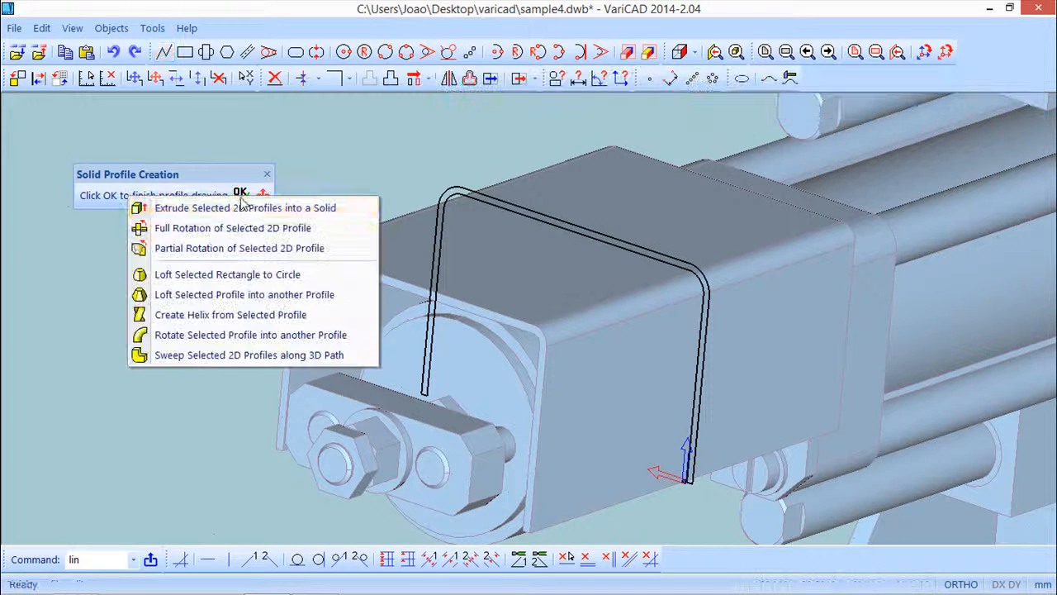
left_click(239, 207)
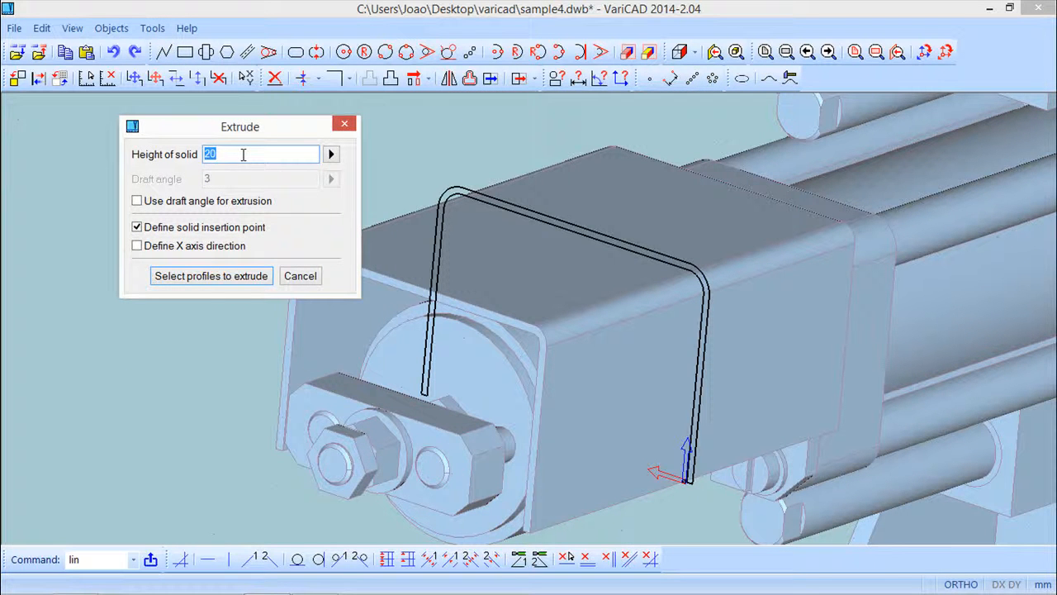
left_click(330, 154)
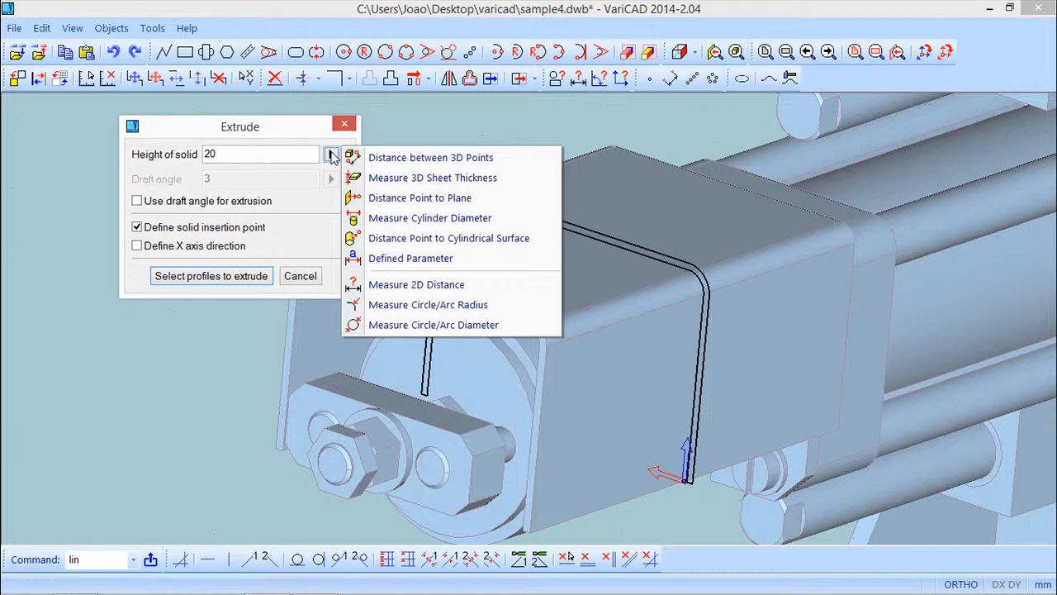
left_click(396, 159)
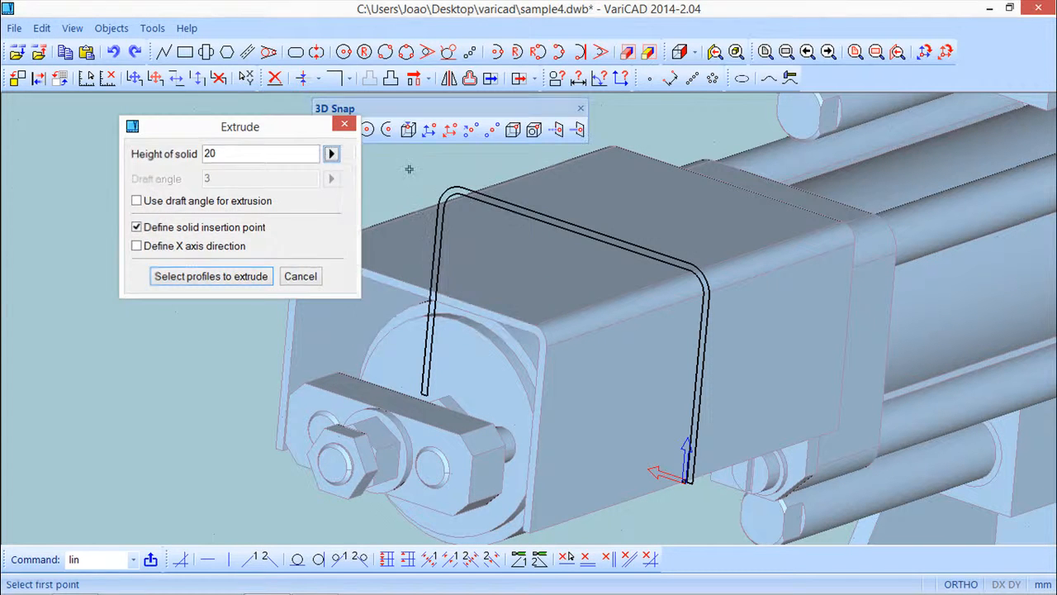
left_click(839, 430)
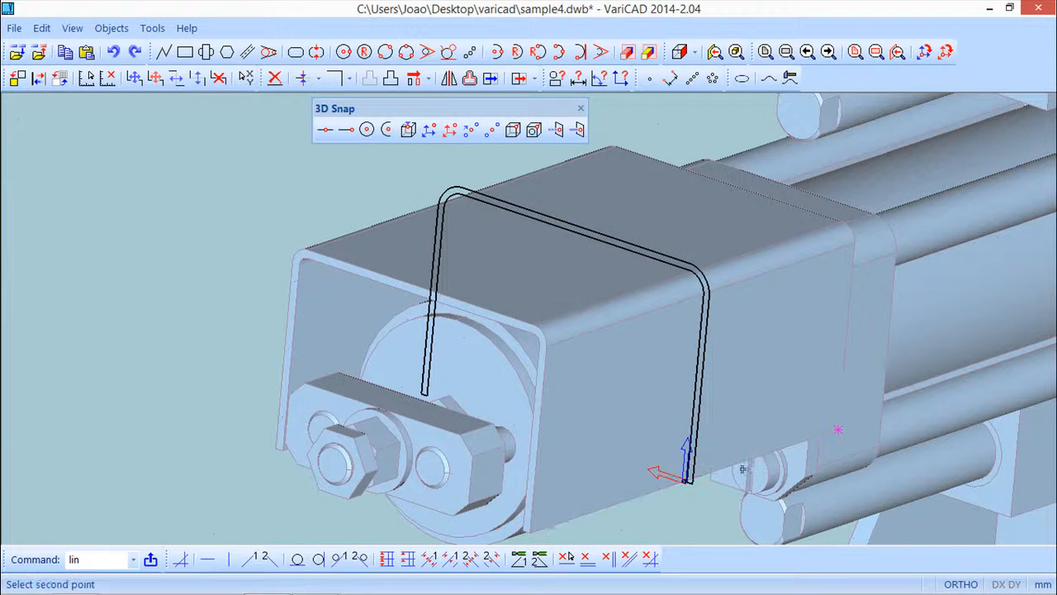
left_click(538, 517)
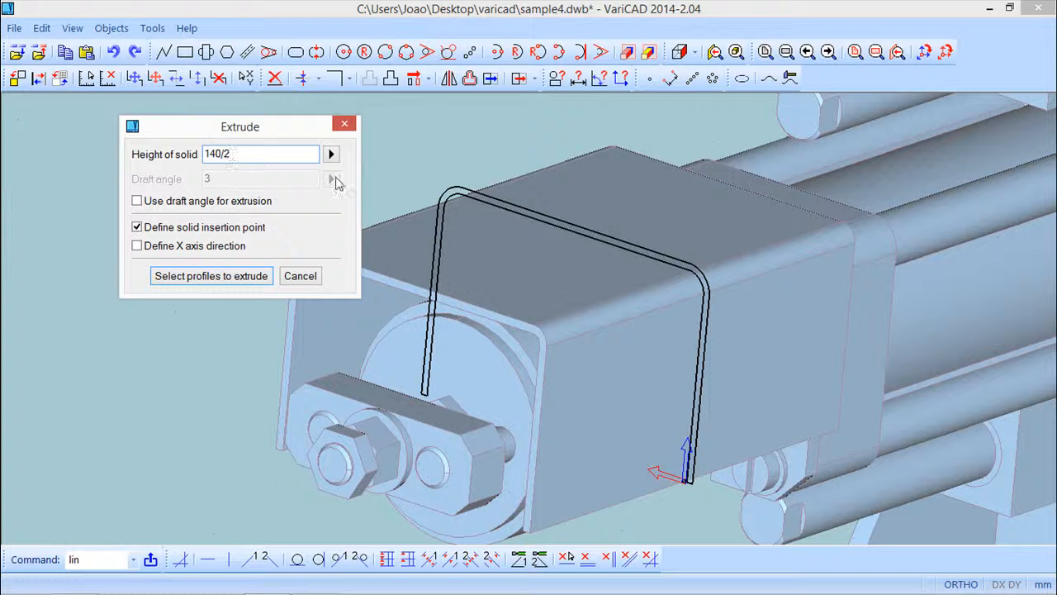
left_click(245, 276)
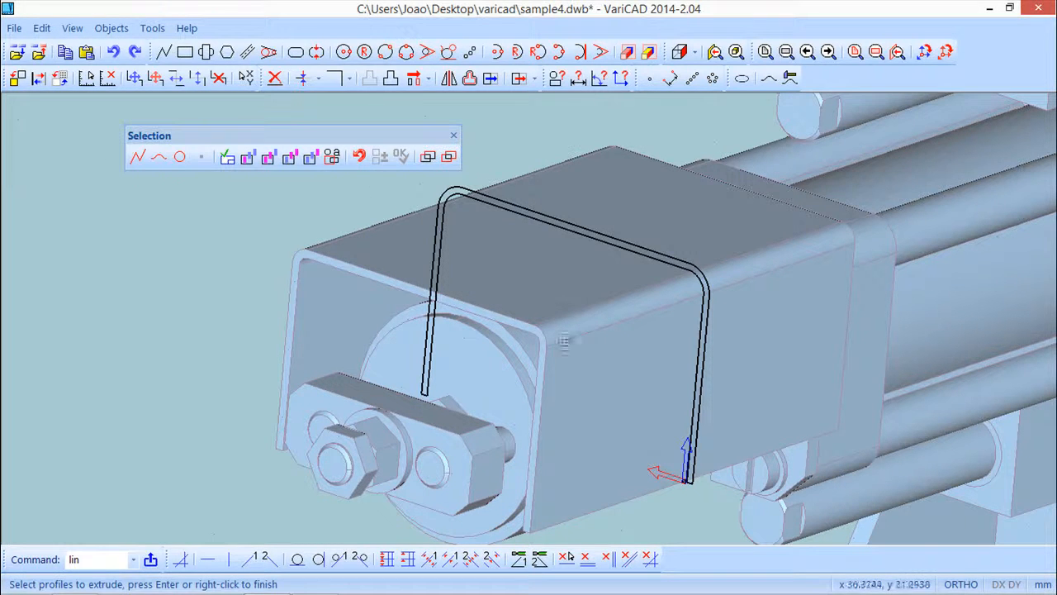
Step: Extrude the entire closed profile, using the near lower end's corner as the insertion point and accepting the solid's current location
left_click(361, 179)
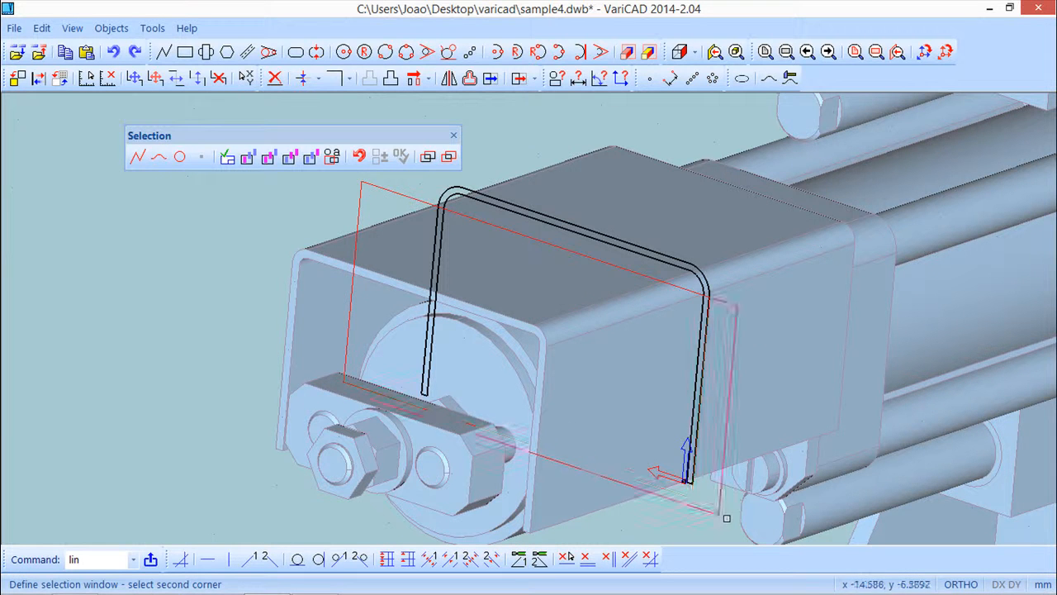
left_click(727, 518)
left_click(512, 208)
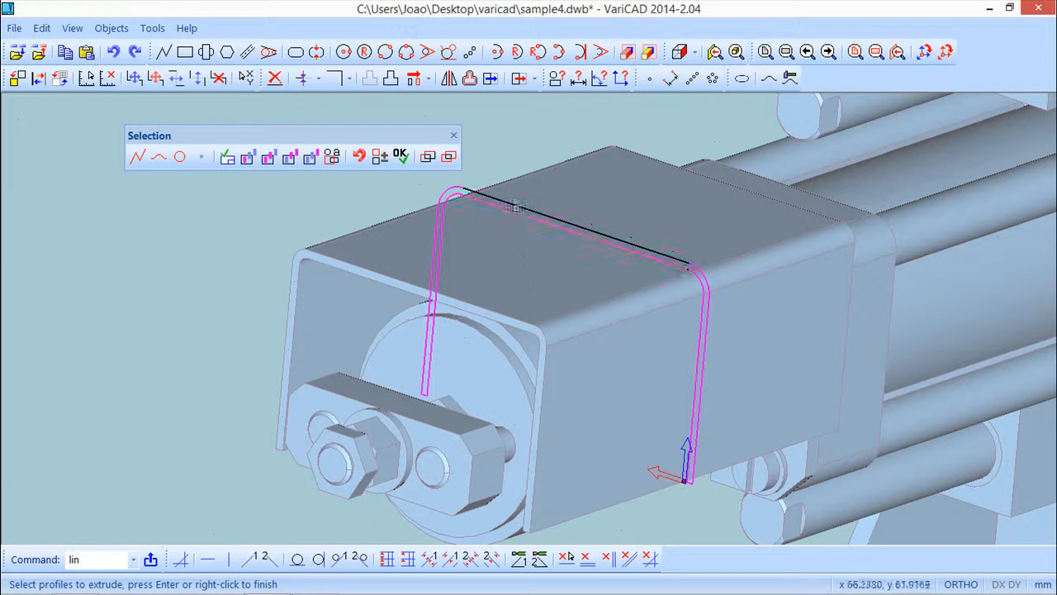
key("Return")
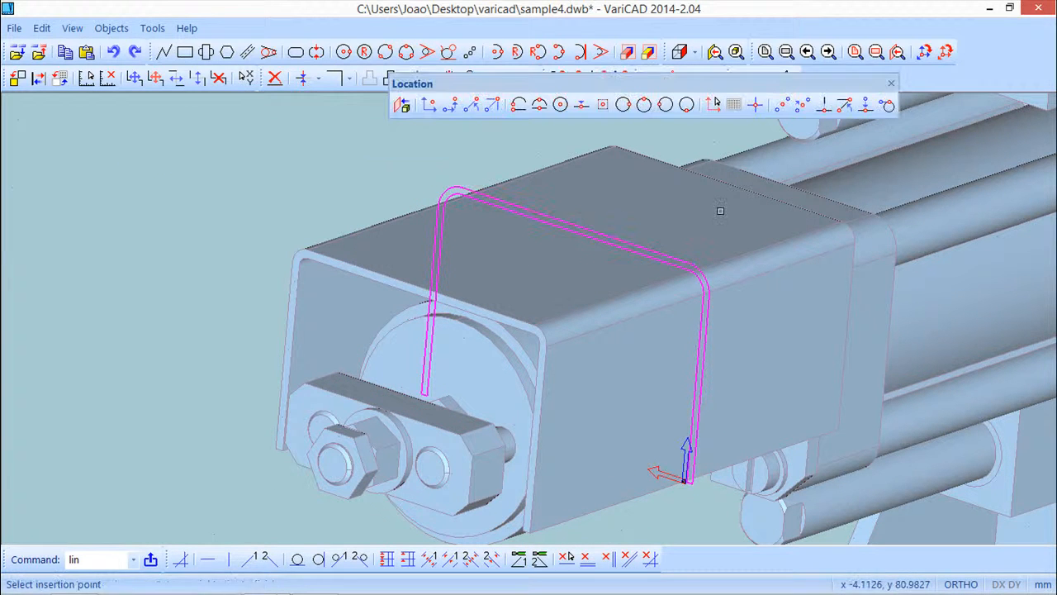
left_click(693, 481)
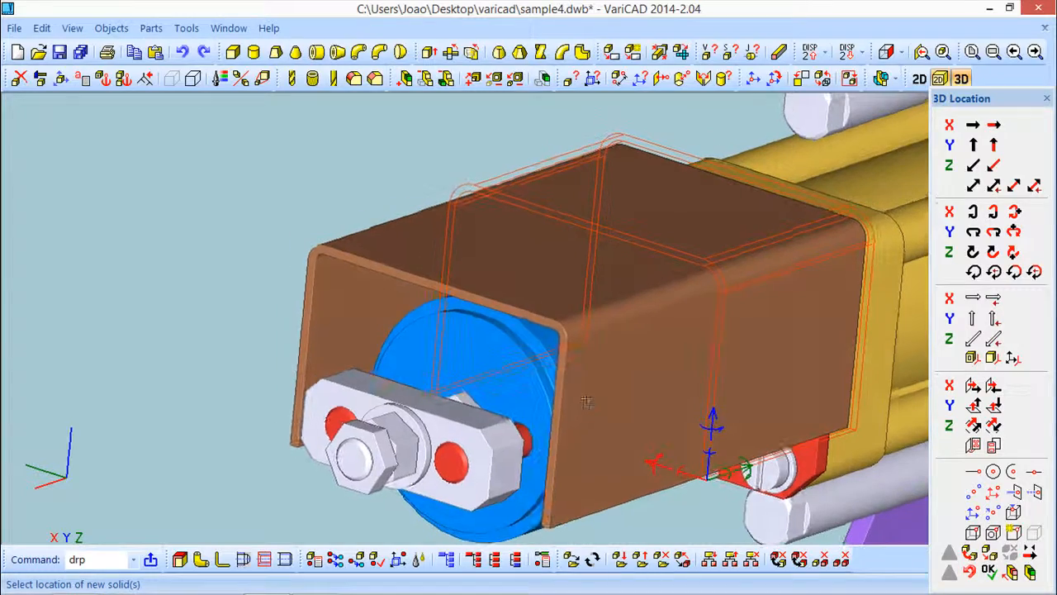
left_click(988, 572)
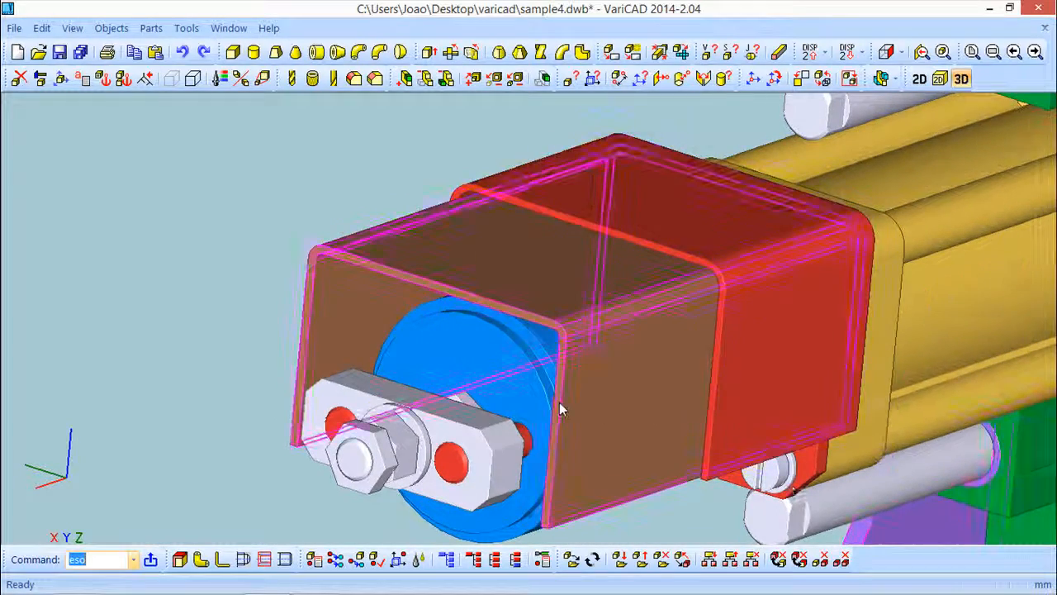
Step: Examine how the new red sleeve fits around the cover from several viewing angles
scroll(558, 400, "down", 3)
left_click_drag(636, 405, 802, 394)
scroll(715, 395, "up", 2)
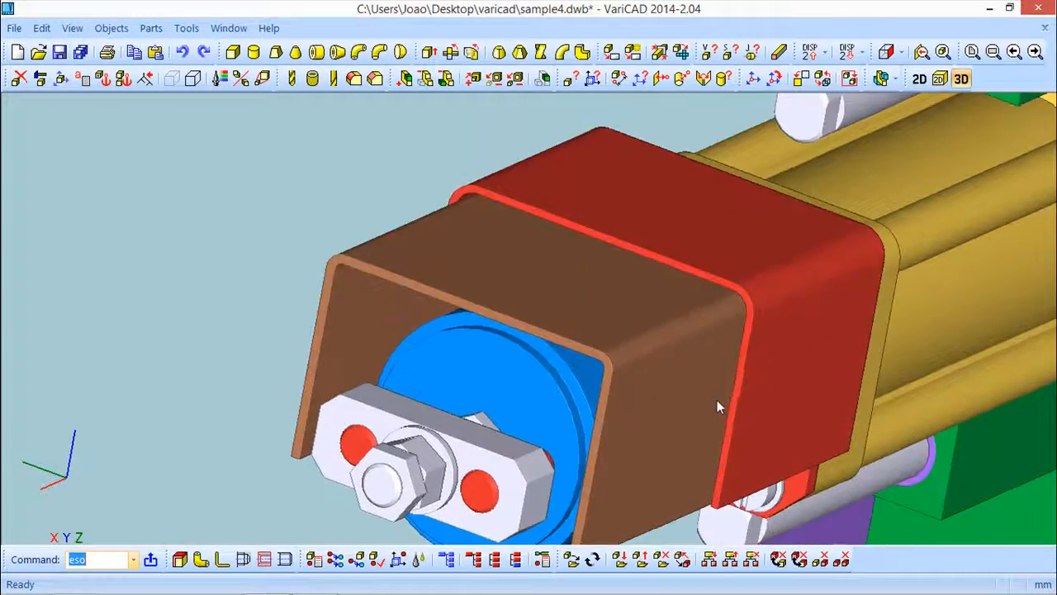
scroll(717, 401, "down", 1)
scroll(675, 409, "down", 1)
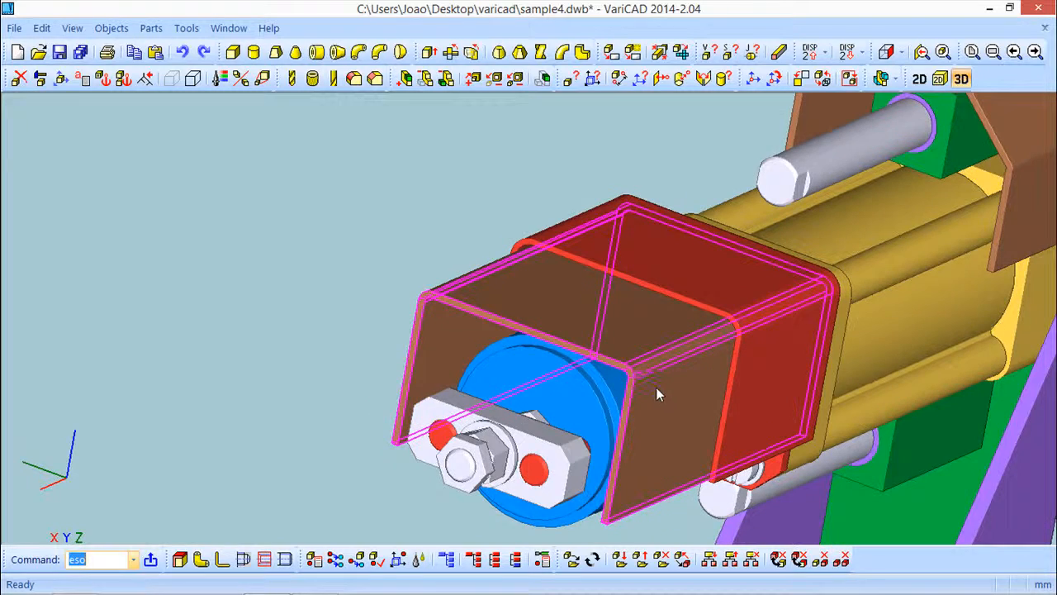
left_click_drag(664, 425, 652, 321)
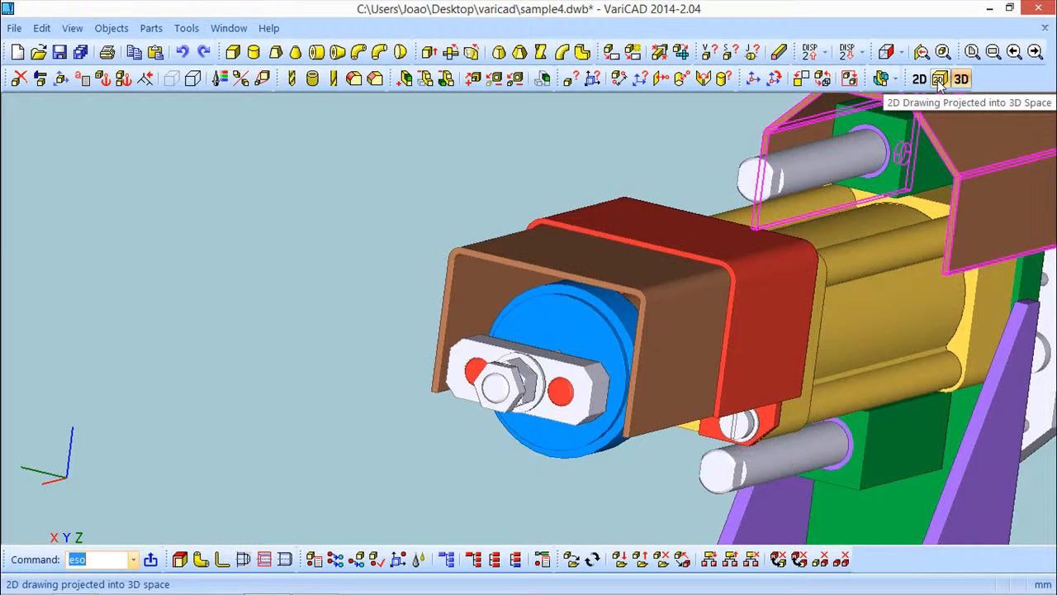
left_click(940, 81)
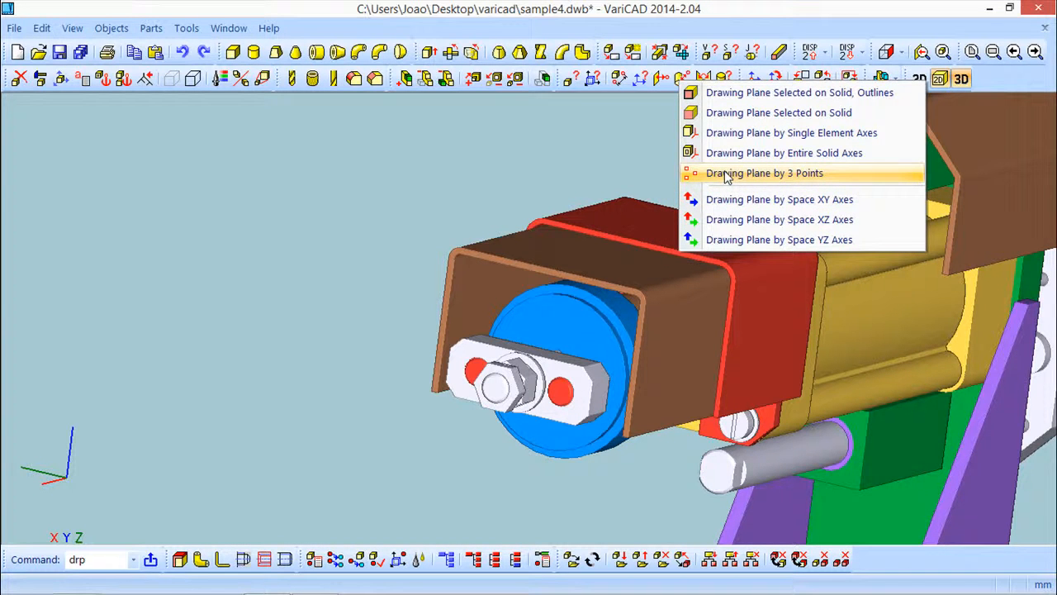
left_click(727, 175)
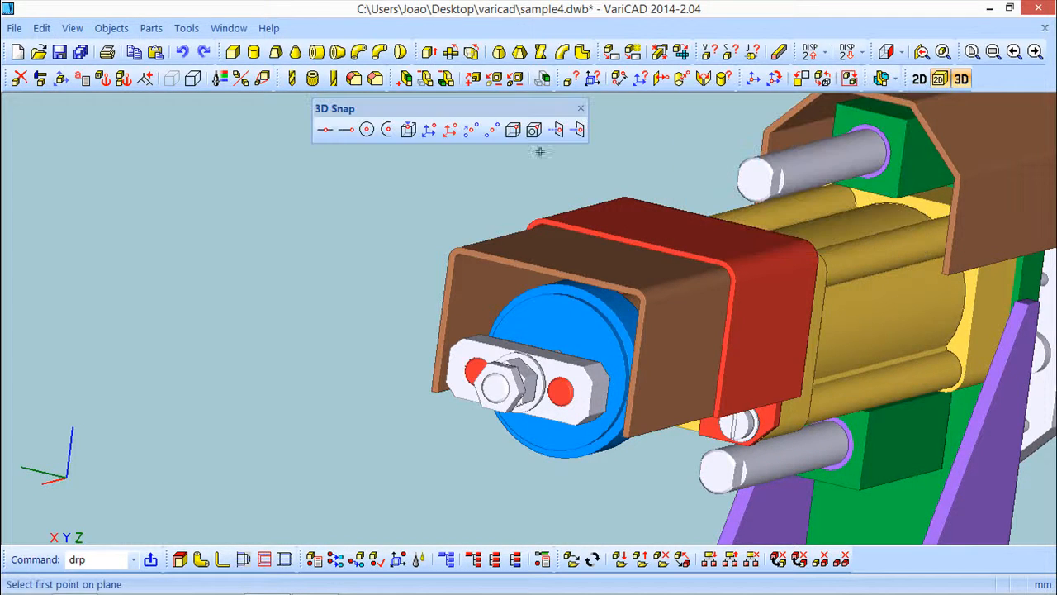
left_click(582, 111)
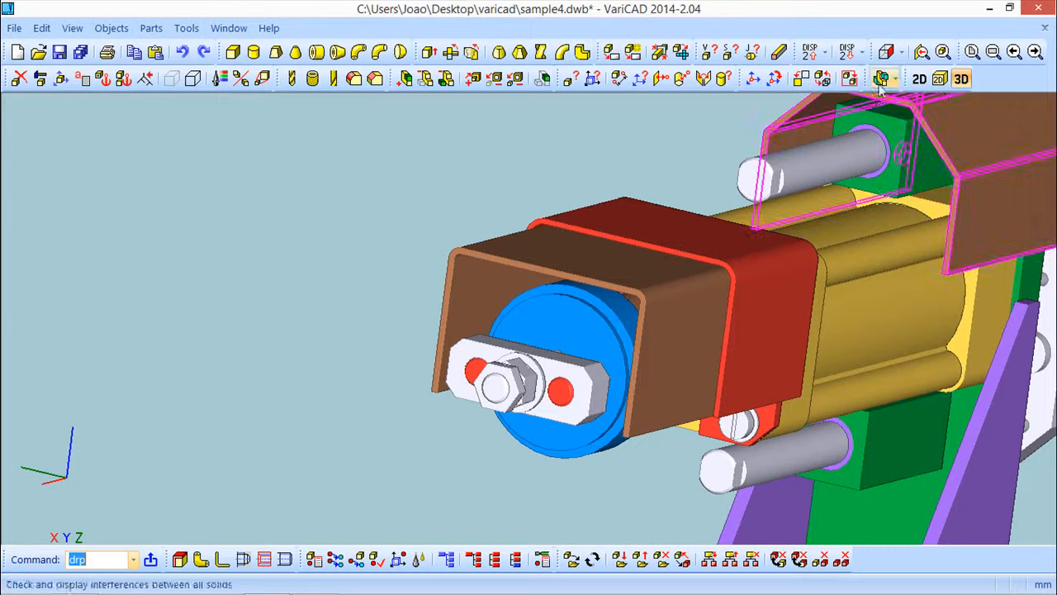
Step: Set the drawing plane on the front end face of the red sleeve
left_click(939, 78)
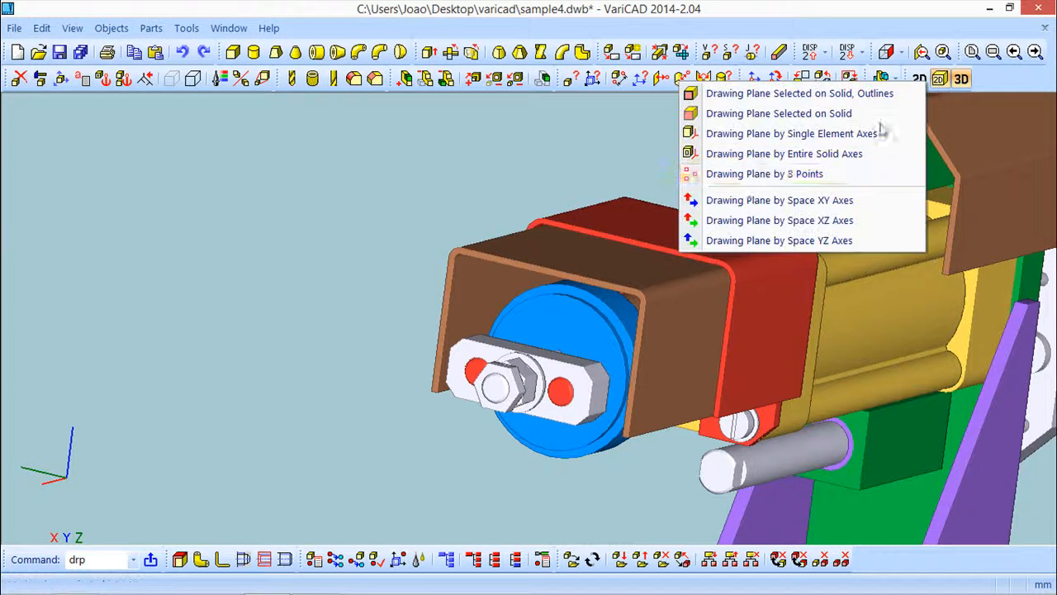
left_click(730, 113)
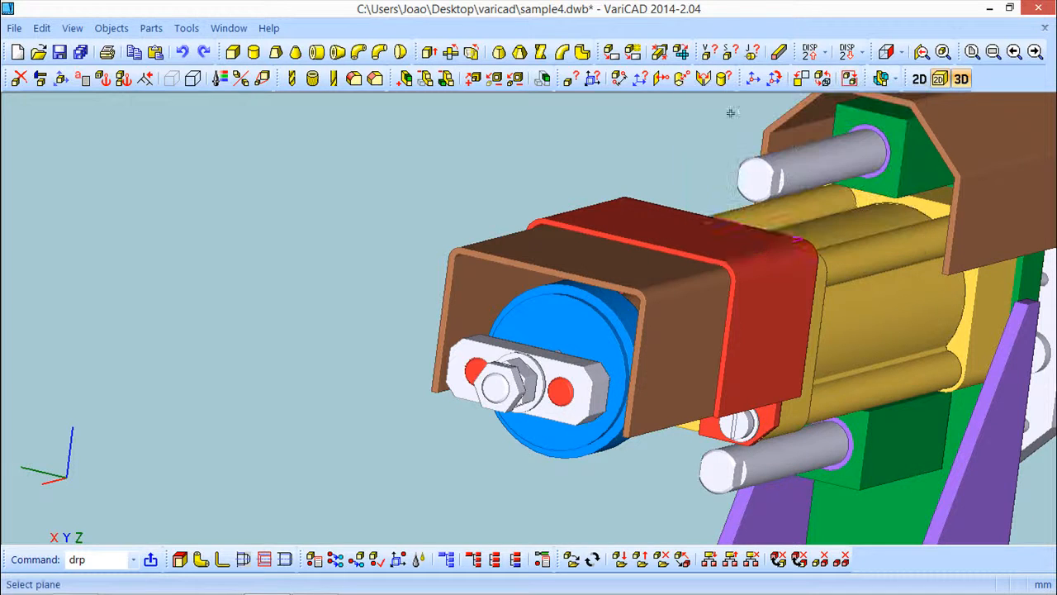
left_click(730, 273)
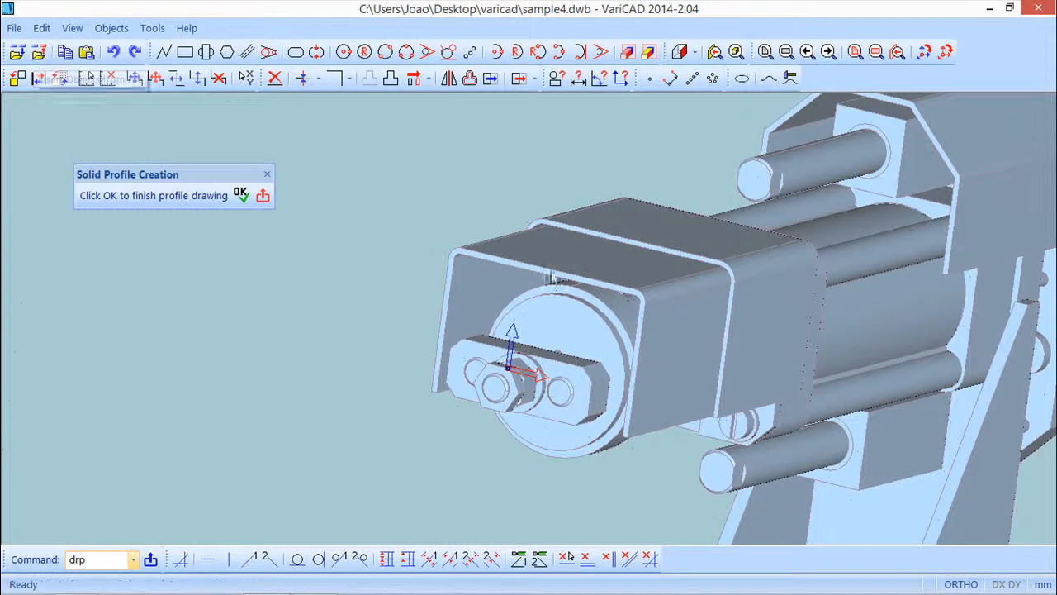
Step: Choose the 2D drawing file sample1 from the varicad folder for insertion into the drawing plane
mouse_move(681, 302)
middle_mouse_down()
mouse_move(528, 339)
mouse_move(319, 330)
mouse_move(533, 337)
middle_mouse_up()
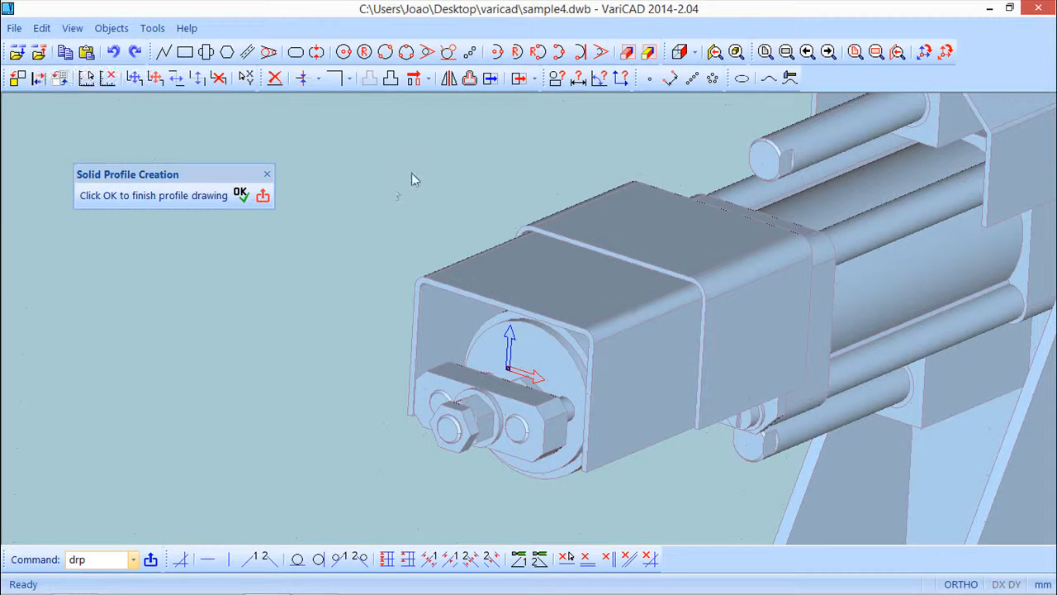
middle_click_drag(416, 173, 365, 217)
left_click(38, 51)
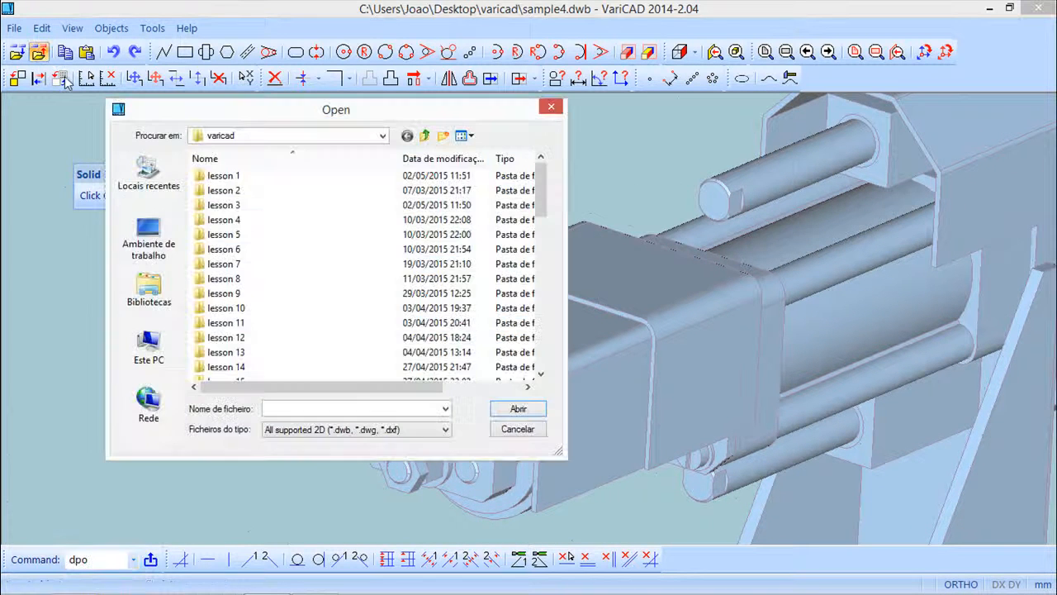
left_click_drag(545, 190, 557, 359)
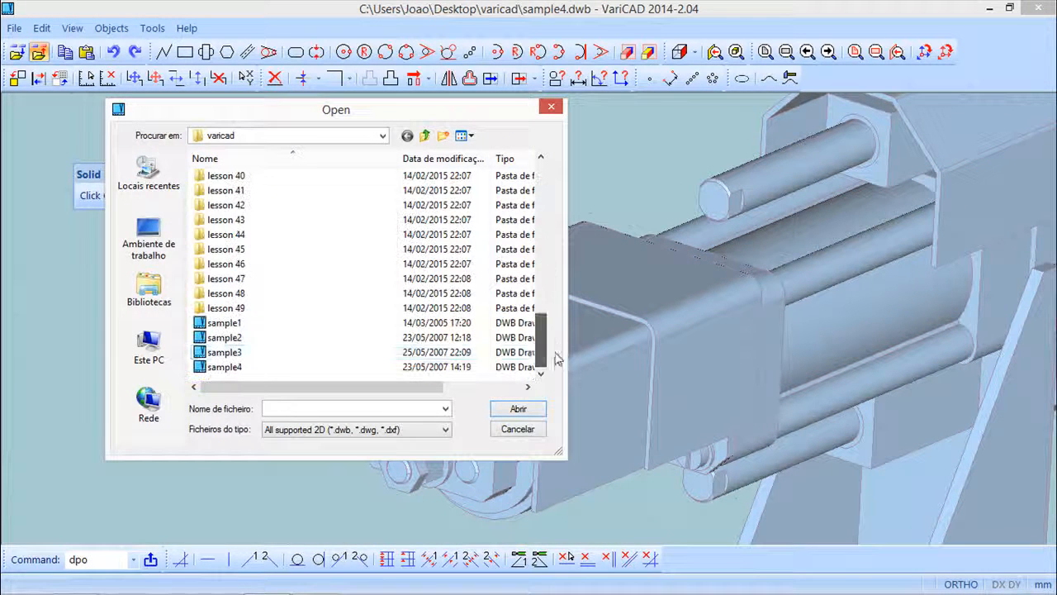
left_click(234, 327)
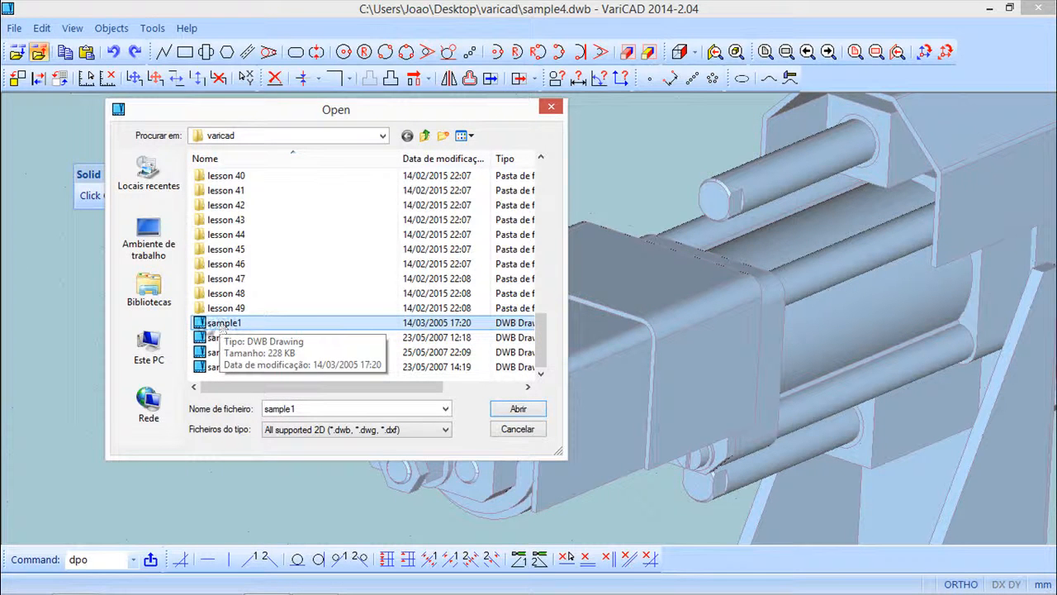
left_click(512, 415)
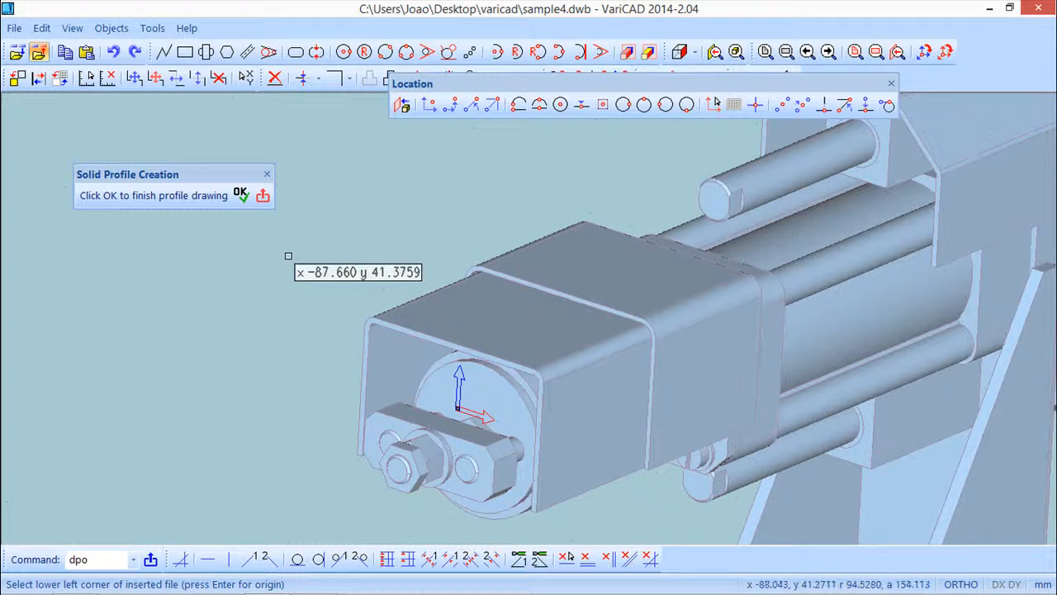
Step: Place the inserted drawing with its lower left corner at the drawing plane's origin, accepting the removal of unsupported objects
scroll(289, 256, "down", 5)
middle_click_drag(379, 241, 479, 345)
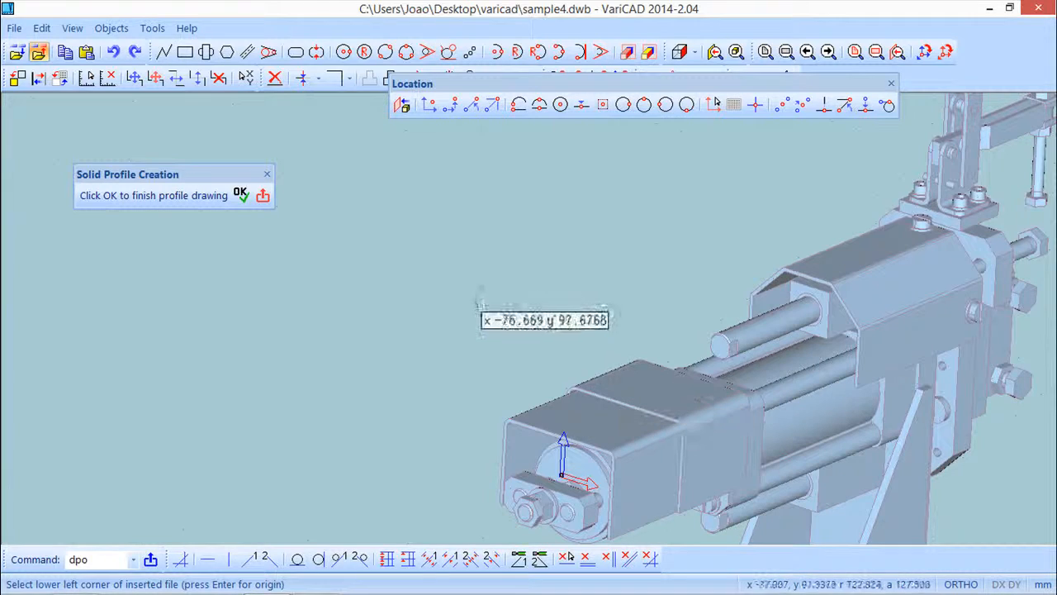
left_click(429, 300)
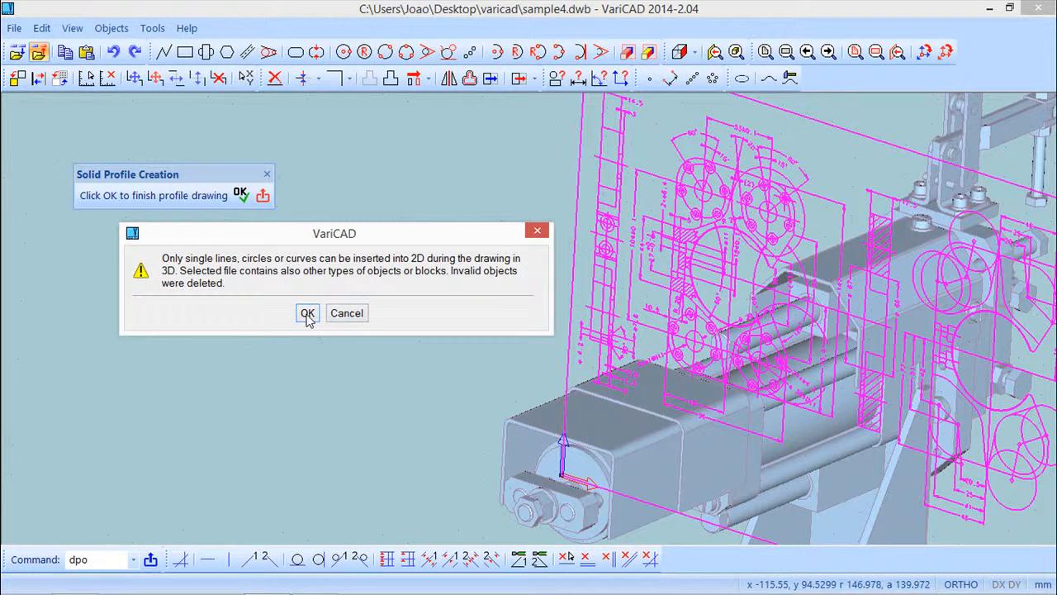
left_click(307, 314)
left_click(504, 337)
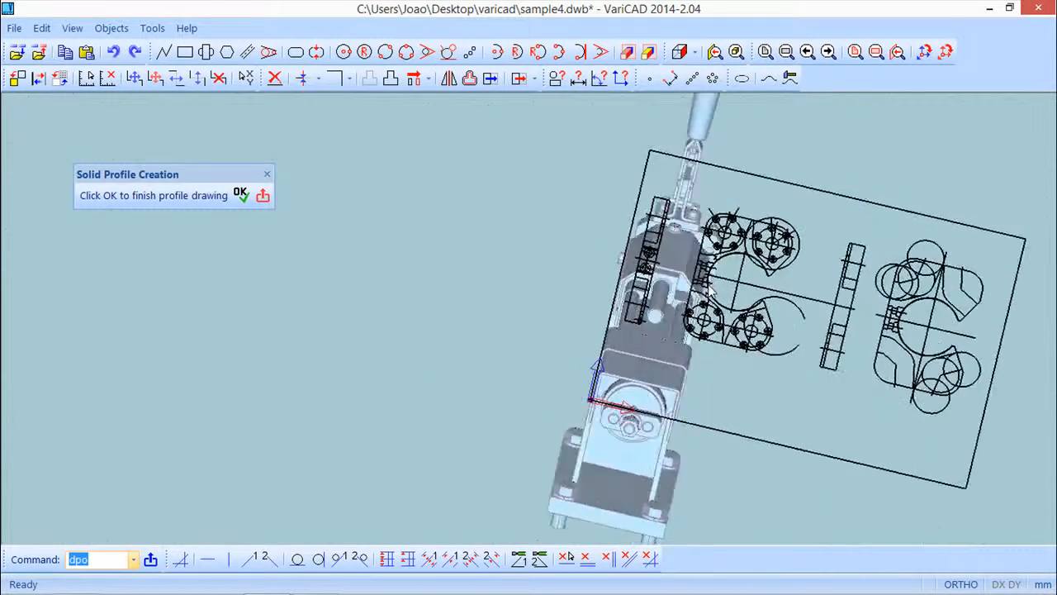
Step: Examine the inserted 2D drawing on its drawing plane against the assembly from several viewing angles
left_click_drag(636, 294, 740, 306)
scroll(748, 282, "up", 2)
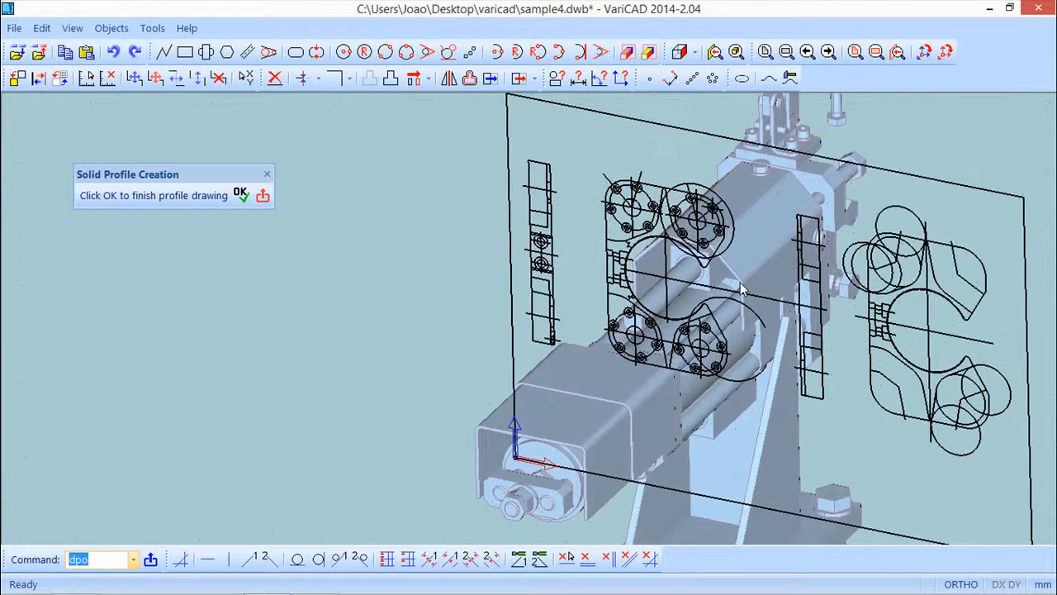
scroll(743, 276, "down", 3)
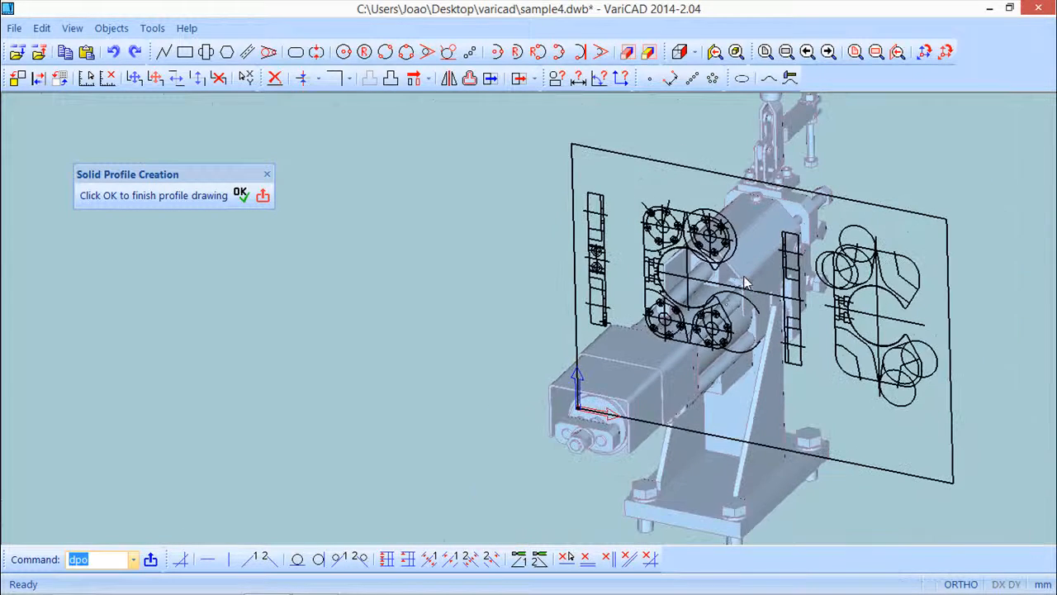
left_click_drag(623, 401, 599, 373, "ctrl+shift")
scroll(597, 370, "up", 2)
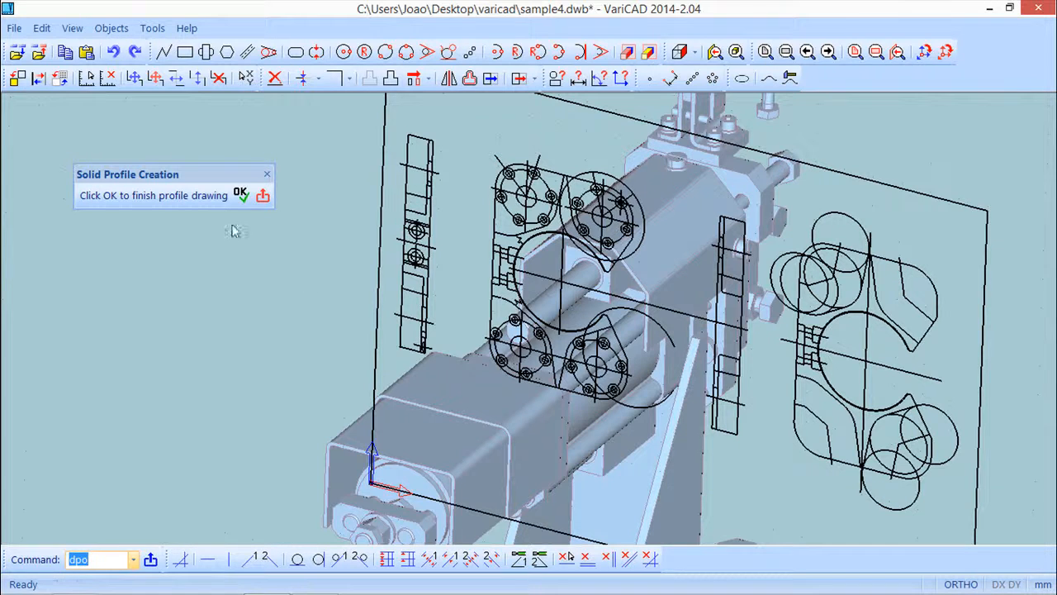
Step: Try to extrude one lower circular profile of the inserted drawing 70 mm, with its insertion point near the circle's centre
left_click(242, 195)
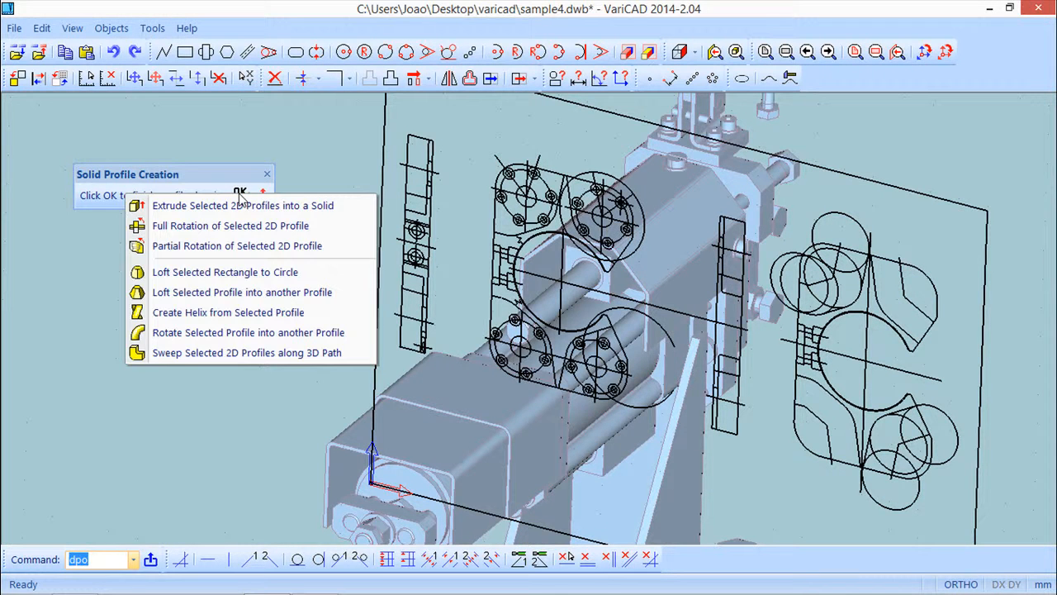
left_click(233, 207)
left_click_drag(506, 235, 181, 218)
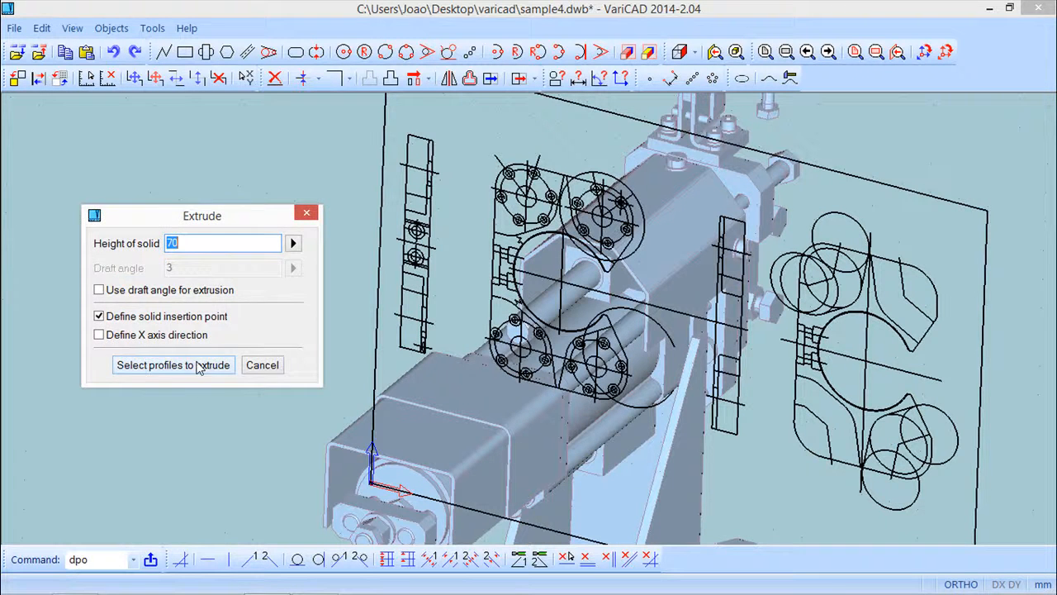
left_click(198, 365)
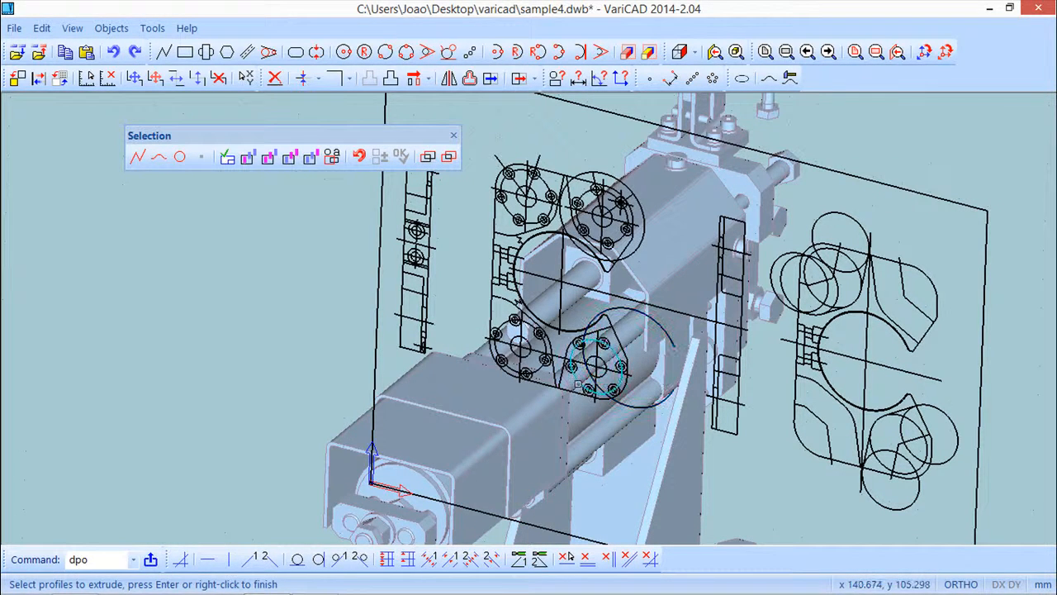
left_click(577, 382)
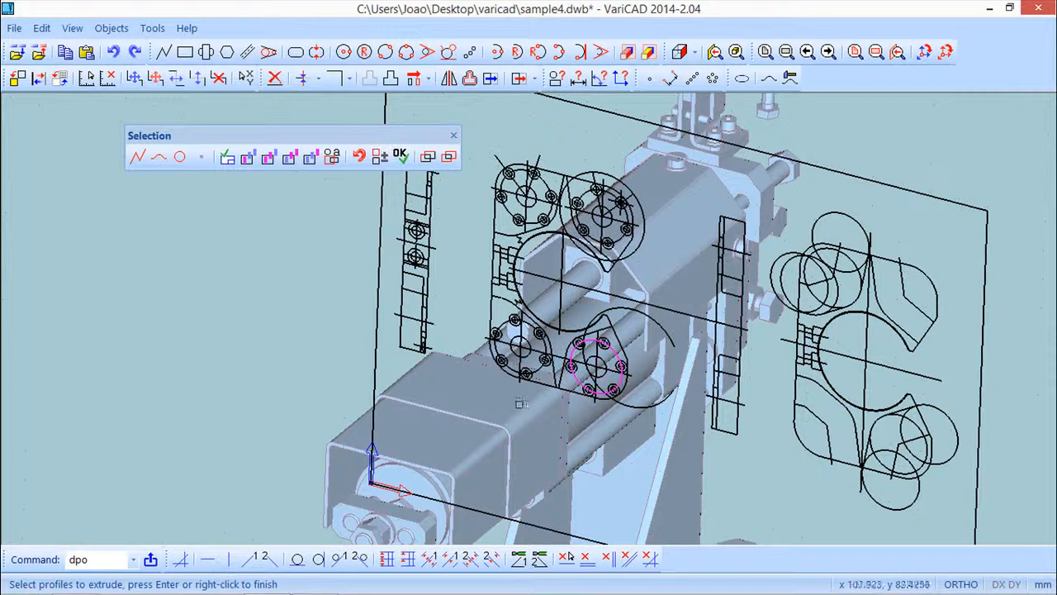
key("Return")
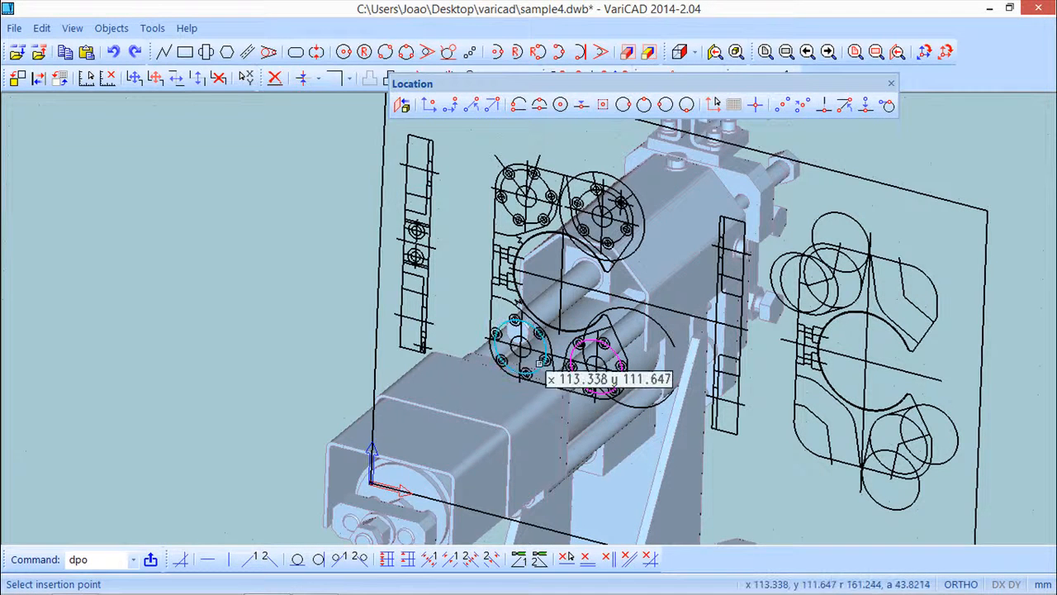
left_click(600, 362)
scroll(482, 352, "down", 3)
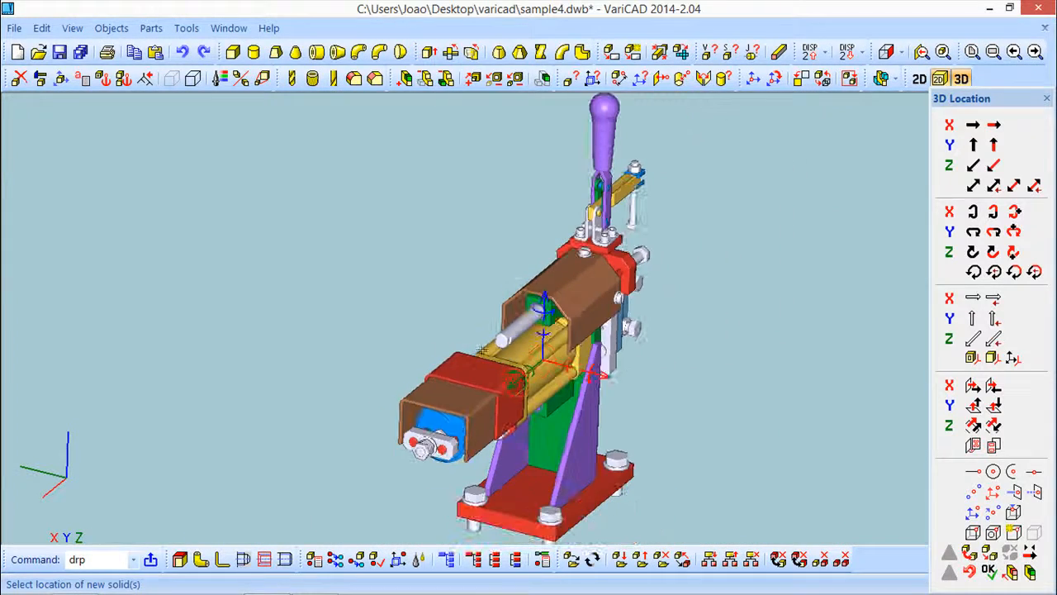
middle_click_drag(681, 372, 606, 368)
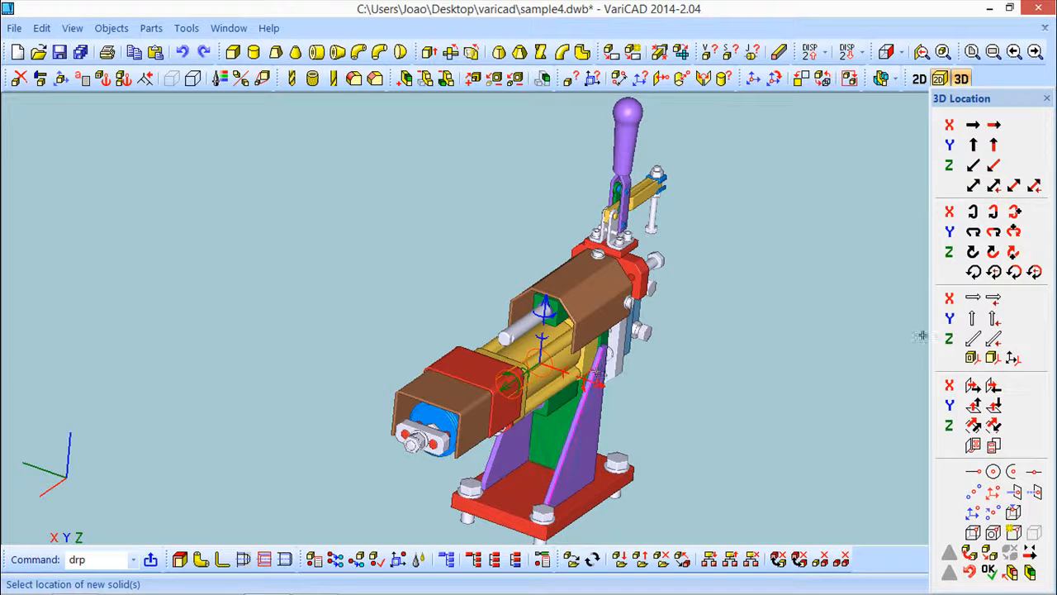
key("Escape")
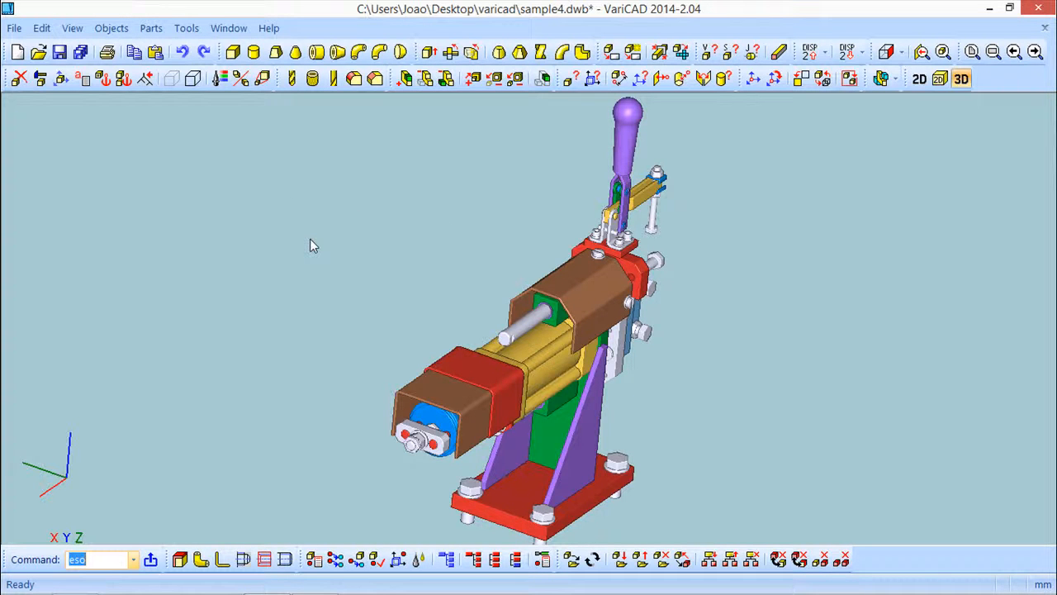
Step: Set the drawing plane on the front end face of the red sleeve, selecting the plane on the solid without outlines
left_click(939, 78)
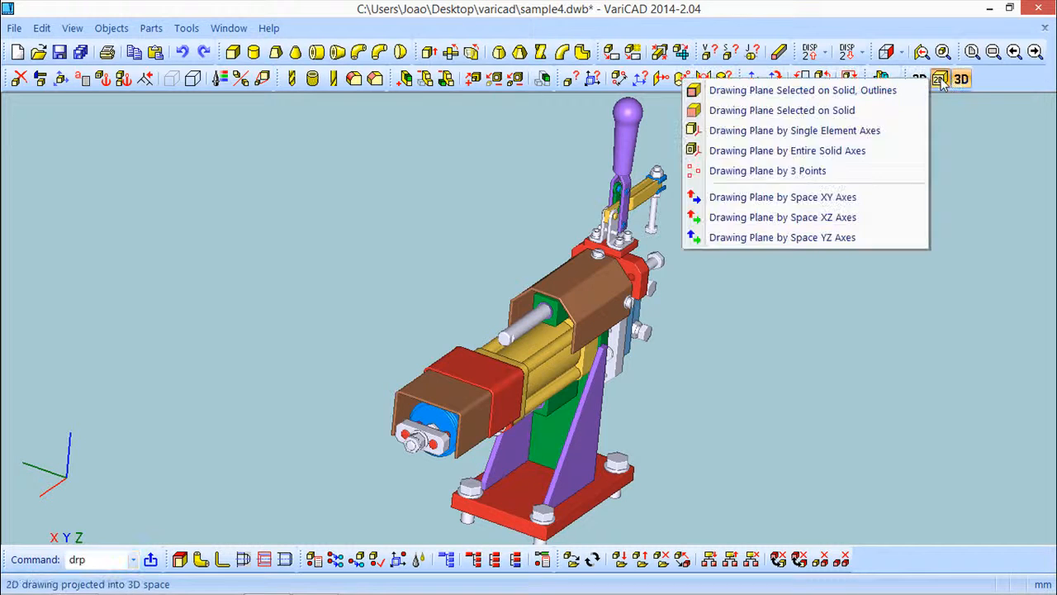
left_click(752, 111)
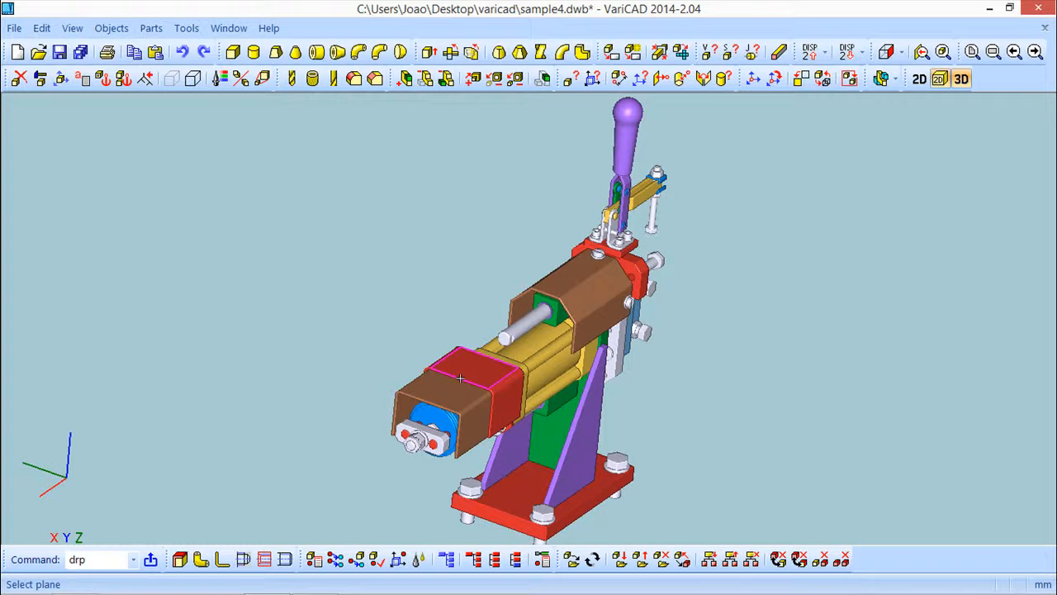
scroll(477, 380, "up", 5)
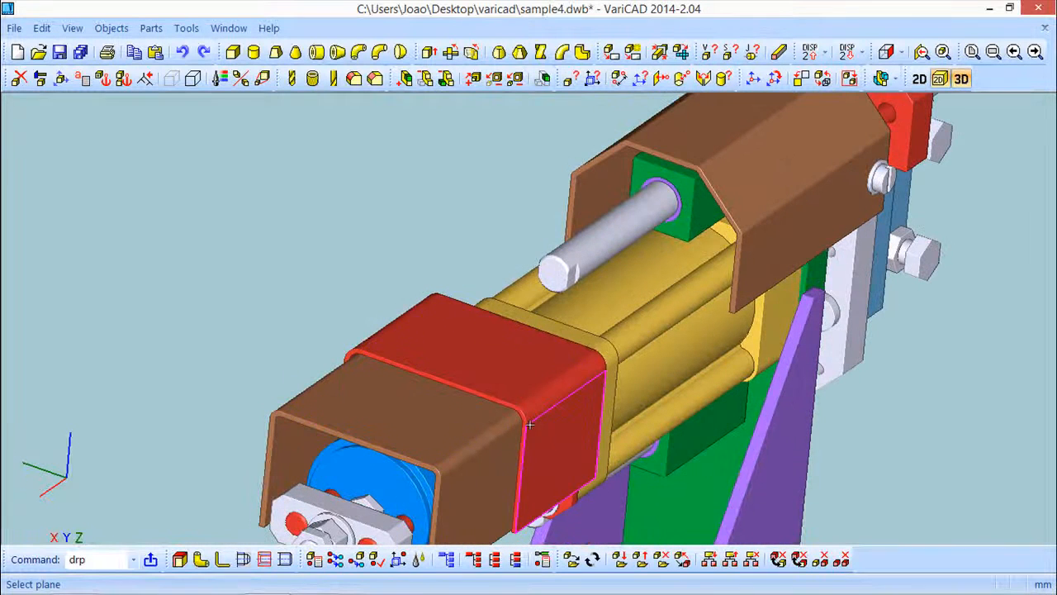
left_click(522, 417)
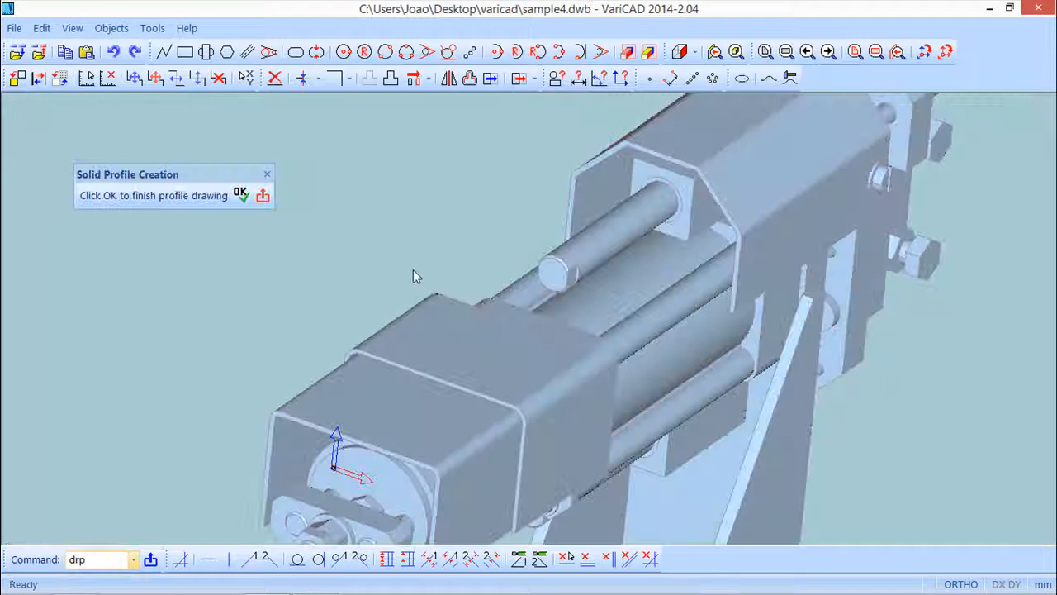
scroll(421, 279, "down", 4)
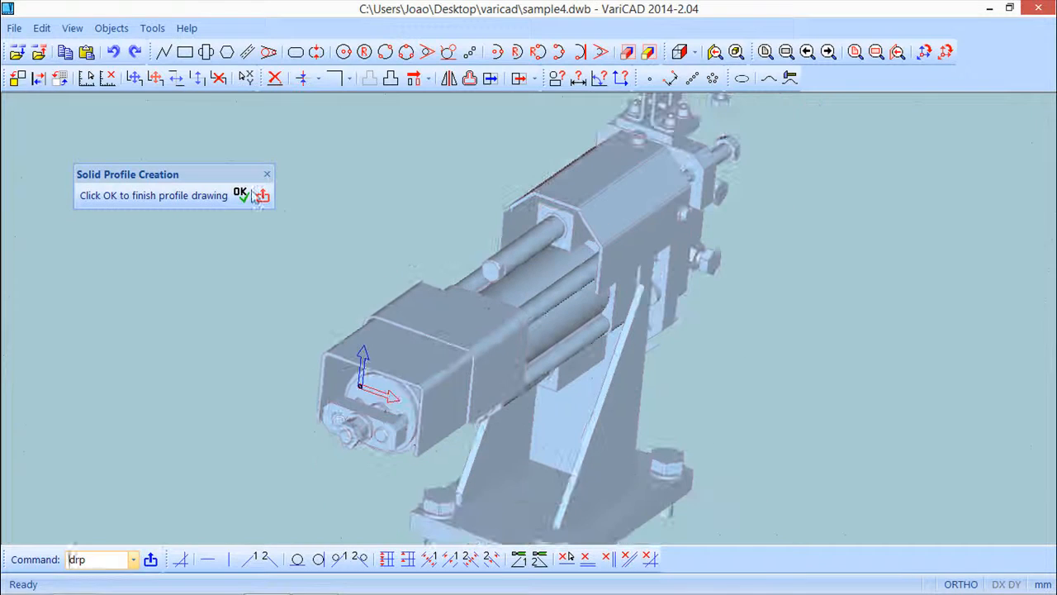
left_click(18, 53)
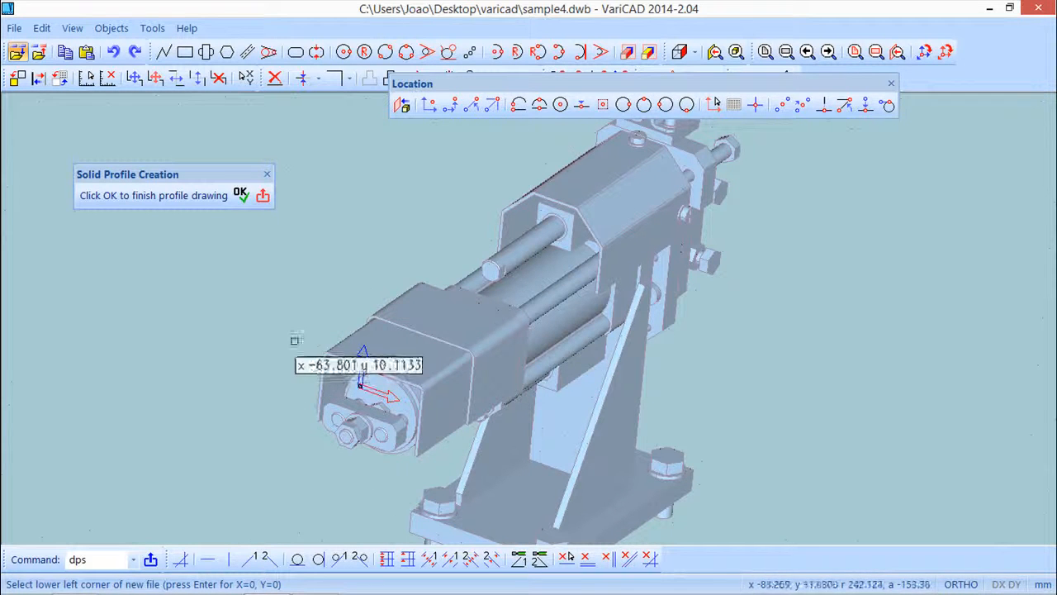
left_click(820, 351)
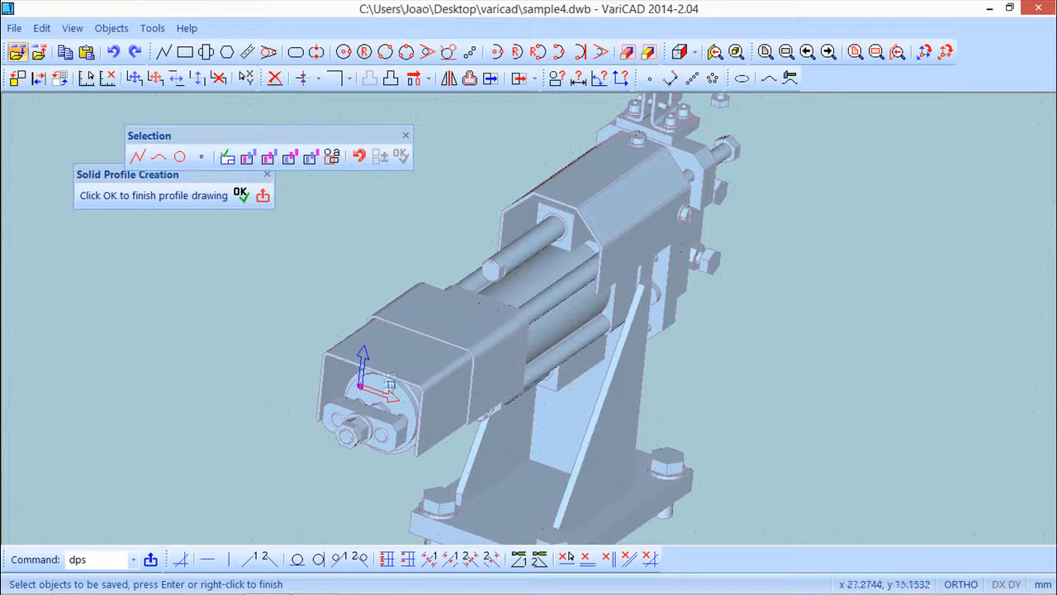
scroll(521, 355, "up", 3)
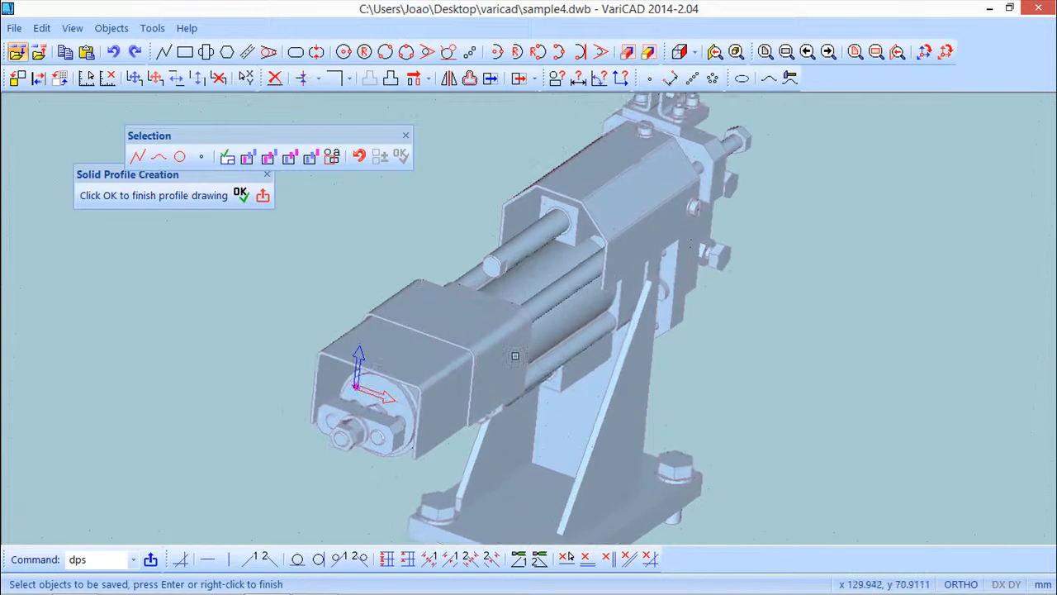
middle_click_drag(555, 379, 377, 321)
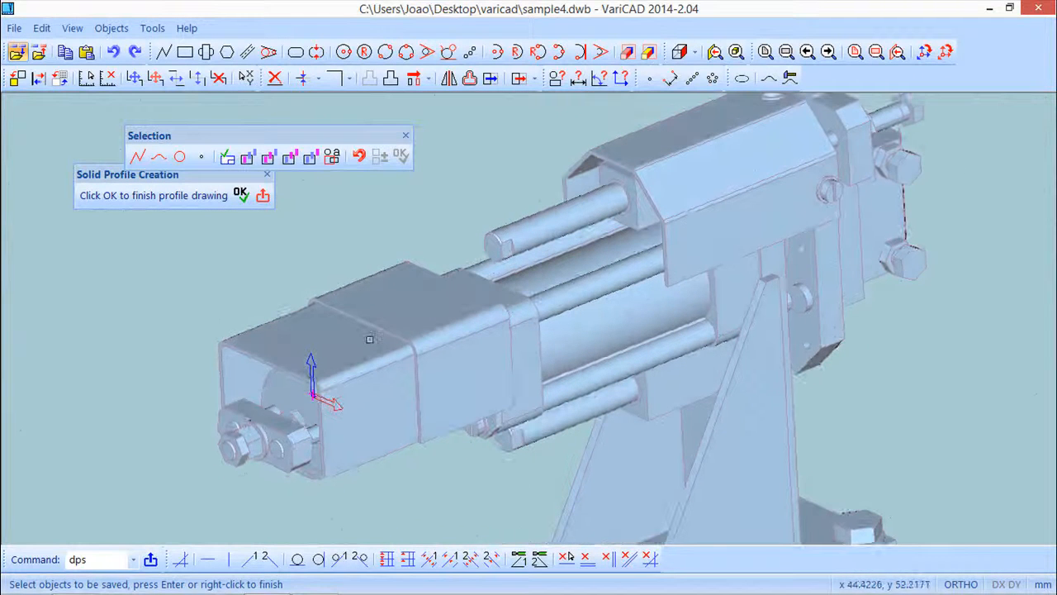
left_click(405, 134)
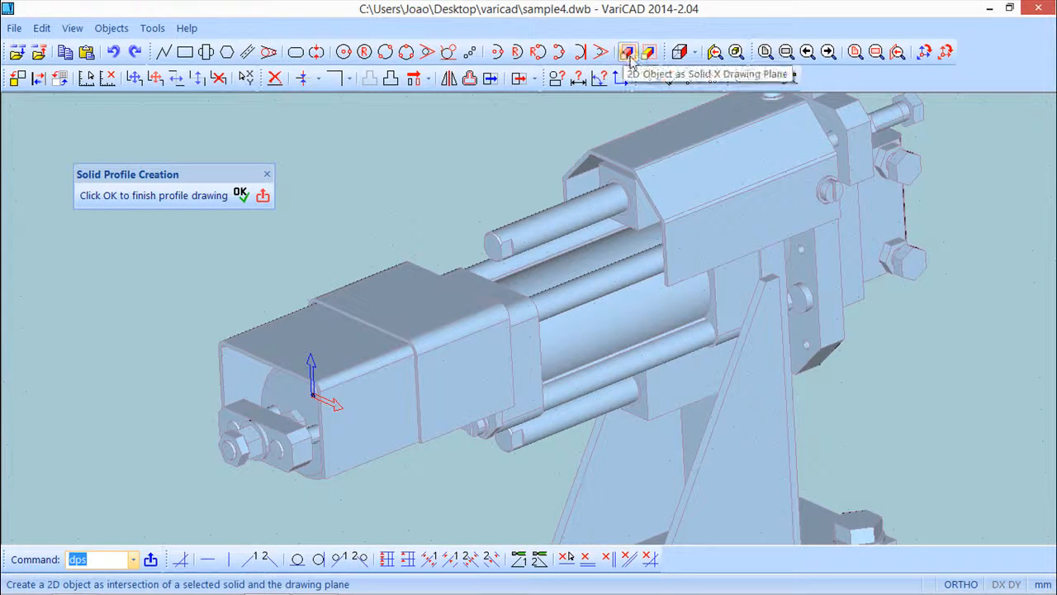
Step: Create a 2D object as the intersection of the brown cover with the drawing plane
left_click(627, 52)
left_click(367, 390)
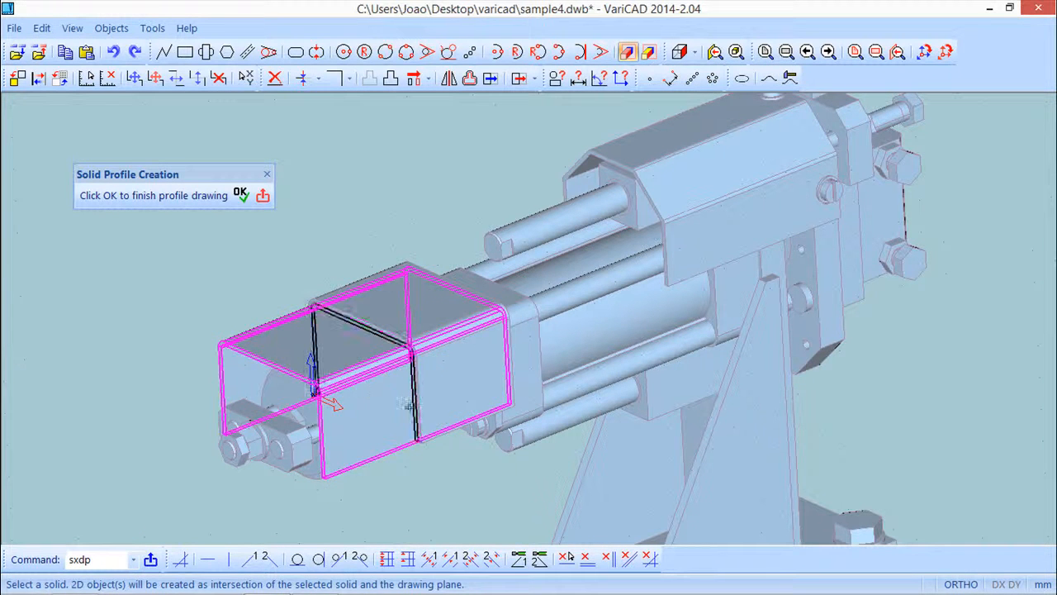
Step: Save the whole cover intersection profile as profile_a in the varicad folder, placing the new file's lower left corner in empty space beside the cover
left_click(18, 54)
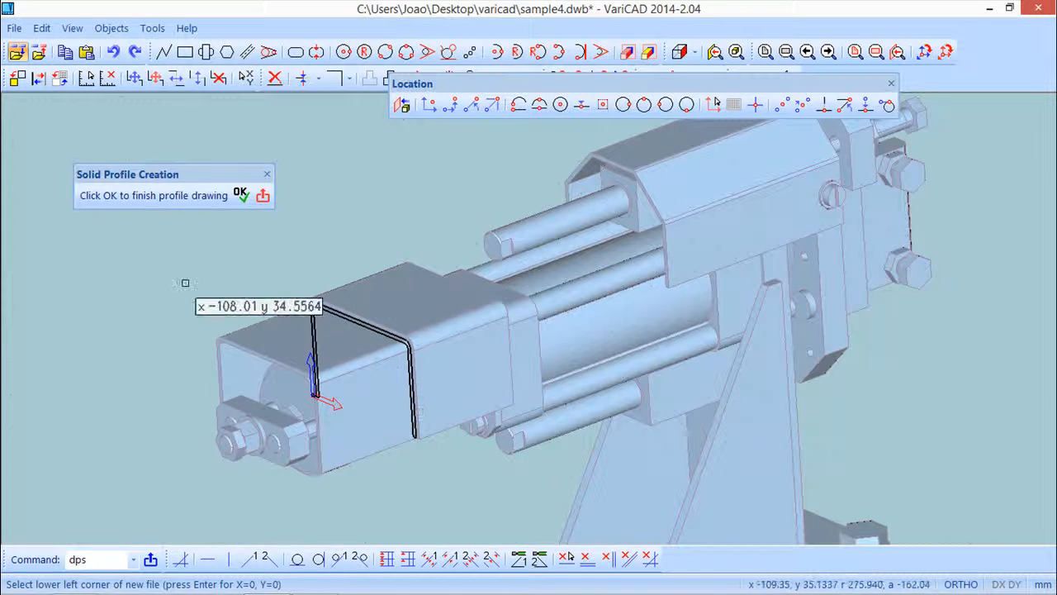
left_click(200, 261)
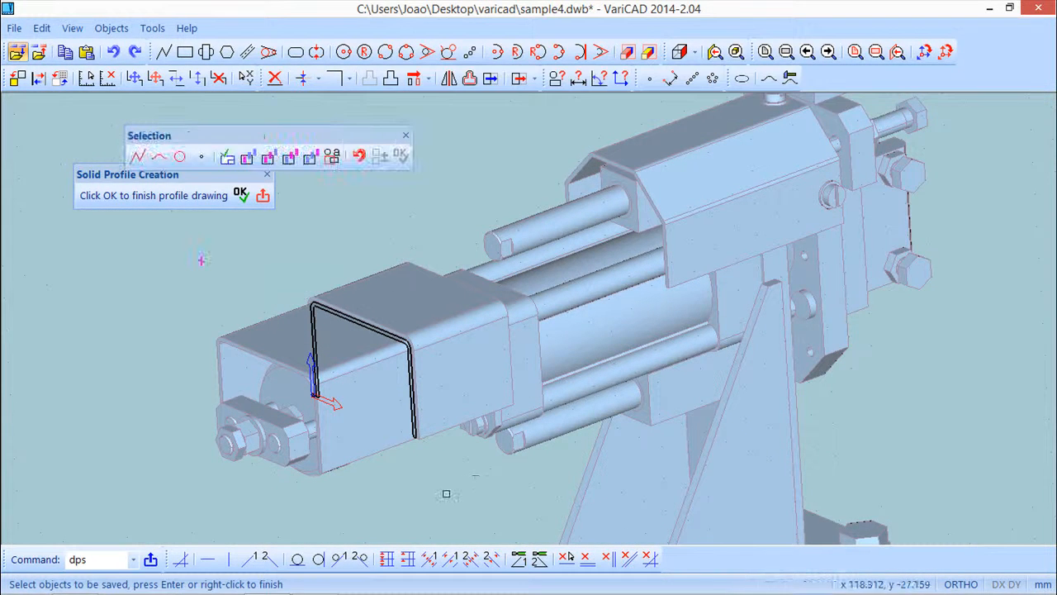
right_click(447, 494)
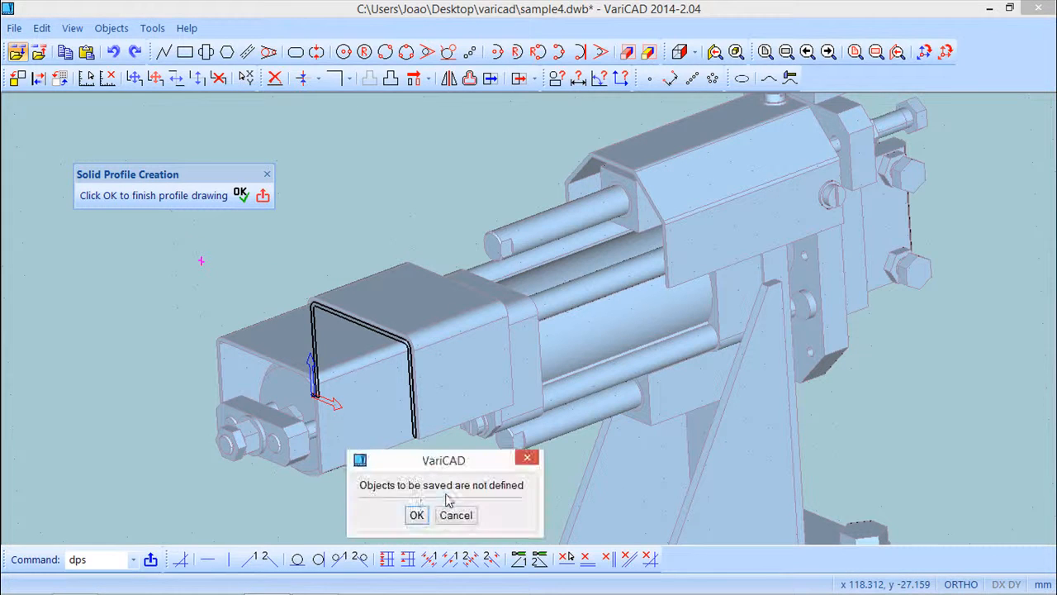
left_click(417, 515)
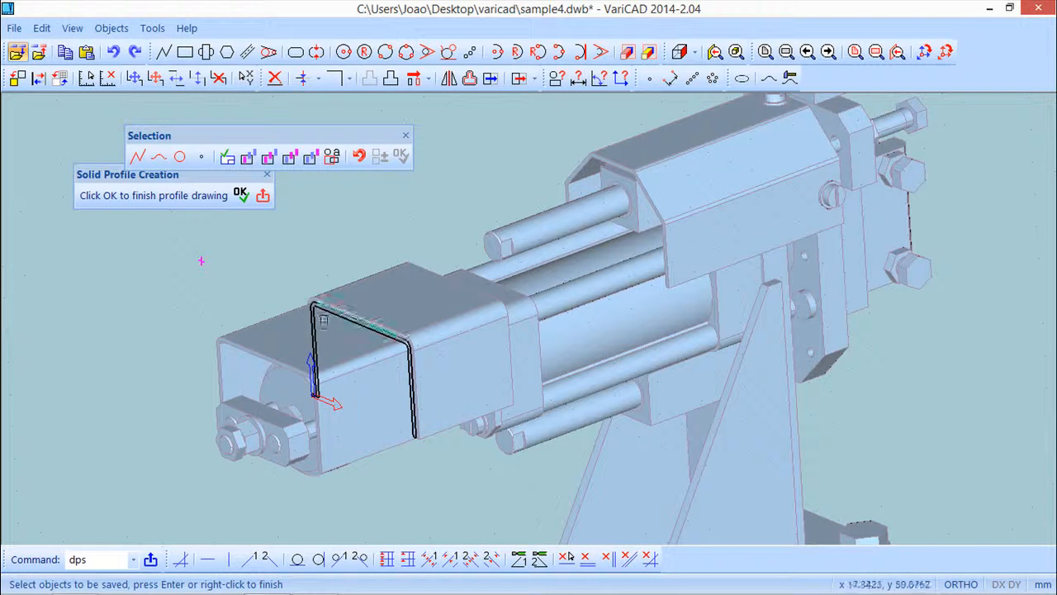
left_click(248, 157)
left_click(261, 244)
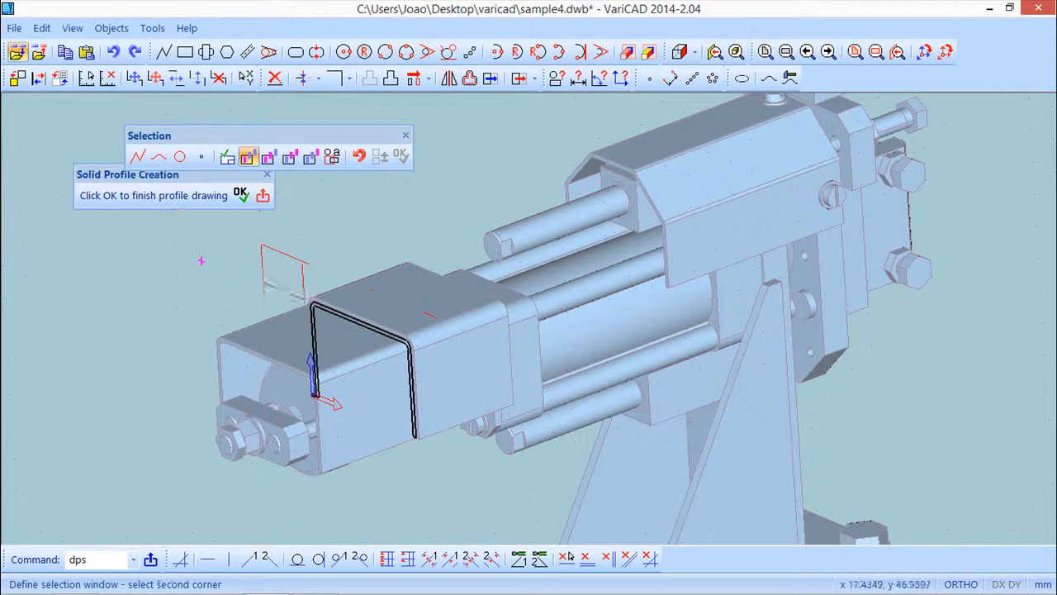
left_click(467, 509)
key("Return")
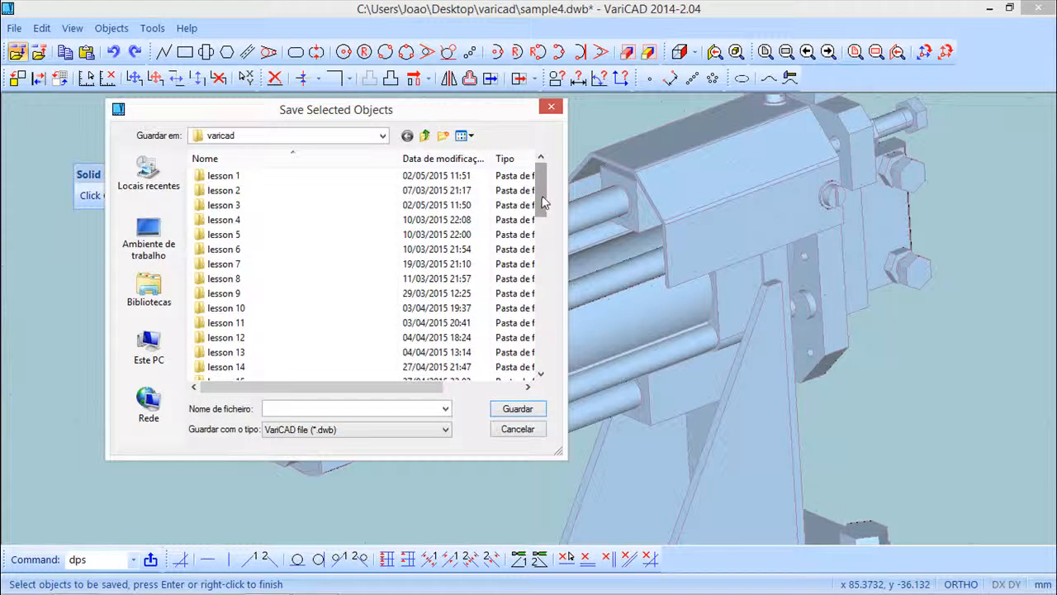
left_click_drag(541, 190, 559, 362)
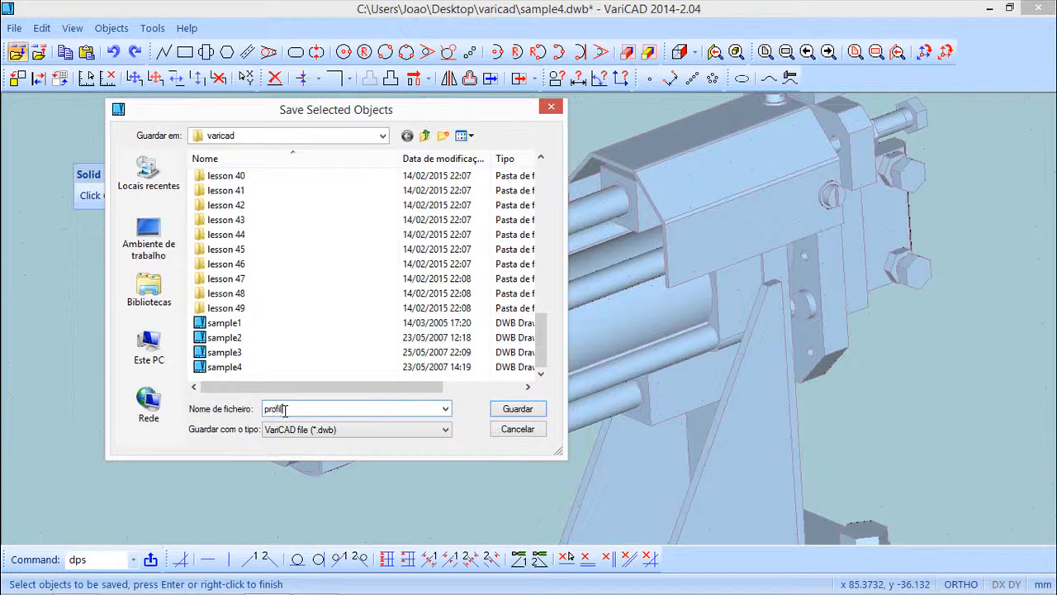
type("profile_a")
left_click(513, 410)
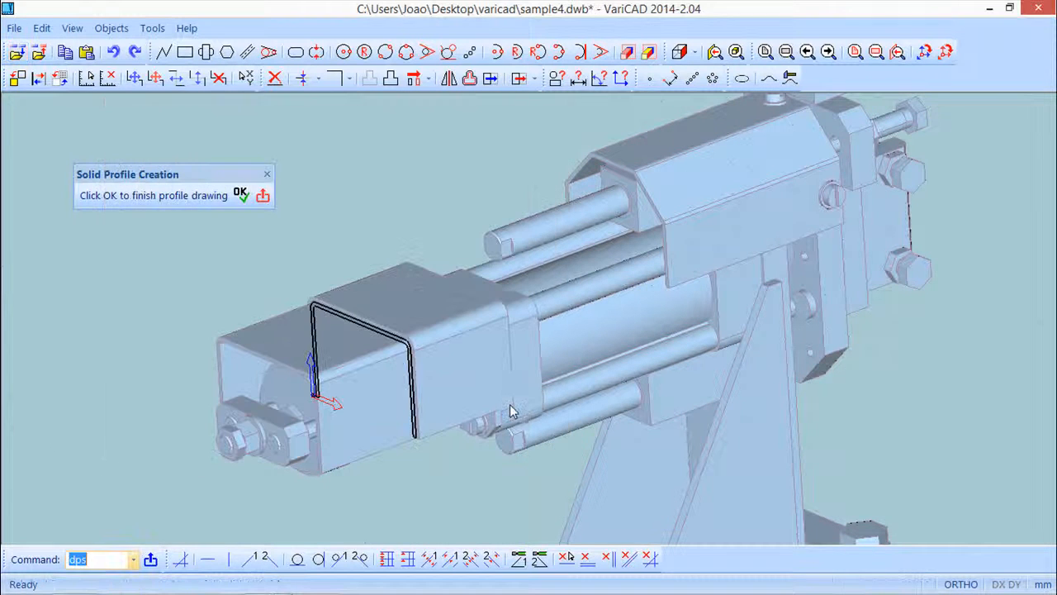
Step: Leave the profile drawing and return to 3D space without any changes
left_click(244, 196)
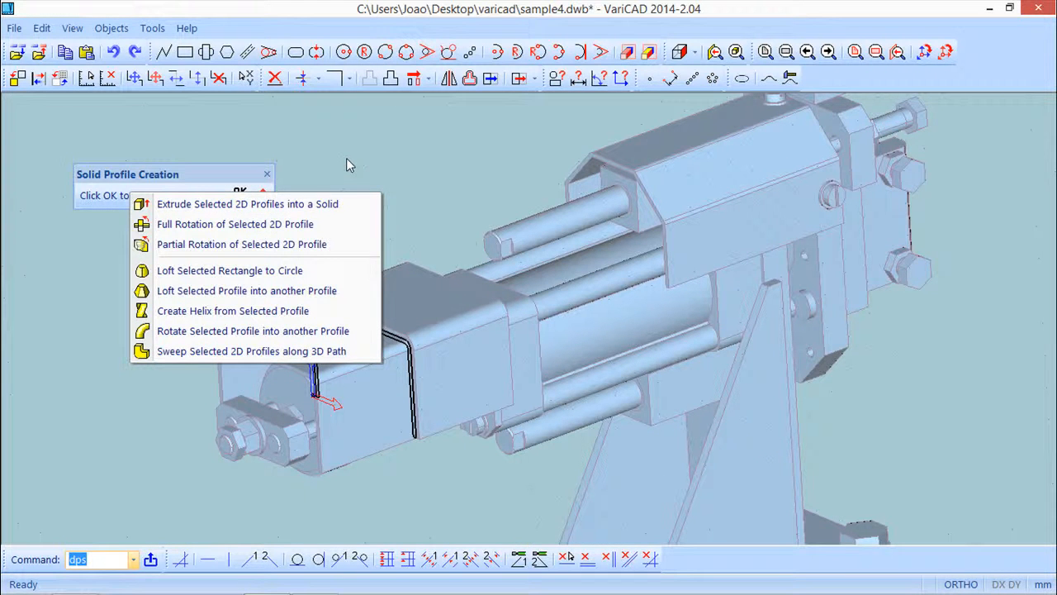
left_click(311, 162)
left_click(262, 199)
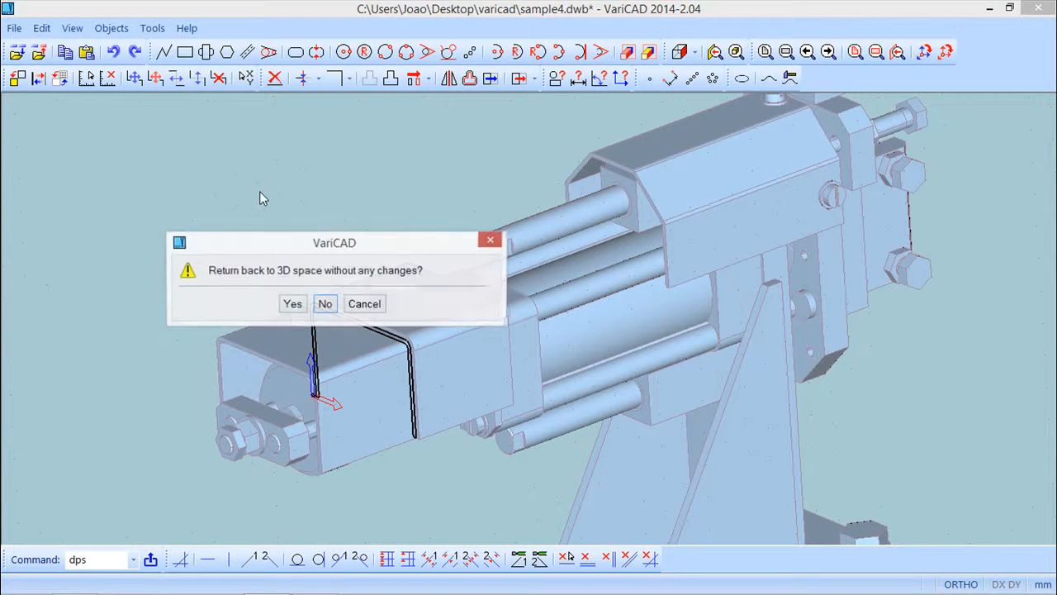
left_click(293, 305)
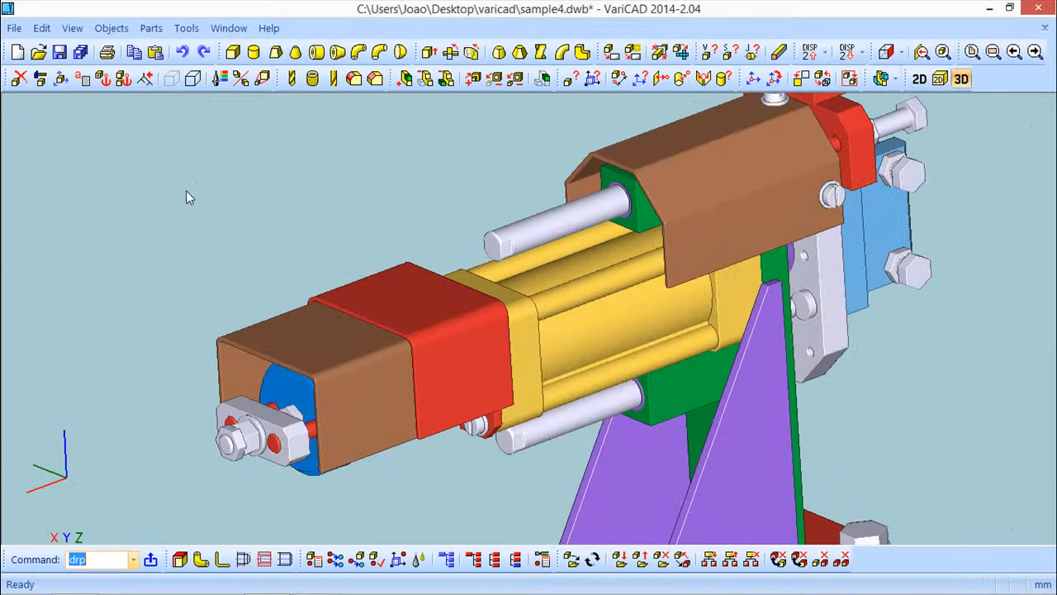
Step: Try to insert the objects of profile_a from the varicad folder directly into the 3D assembly
scroll(359, 397, "down", 2)
scroll(323, 260, "down", 2)
middle_click_drag(907, 342, 868, 323)
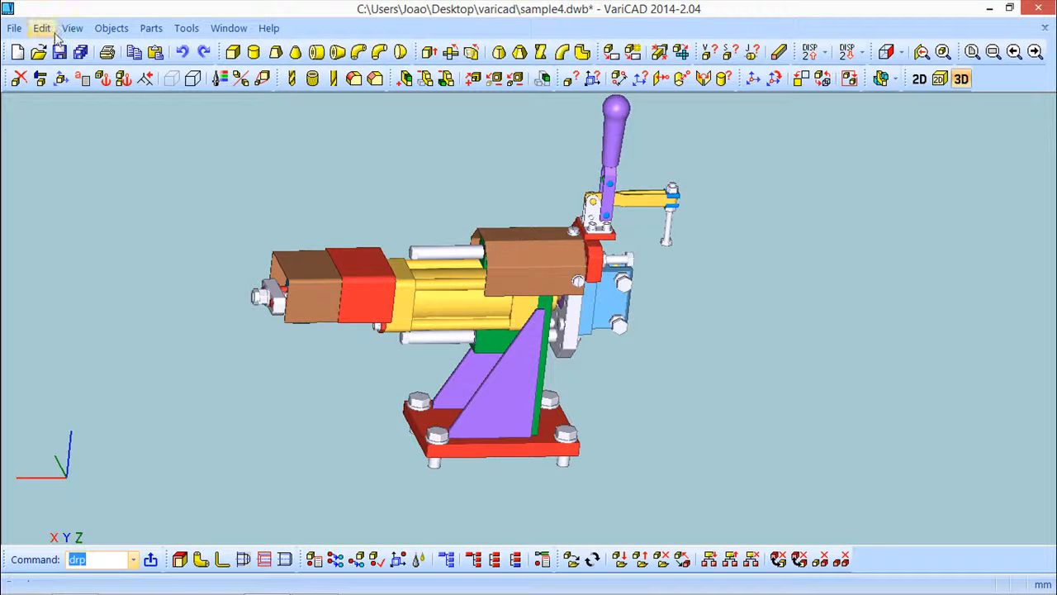
left_click(13, 28)
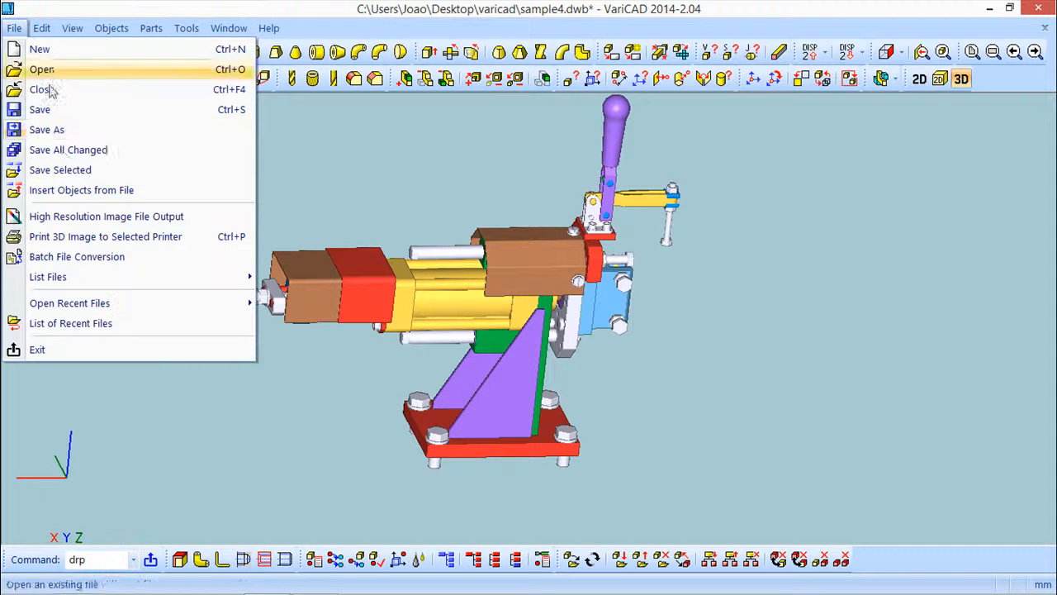
left_click(81, 195)
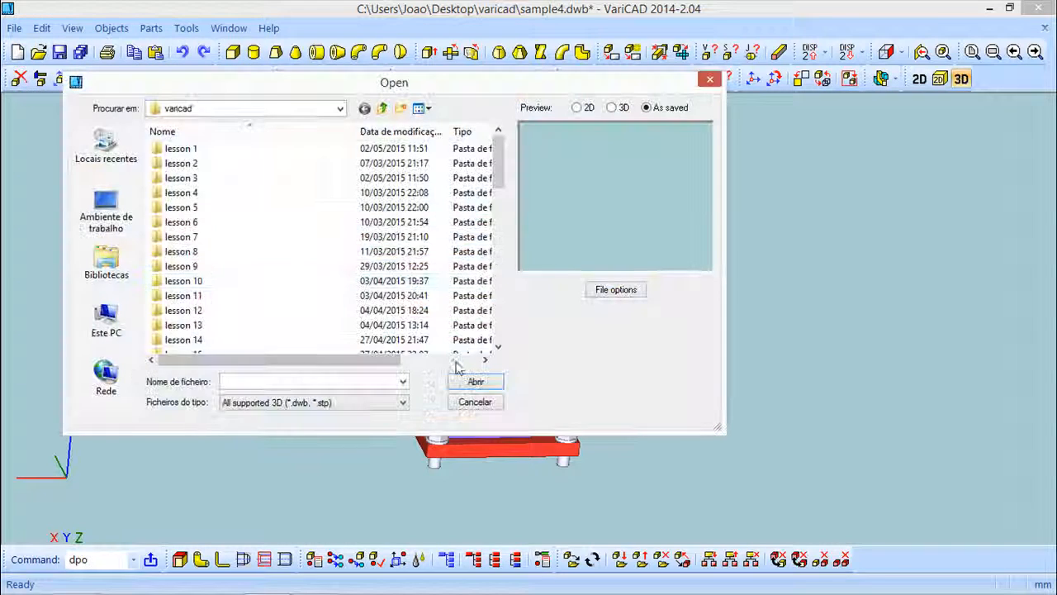
left_click_drag(499, 165, 512, 345)
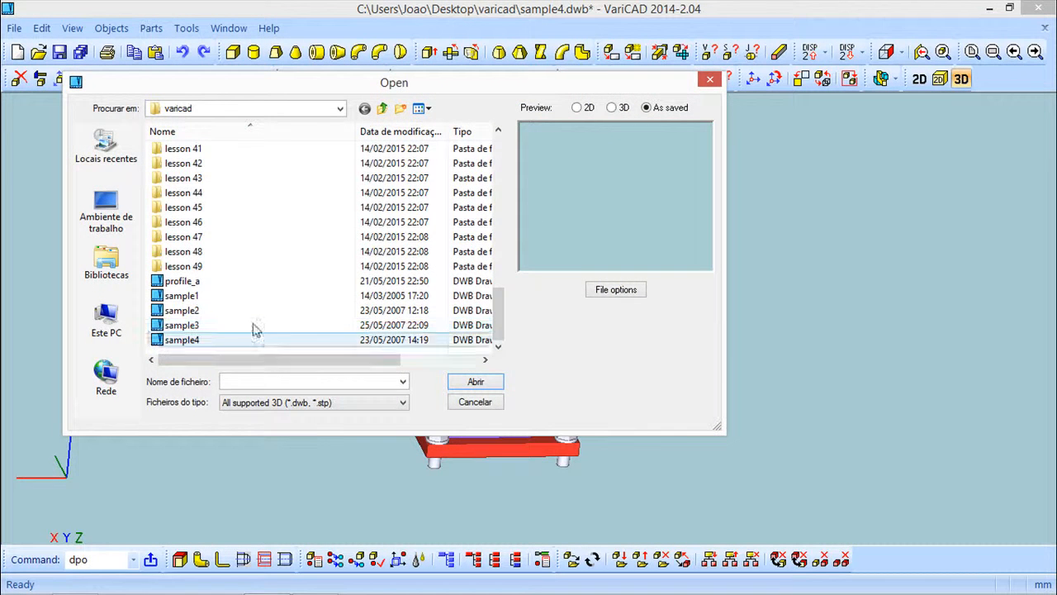
left_click(192, 280)
left_click(476, 383)
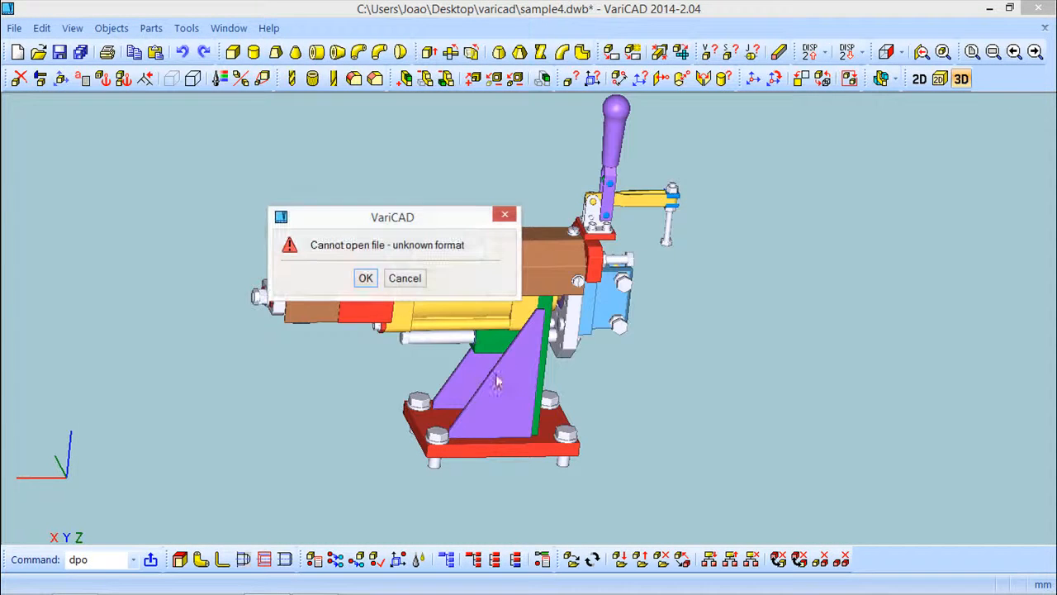
left_click(365, 278)
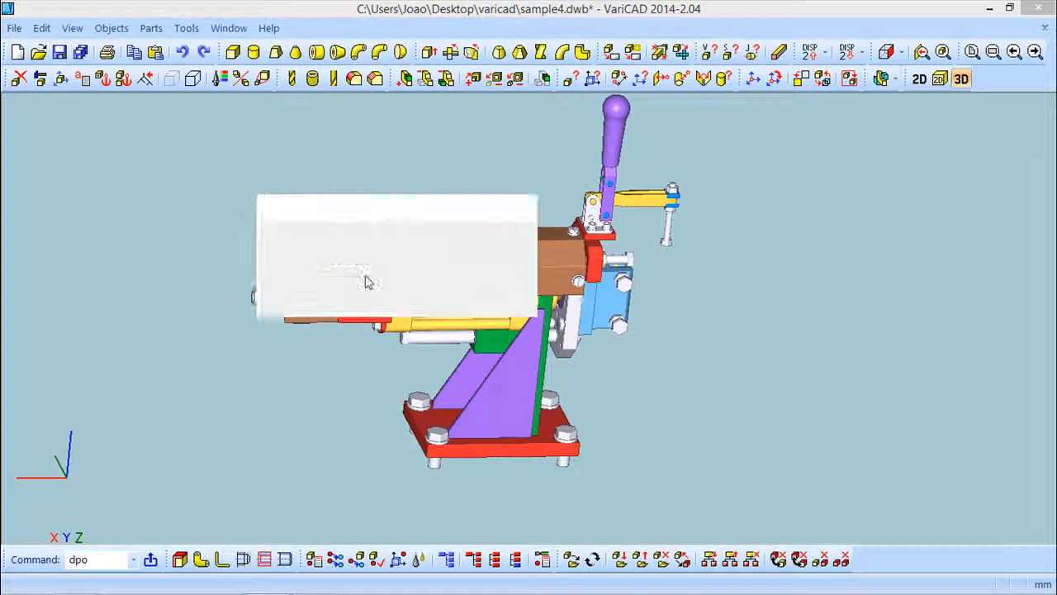
left_click(475, 403)
middle_click_drag(627, 399, 702, 388)
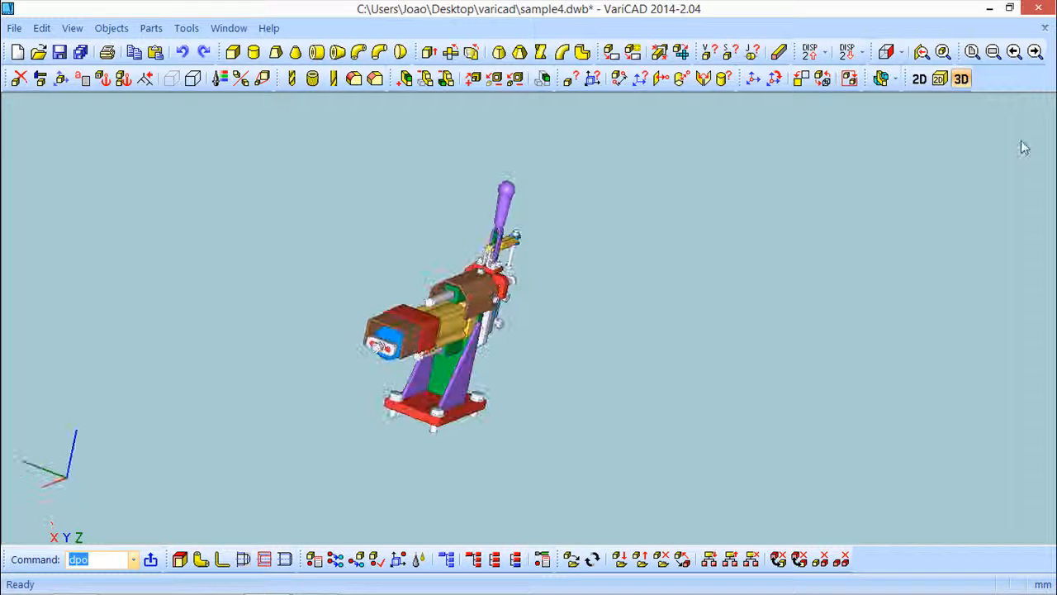
Step: Set the drawing plane on the front side face of the red base plate, selecting the plane on the solid without outlines
left_click(940, 80)
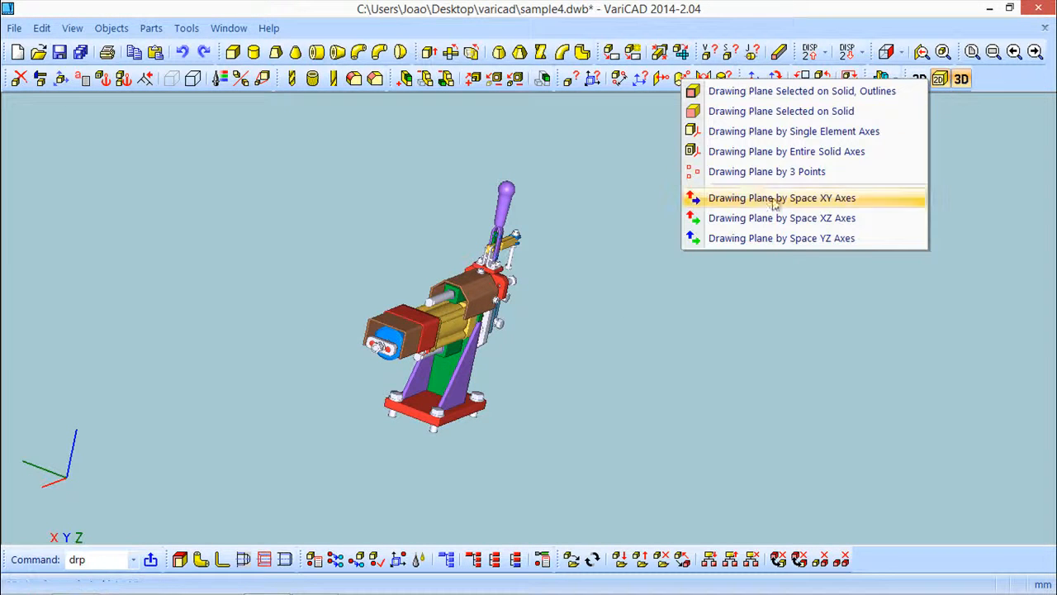
left_click(737, 113)
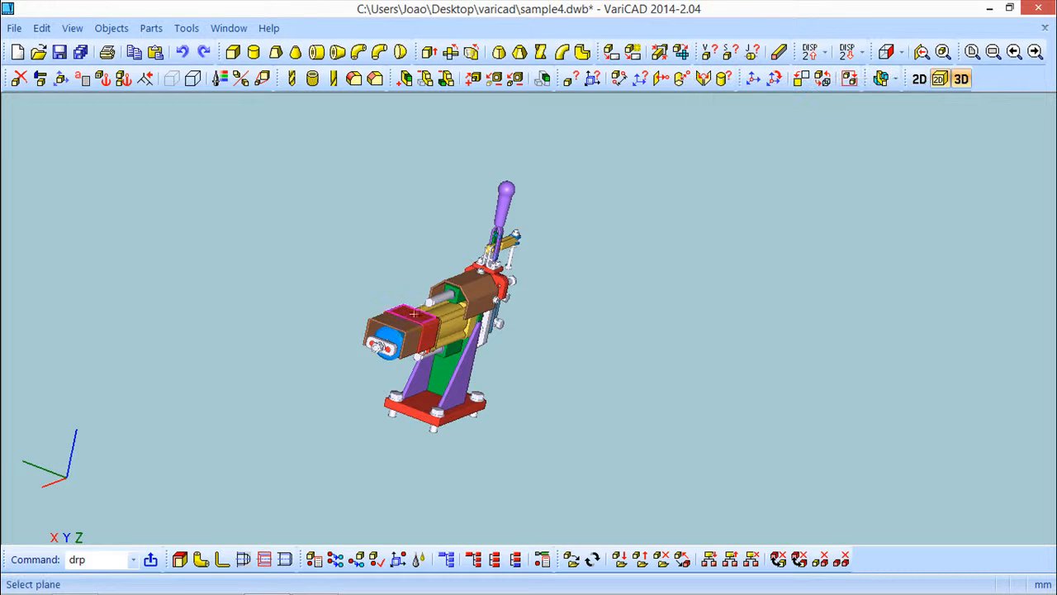
scroll(469, 297, "up", 3)
scroll(469, 297, "up", 2)
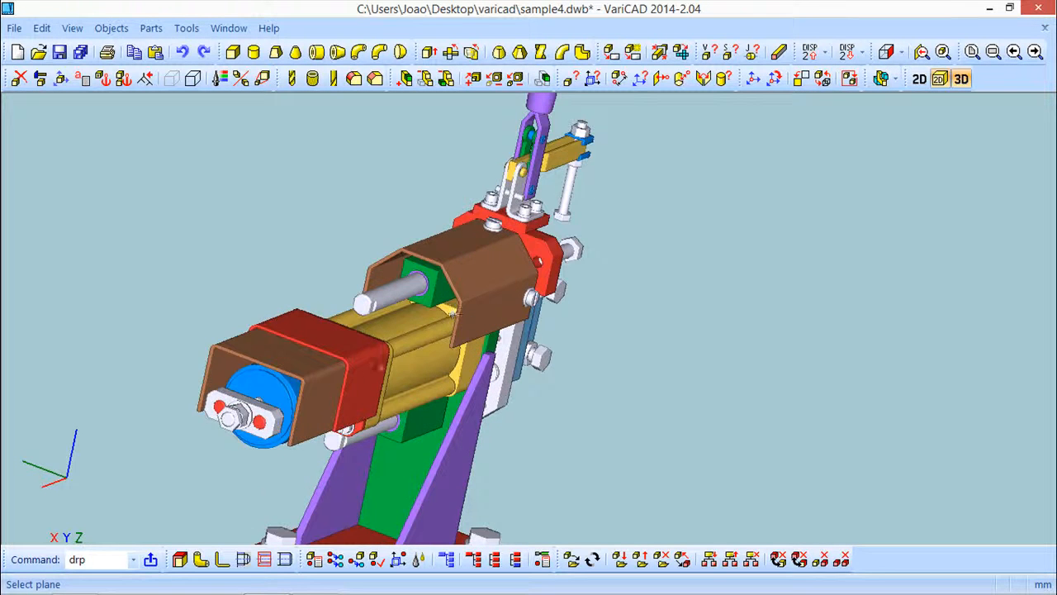
scroll(405, 330, "down", 2)
middle_click_drag(343, 516, 386, 382)
left_click(386, 383)
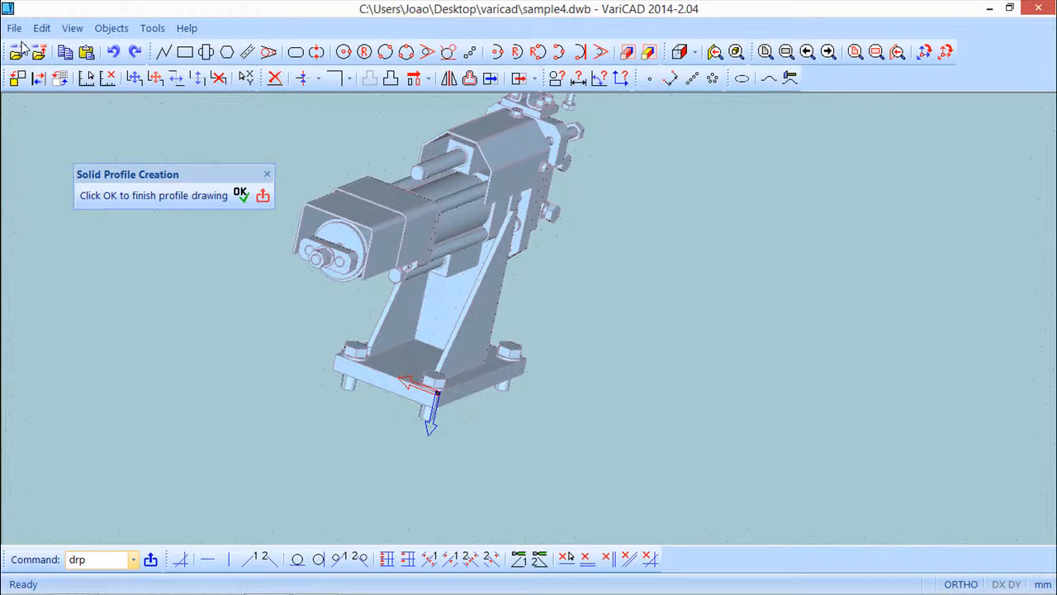
Step: Insert the 2D file profile_a from the varicad folder definitively into the drawing plane, placing its lower left corner near the base plate's front corner
left_click(39, 53)
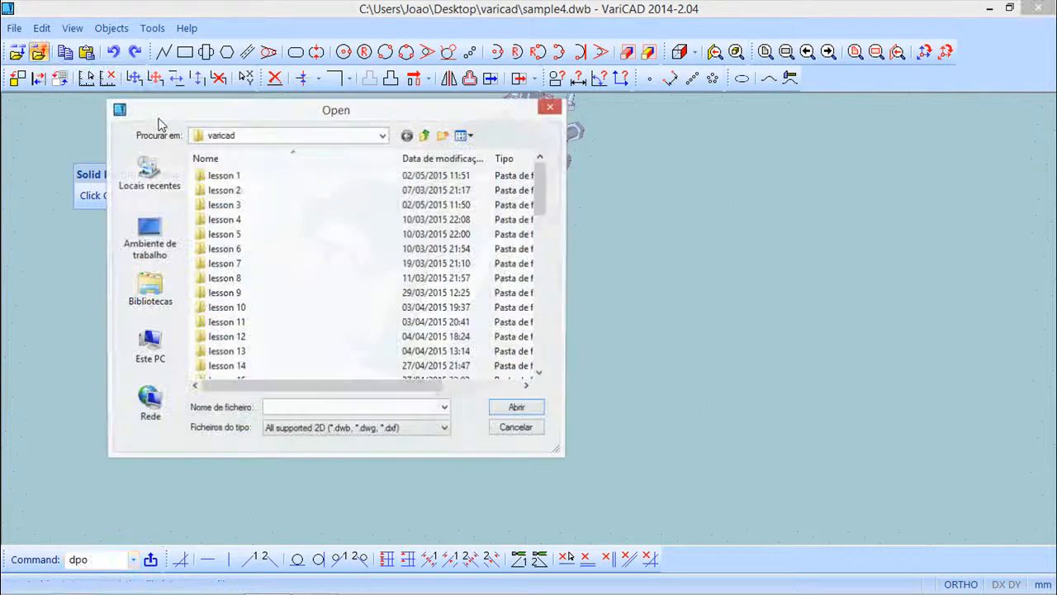
left_click_drag(543, 190, 576, 405)
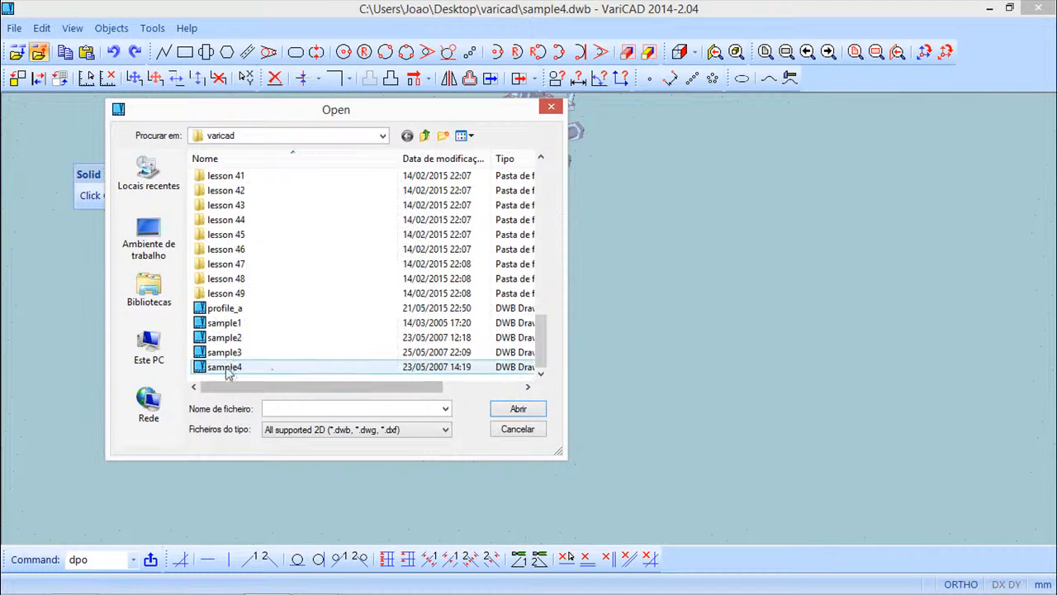
left_click(235, 308)
left_click(515, 410)
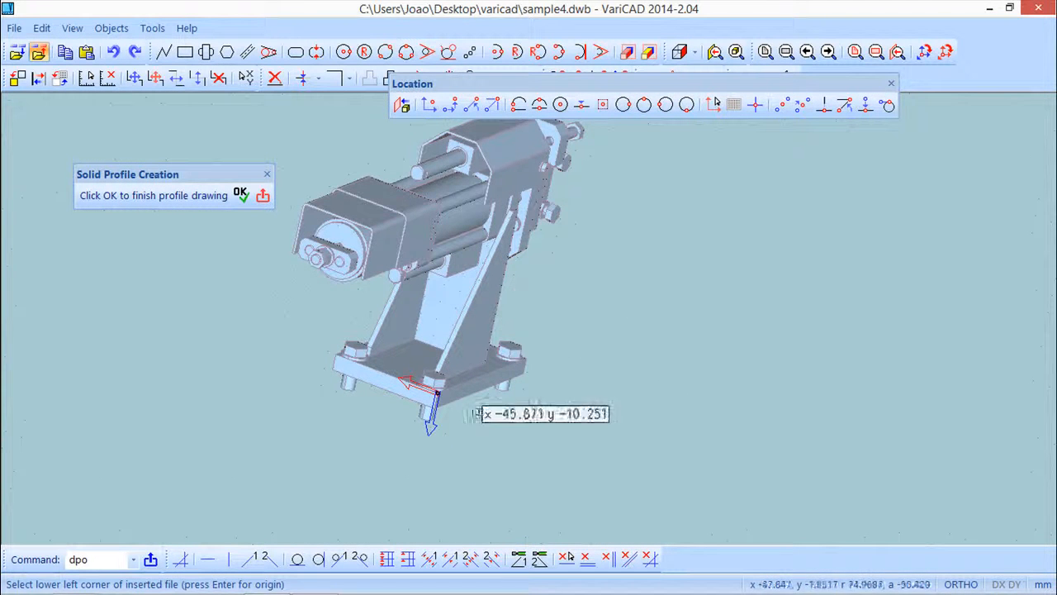
left_click(484, 418)
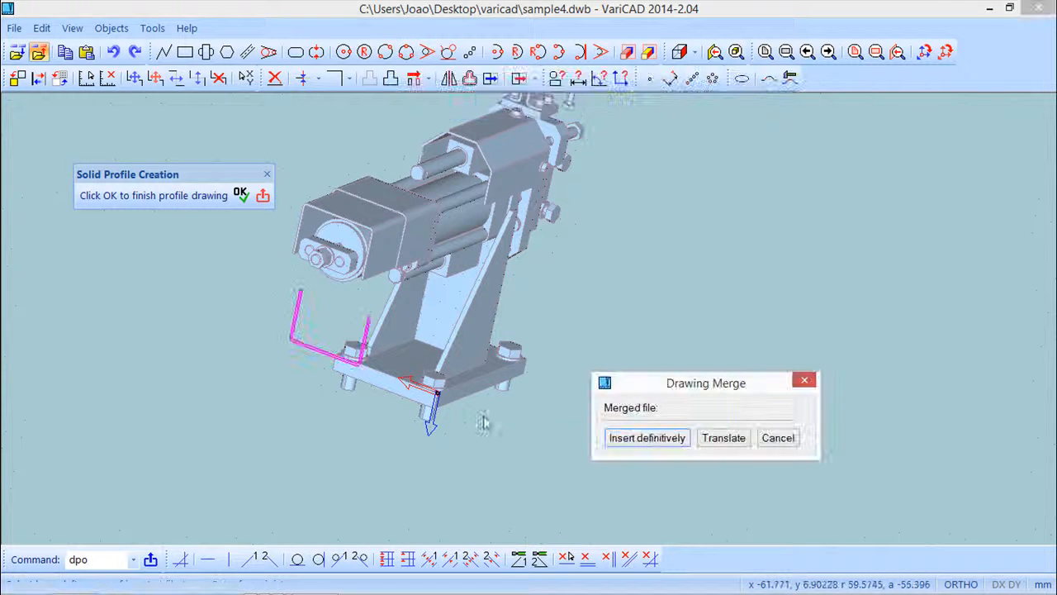
left_click(657, 440)
Step: Extrude the whole inserted U-shaped profile into a solid, with its insertion point at the drawing plane origin on the base plate's corner
middle_click_drag(569, 417, 588, 450)
scroll(671, 447, "up", 3)
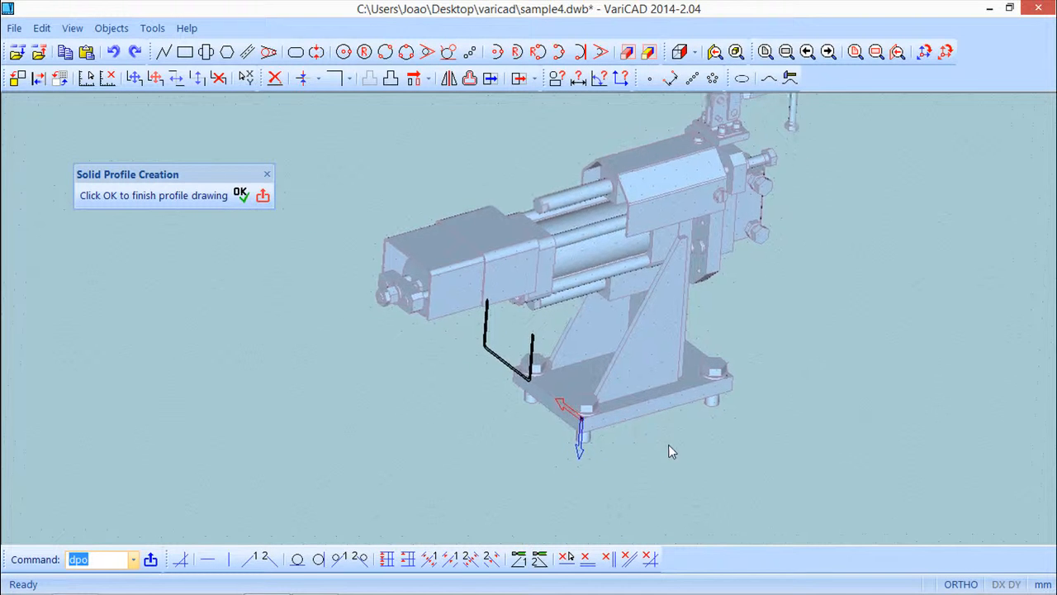
scroll(497, 345, "up", 3)
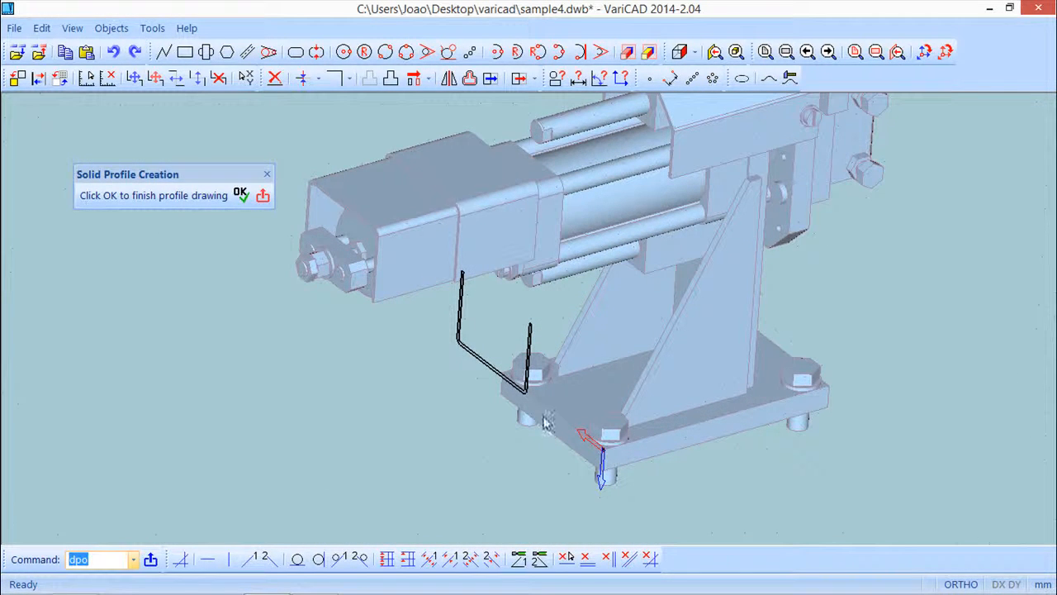
middle_click_drag(479, 460, 506, 406)
middle_click_drag(526, 445, 522, 412)
scroll(522, 413, "up", 4)
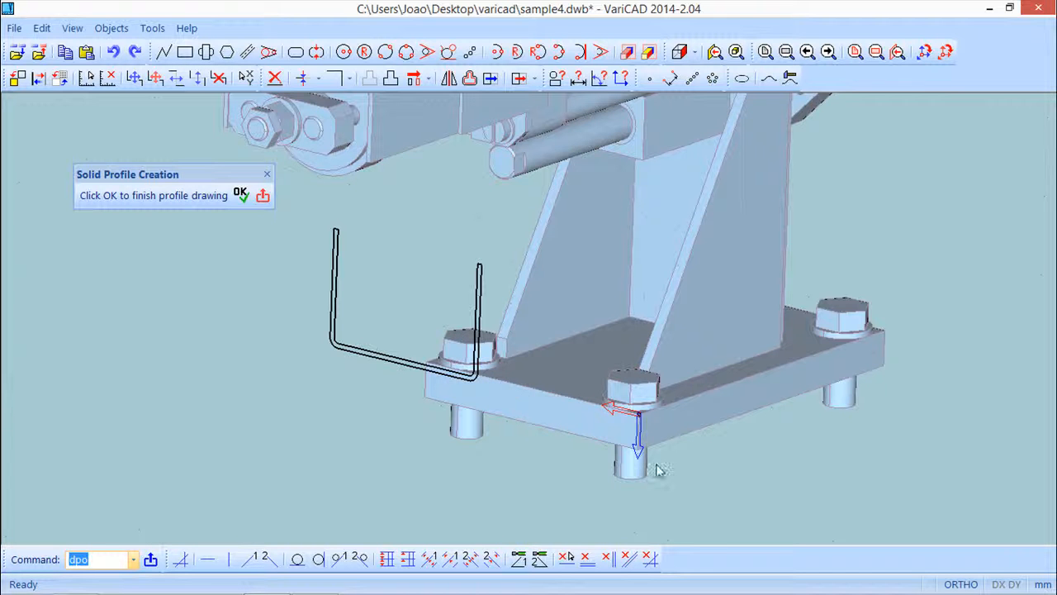
middle_click_drag(703, 460, 649, 469)
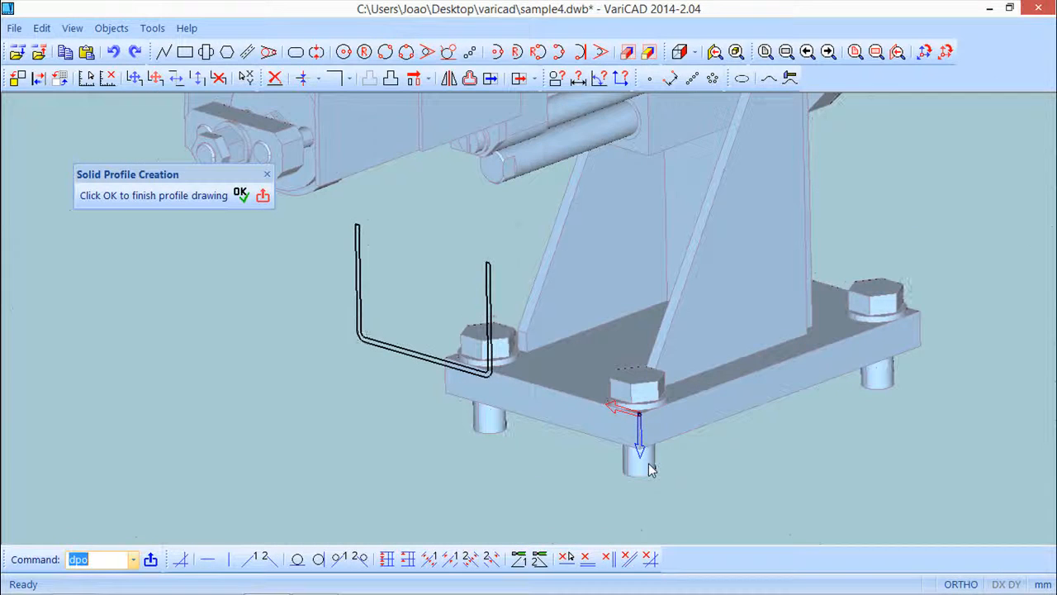
left_click(240, 195)
left_click(225, 204)
left_click(677, 485)
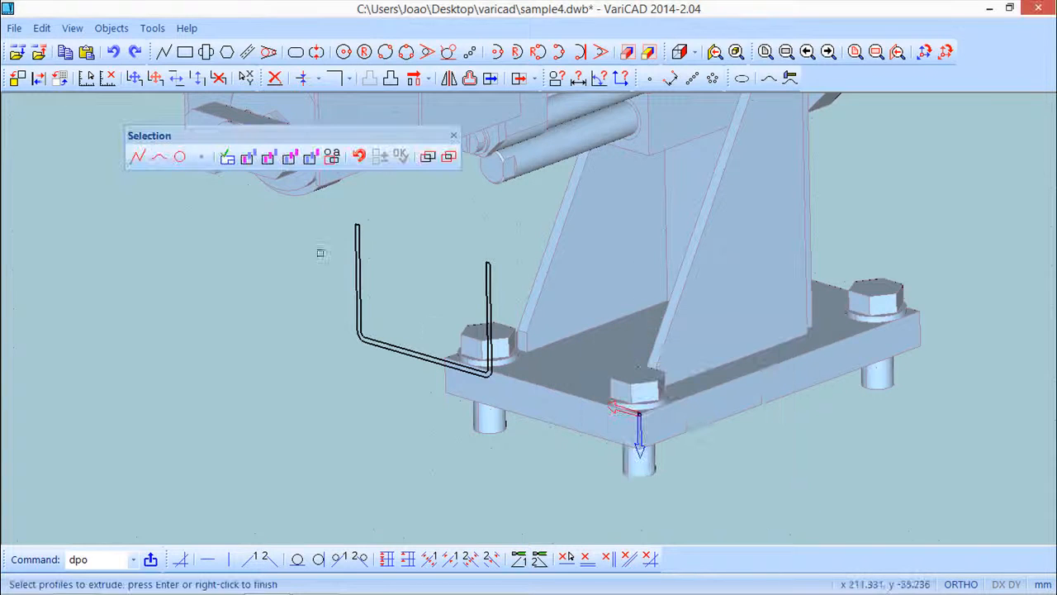
left_click(326, 201)
left_click(529, 417)
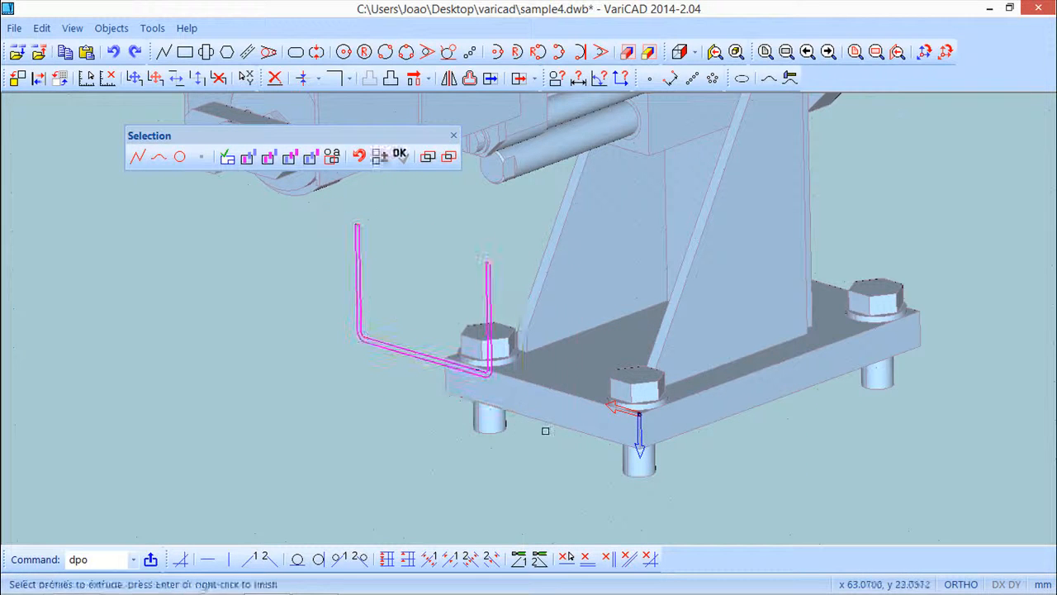
right_click(543, 430)
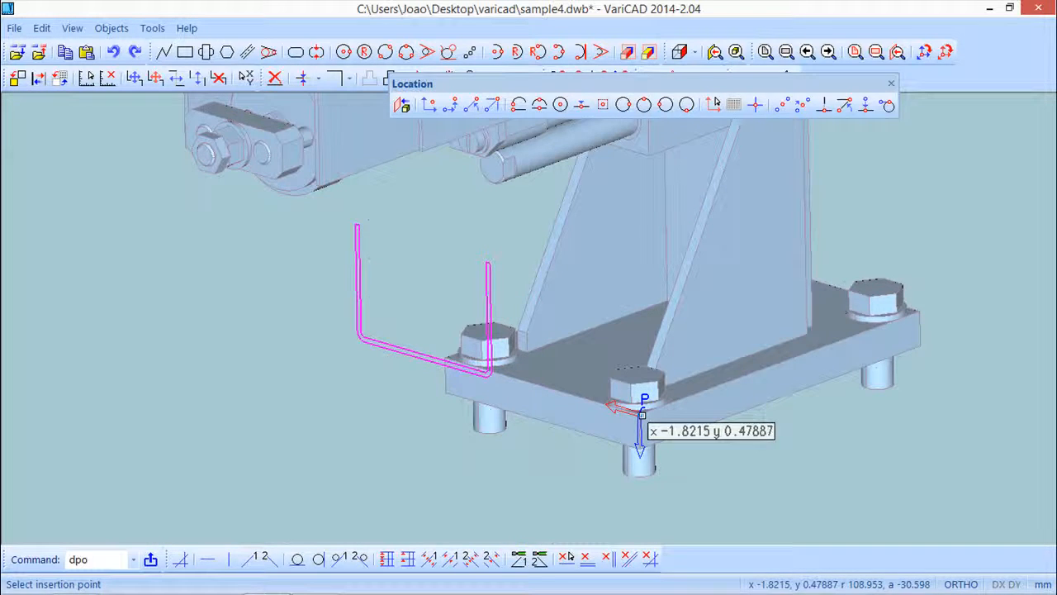
left_click(633, 431)
Step: Accept the proposed location of the extruded U-shaped solid beside the base plate
scroll(458, 371, "down", 2)
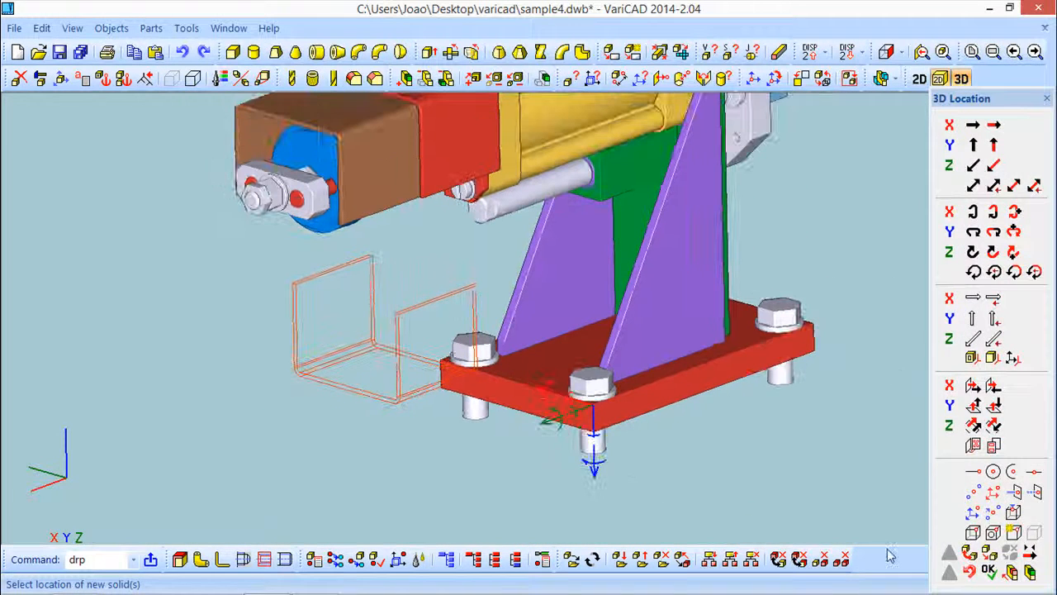
right_click(748, 454)
middle_click_drag(686, 465, 488, 444)
scroll(665, 463, "down", 3)
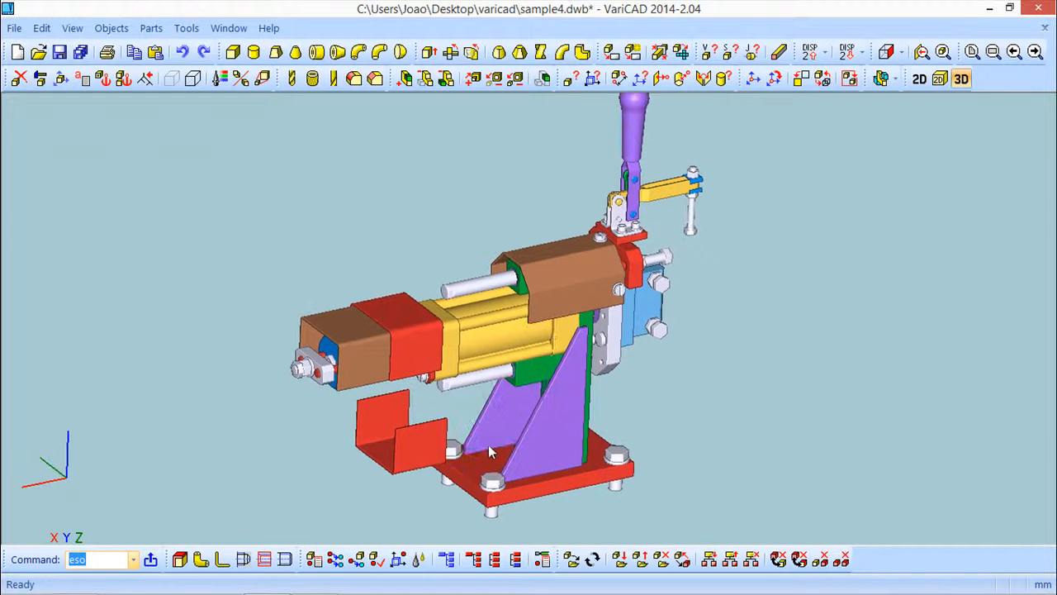